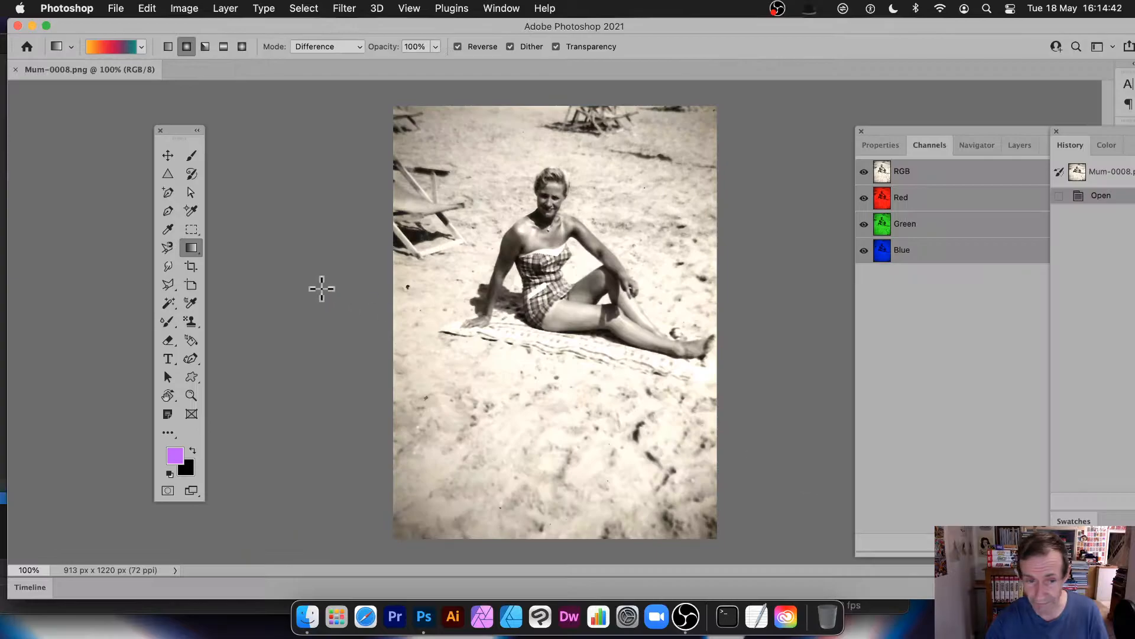
Open the Neural Filters workspace for the beach photo and turn on the Colorize filter
left_click(345, 8)
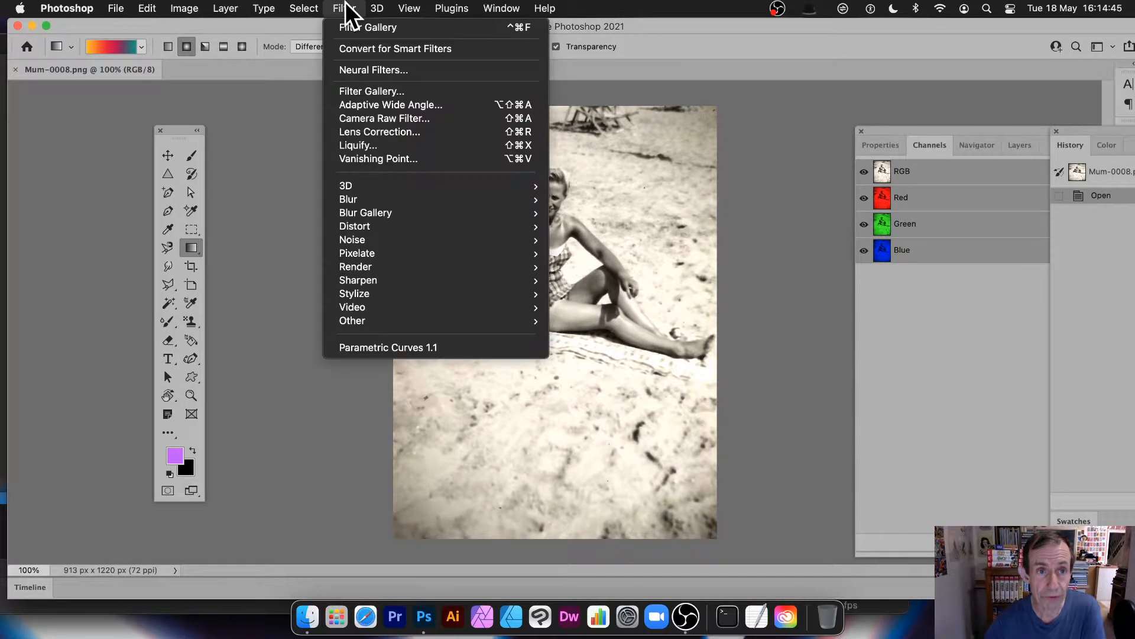
left_click(389, 69)
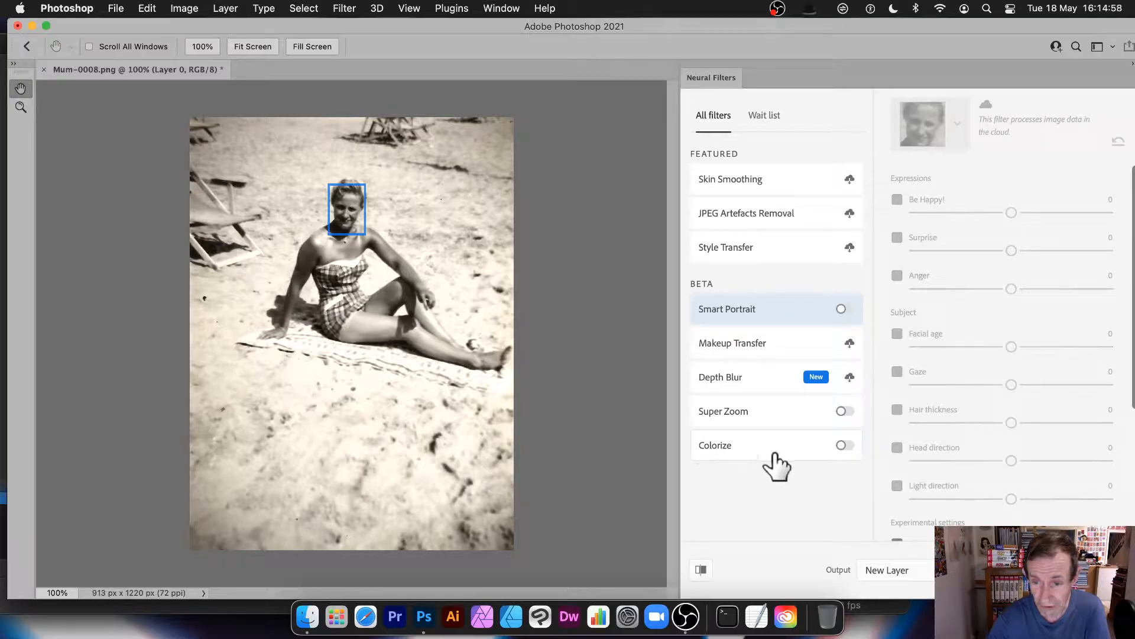
left_click(849, 447)
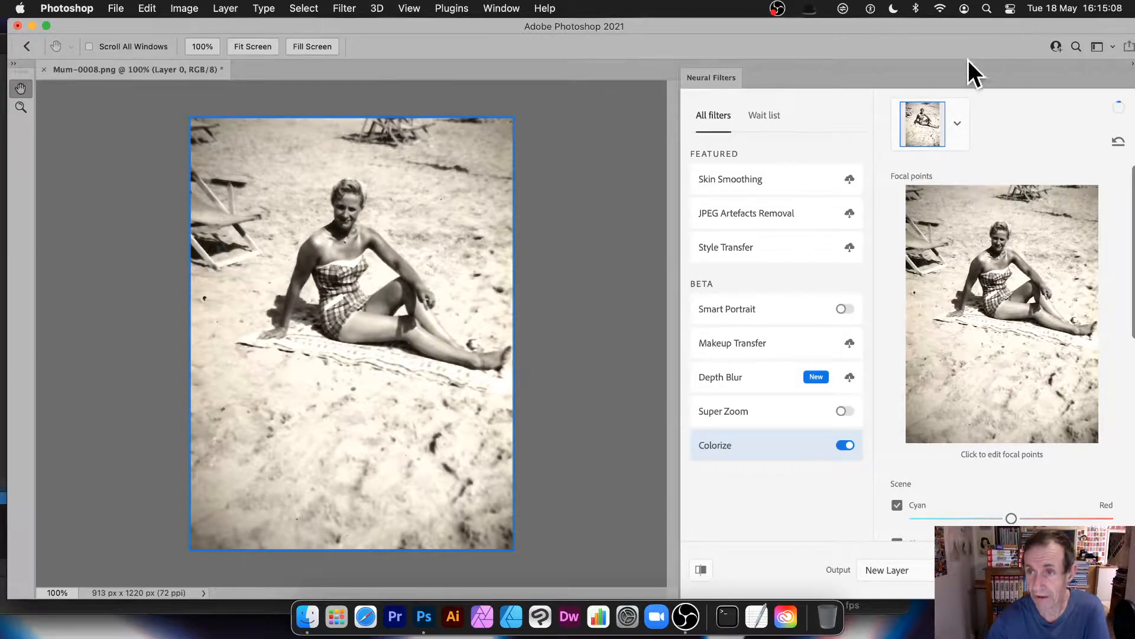
Bring the Cyan–Red balance back to about the centre and switch off the Cyan, Blue and Magenta scene adjustments
scroll(1000, 325, "down", 2)
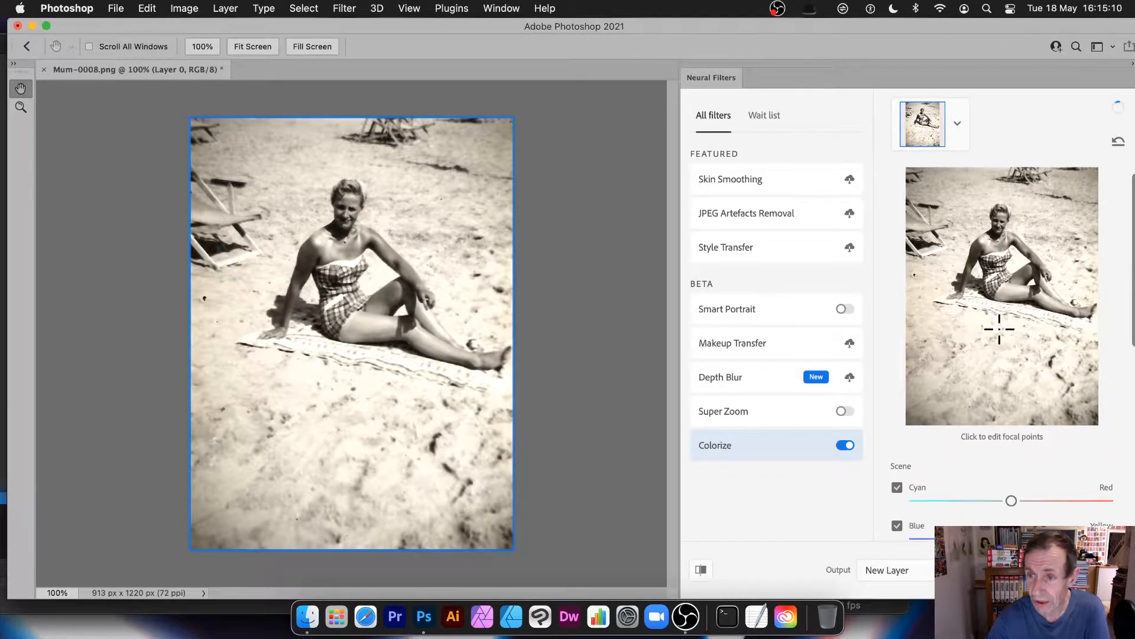
scroll(1000, 328, "down", 3)
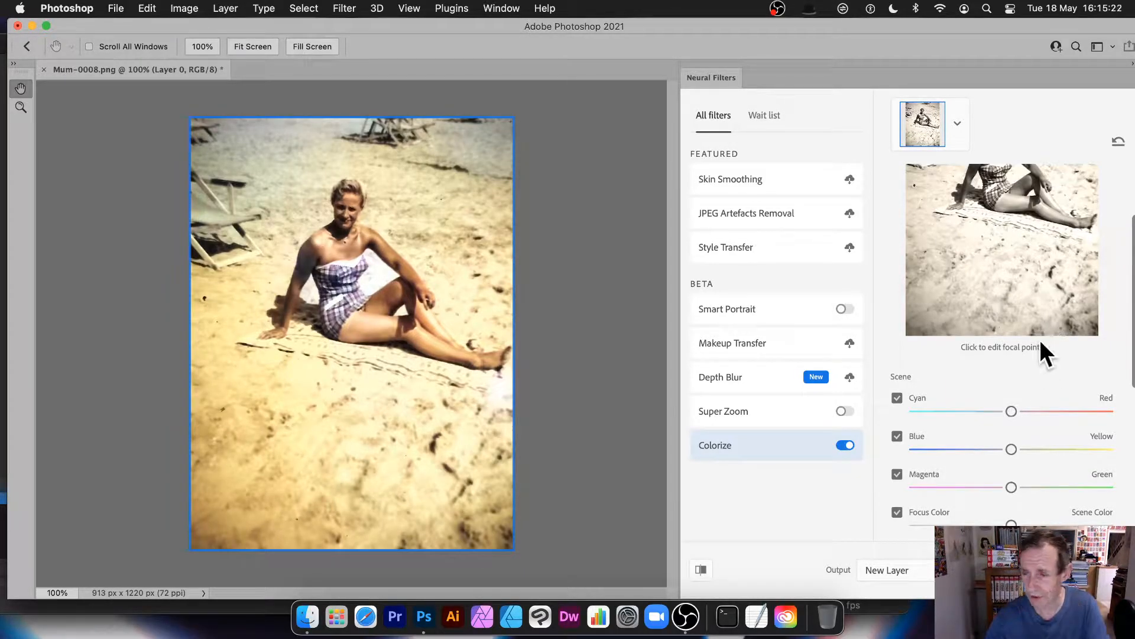
scroll(958, 388, "down", 1)
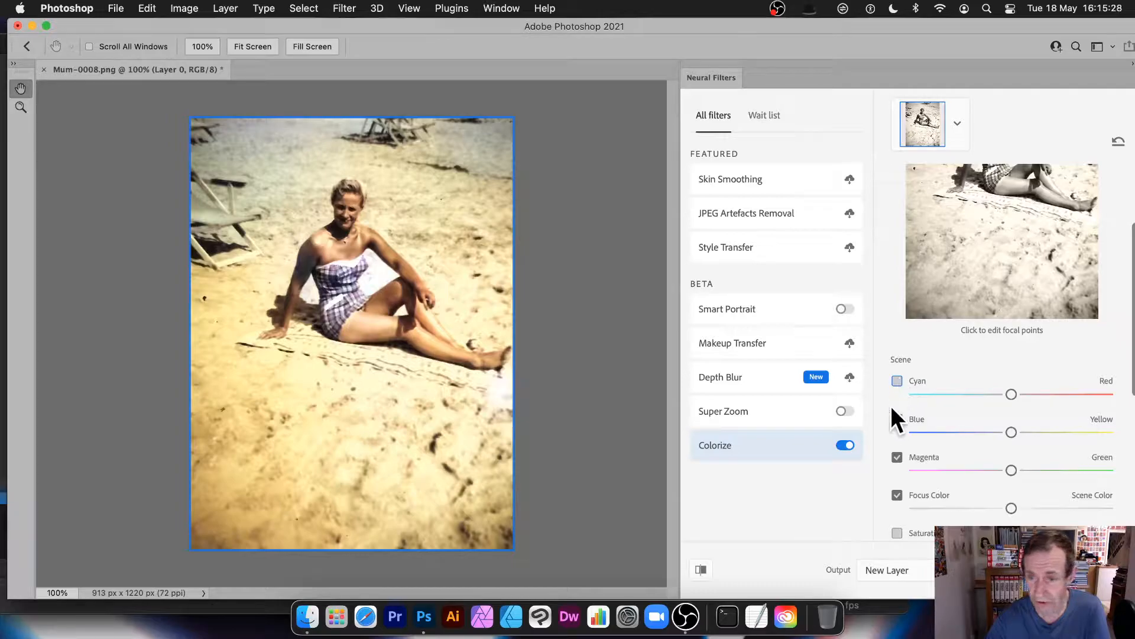
left_click(898, 457)
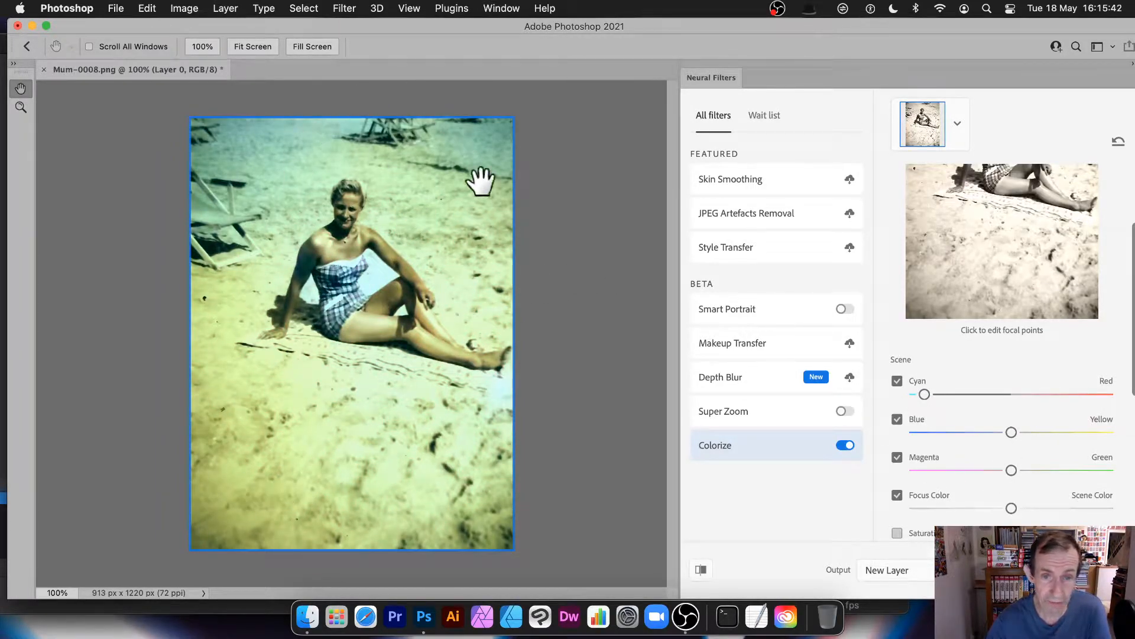
left_click_drag(948, 394, 1011, 392)
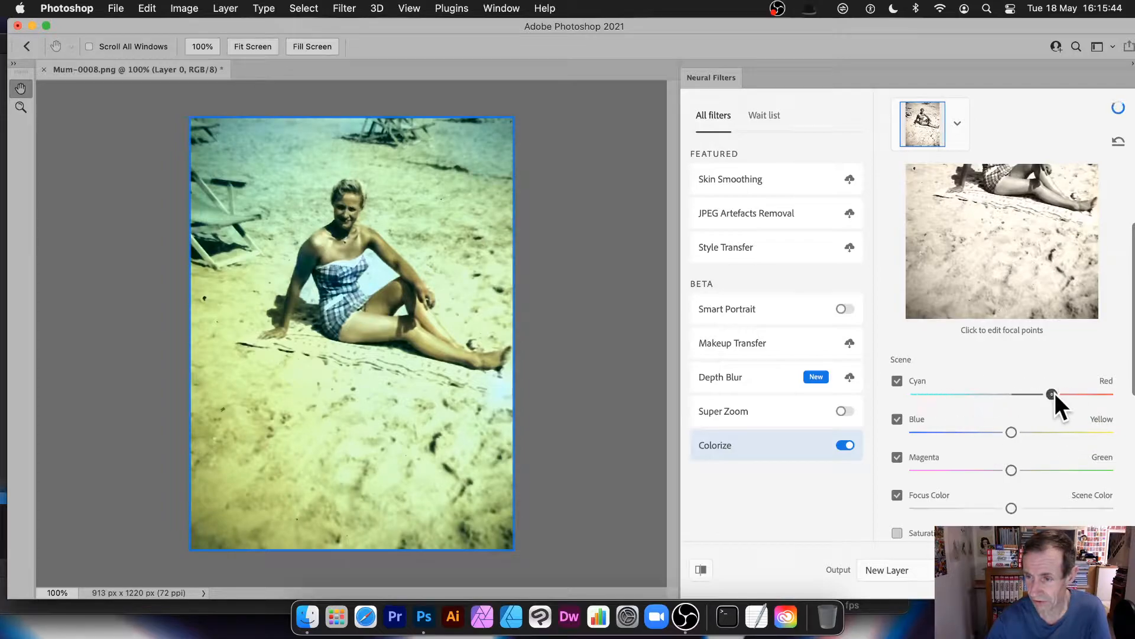
left_click(897, 381)
left_click(894, 418)
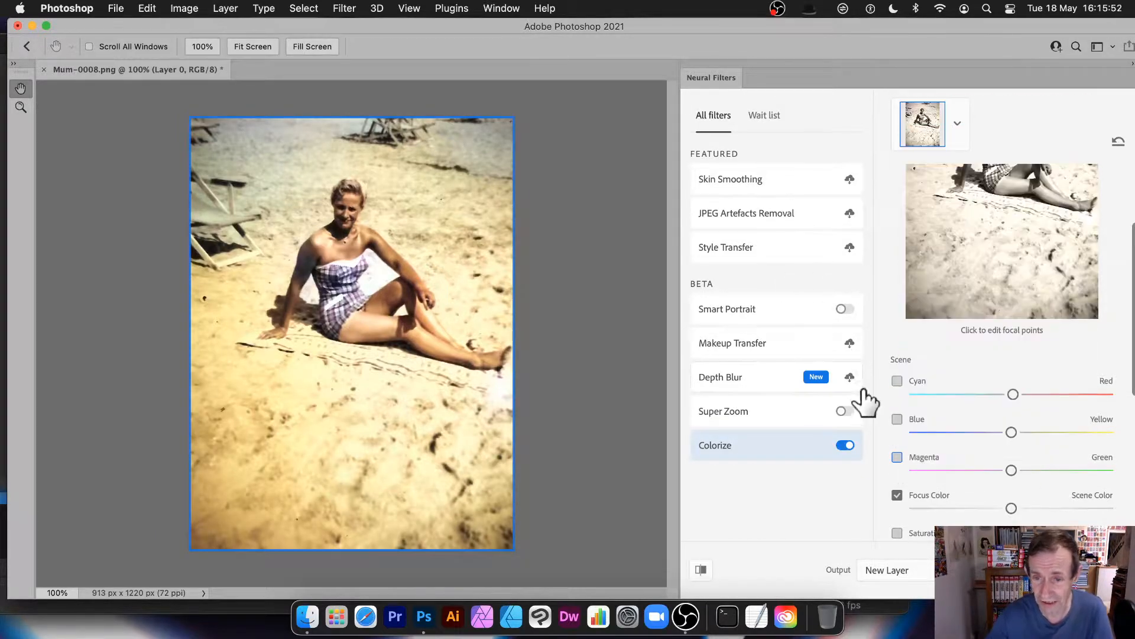
Shift the balance between Focus Color and Scene Color slightly toward Focus Color
scroll(992, 375, "down", 1)
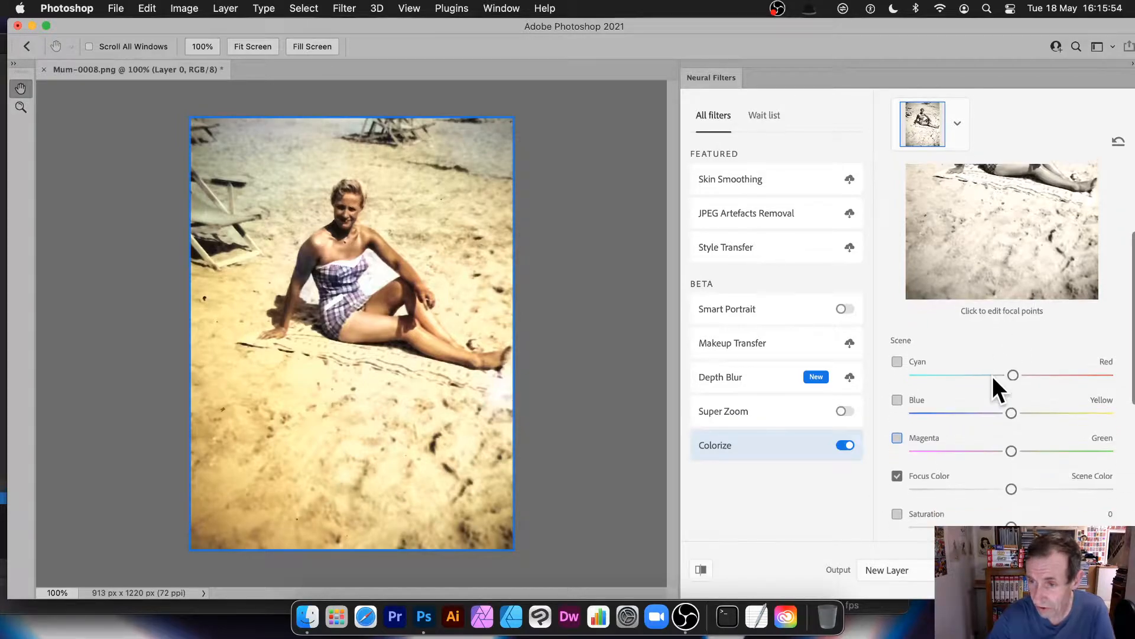
scroll(1031, 275, "up", 2)
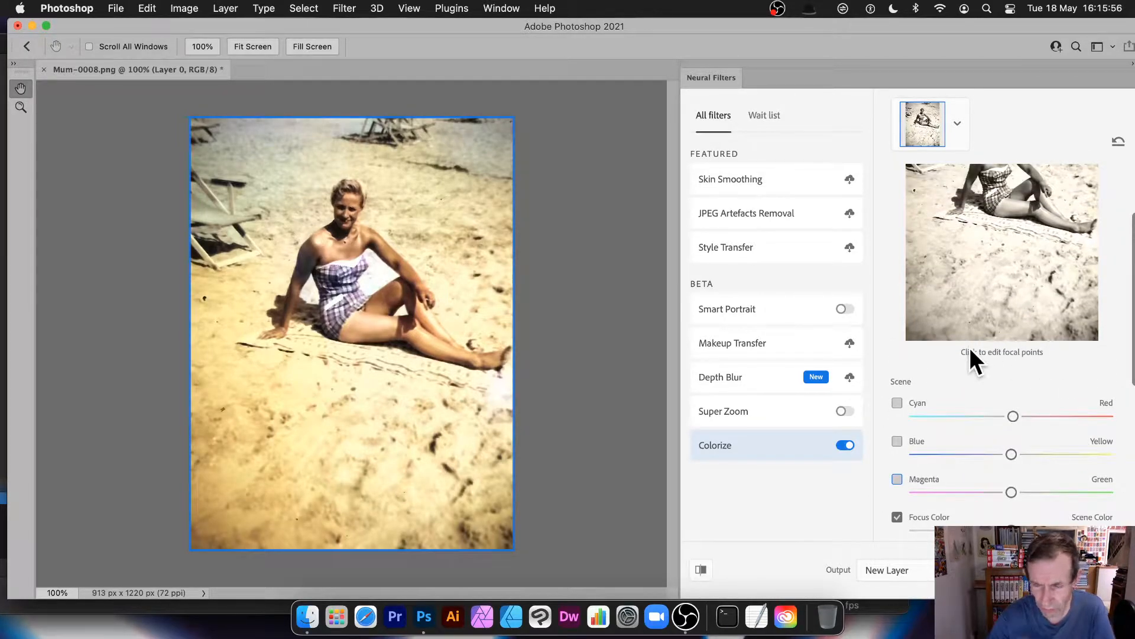
scroll(1010, 435, "down", 2)
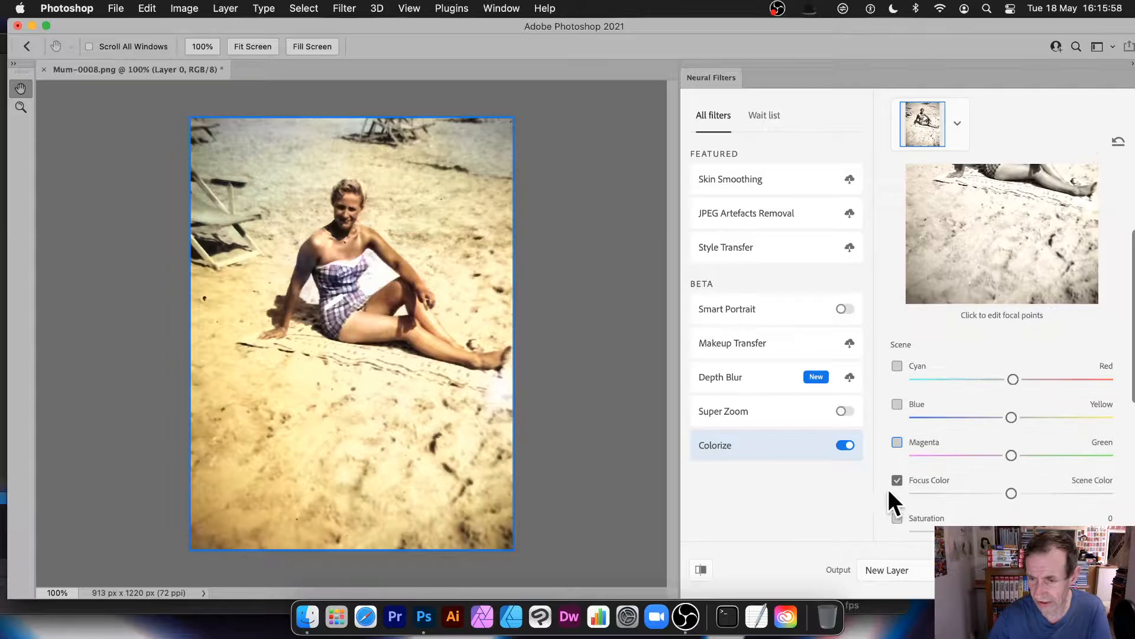
scroll(999, 489, "down", 1)
left_click_drag(1033, 488, 997, 489)
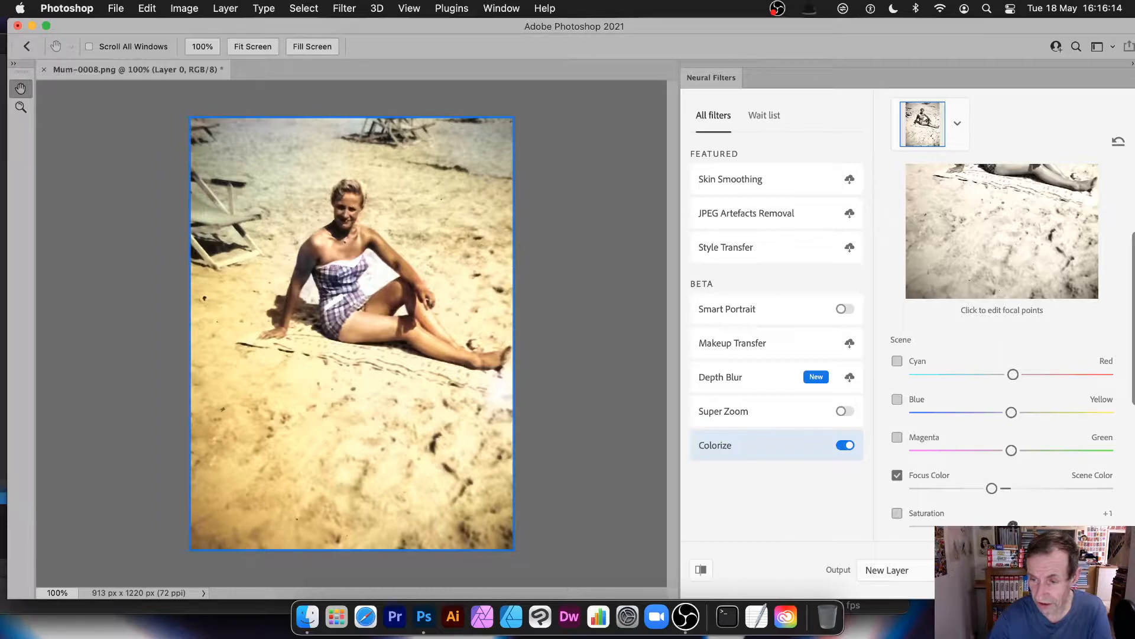
Try a Saturation of +40 with a slight shift from Blue toward Yellow, and switch the Blue adjustment off again
left_click(897, 513)
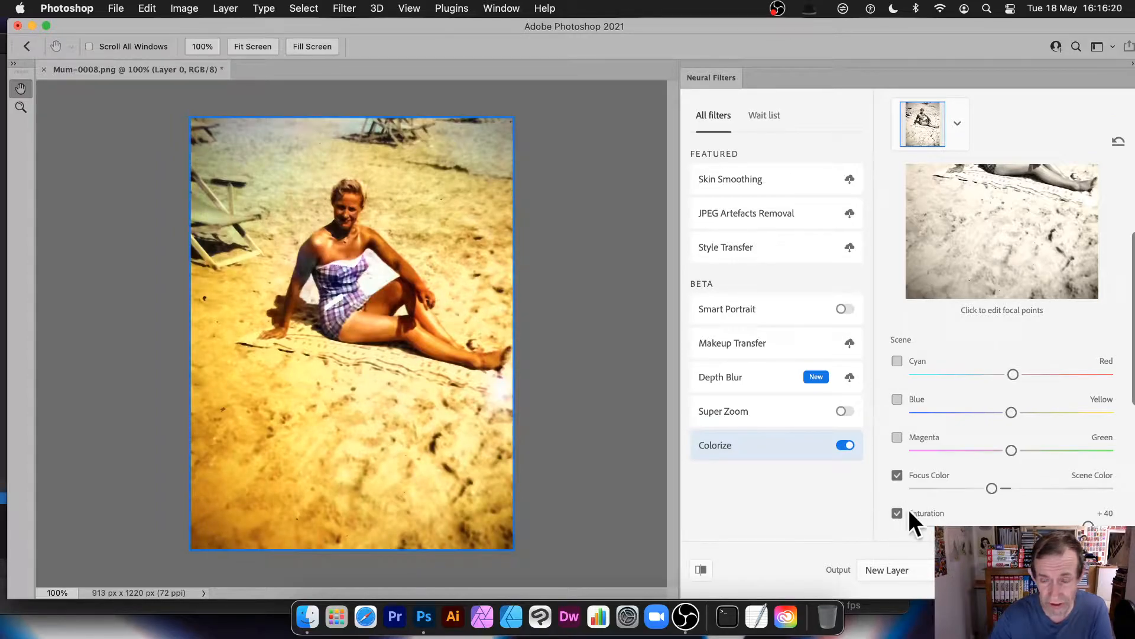
left_click_drag(1022, 409, 1027, 408)
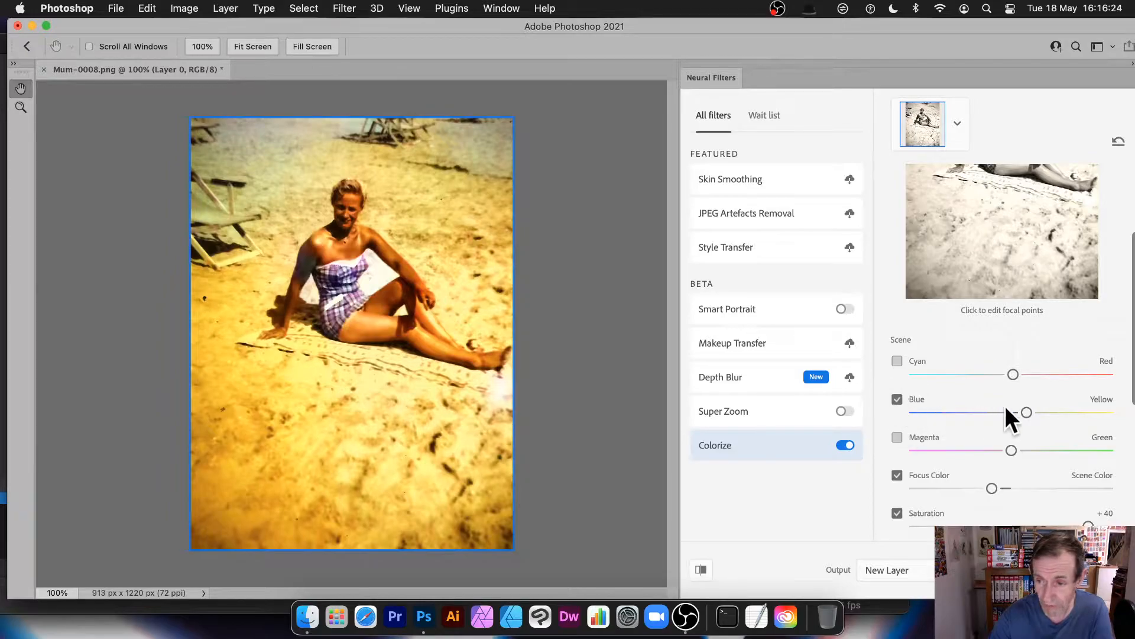
left_click(897, 399)
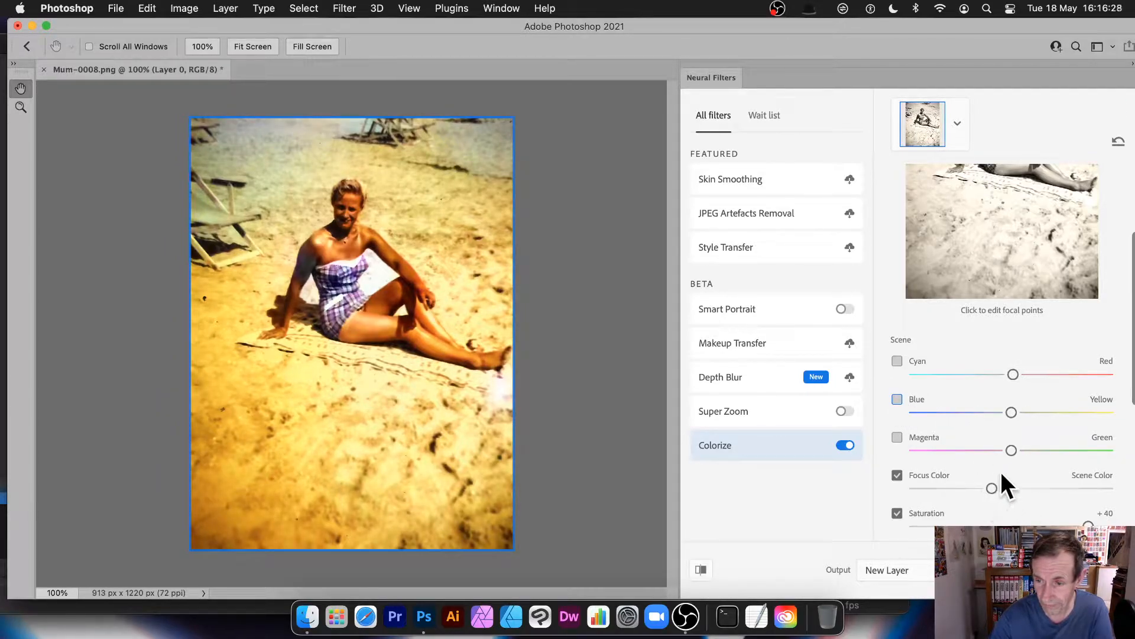
Try a low Saturation of -42 on the colorized photo, and raise it to +11
scroll(1003, 476, "down", 2)
left_click_drag(1088, 497, 932, 499)
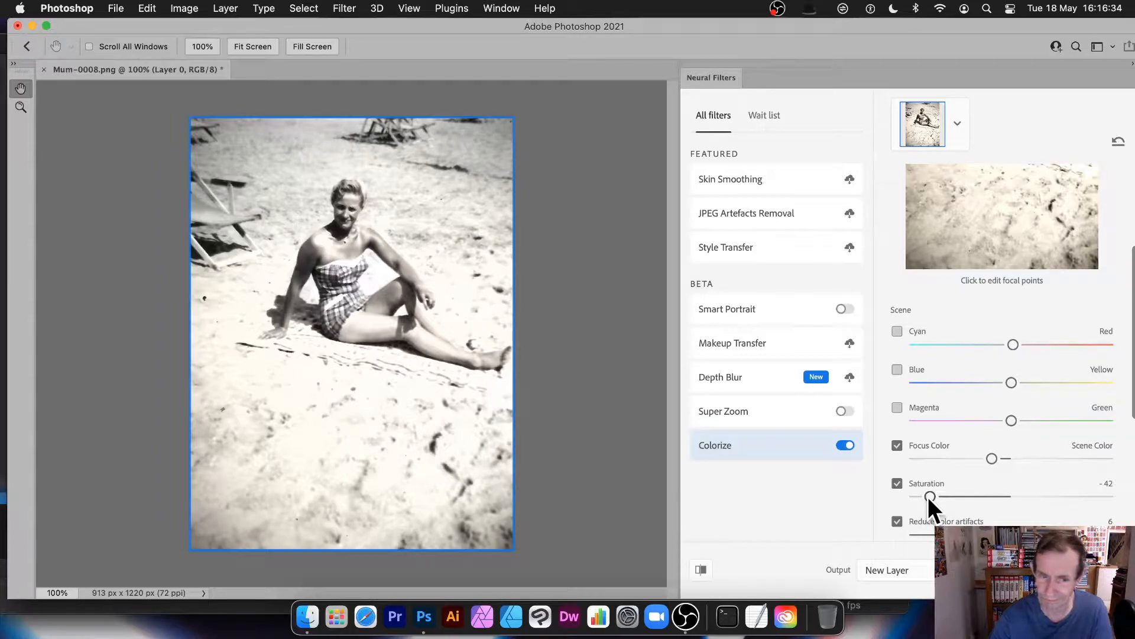
left_click_drag(989, 494, 1034, 490)
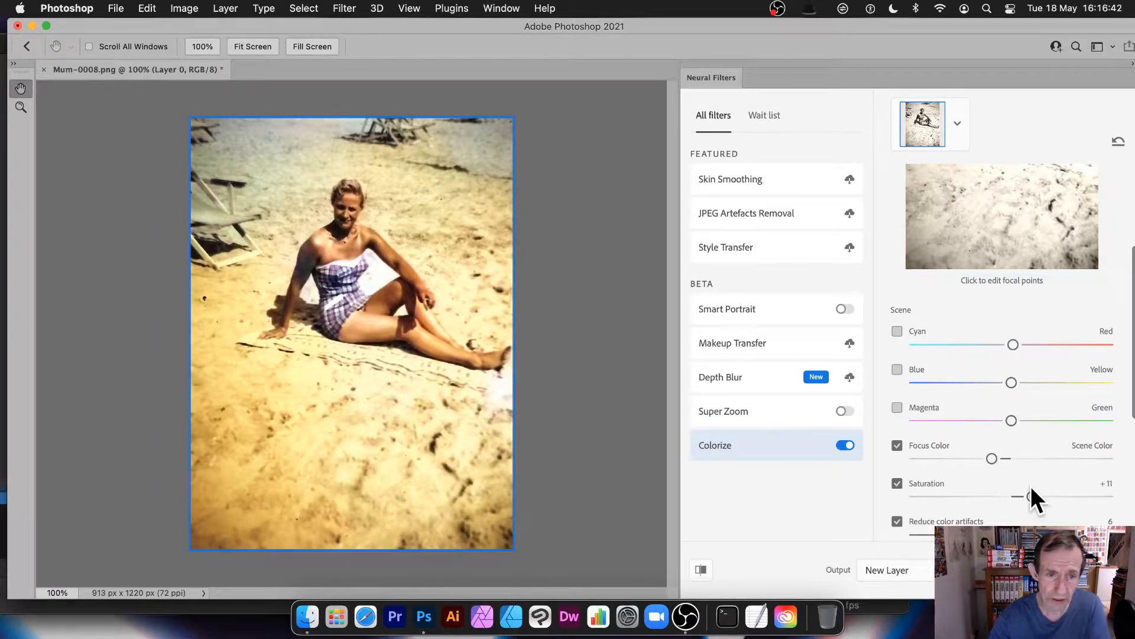
Set Saturation to +8 and Reduce color artifacts to 6, trying 3 and 10 for the artifacts along the way
scroll(1009, 456, "down", 1)
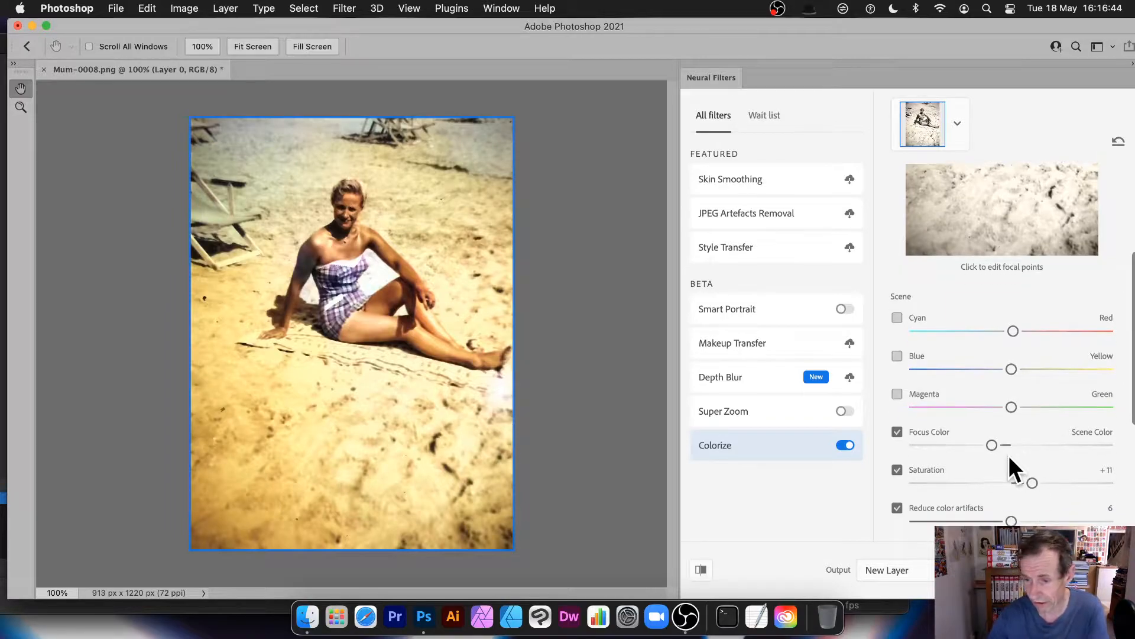
scroll(1009, 455, "down", 1)
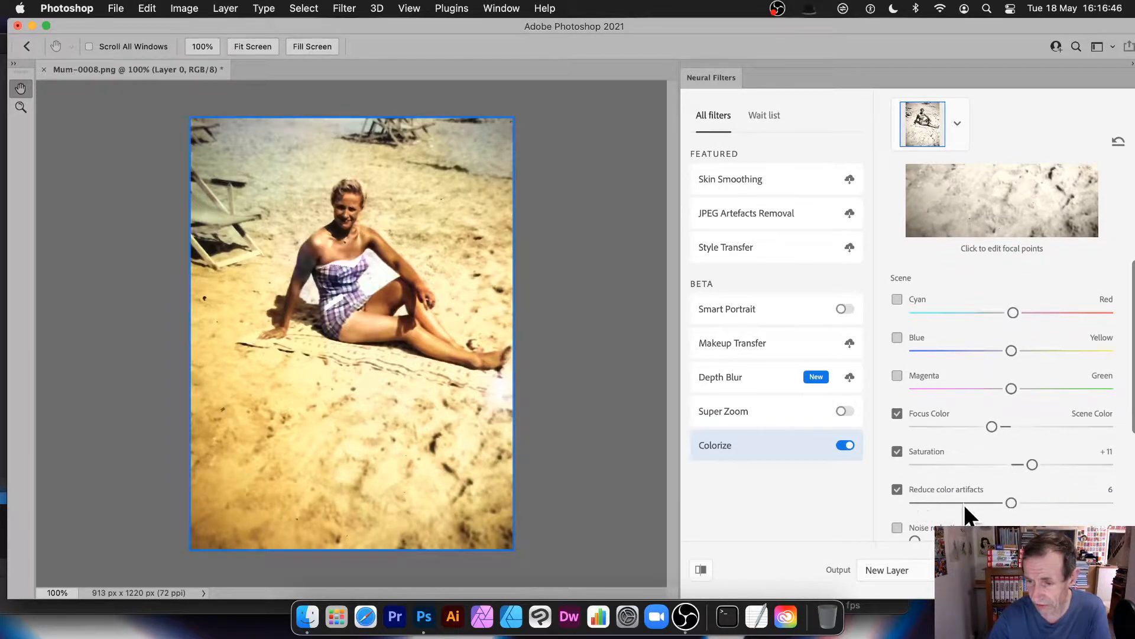
mouse_move(1011, 500)
left_mouse_down()
mouse_move(945, 502)
mouse_move(1077, 502)
mouse_move(985, 500)
mouse_move(1030, 502)
left_mouse_up()
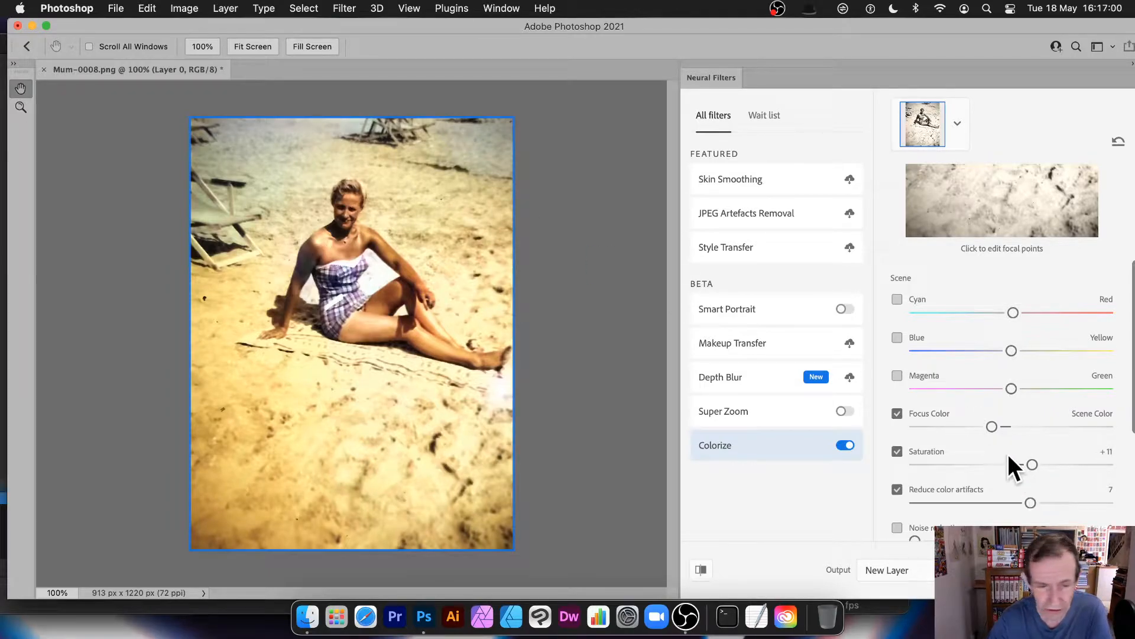
left_click_drag(1017, 465, 1027, 464)
left_click(960, 502)
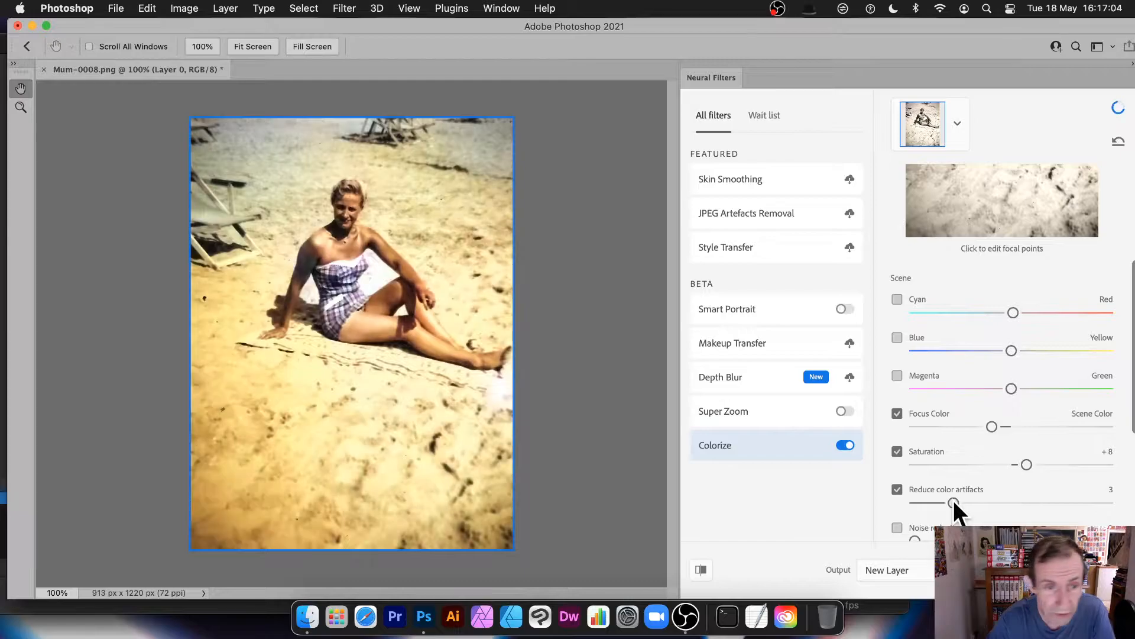
left_click_drag(942, 501, 1088, 502)
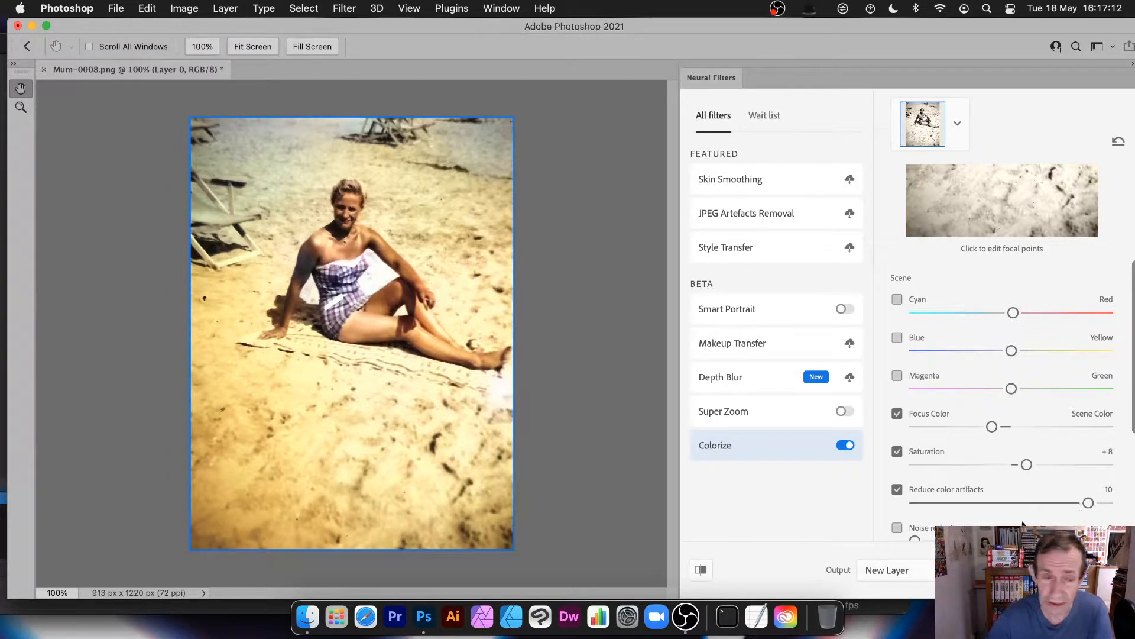
left_click_drag(1088, 502, 1008, 502)
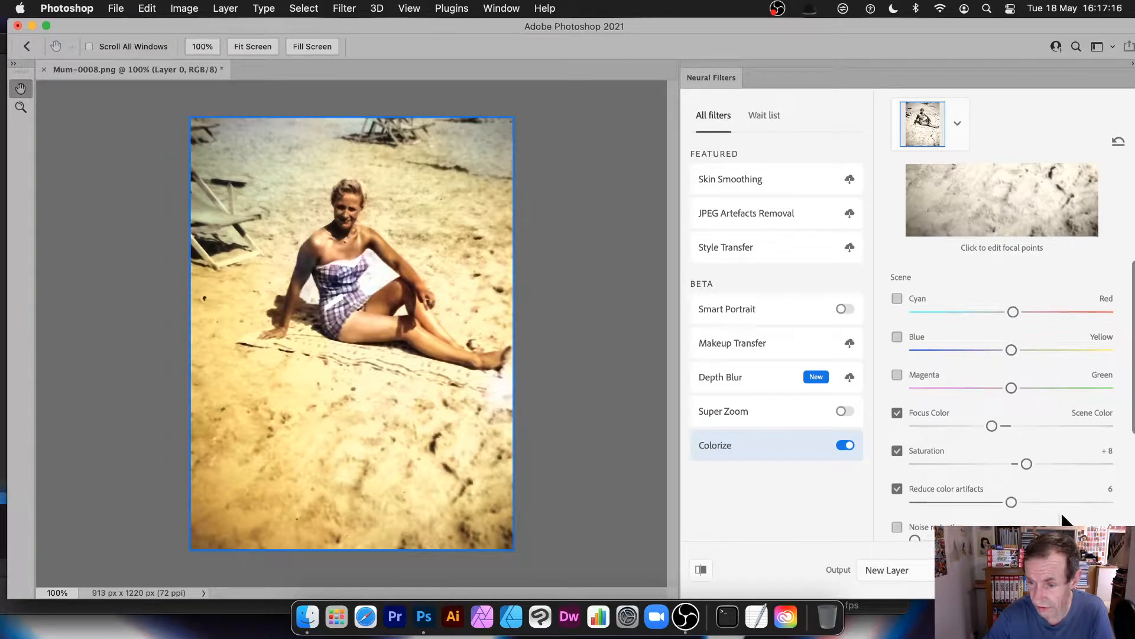
Try a Noise reduction of 17, return it to 0 and switch the adjustment off
scroll(1008, 501, "down", 2)
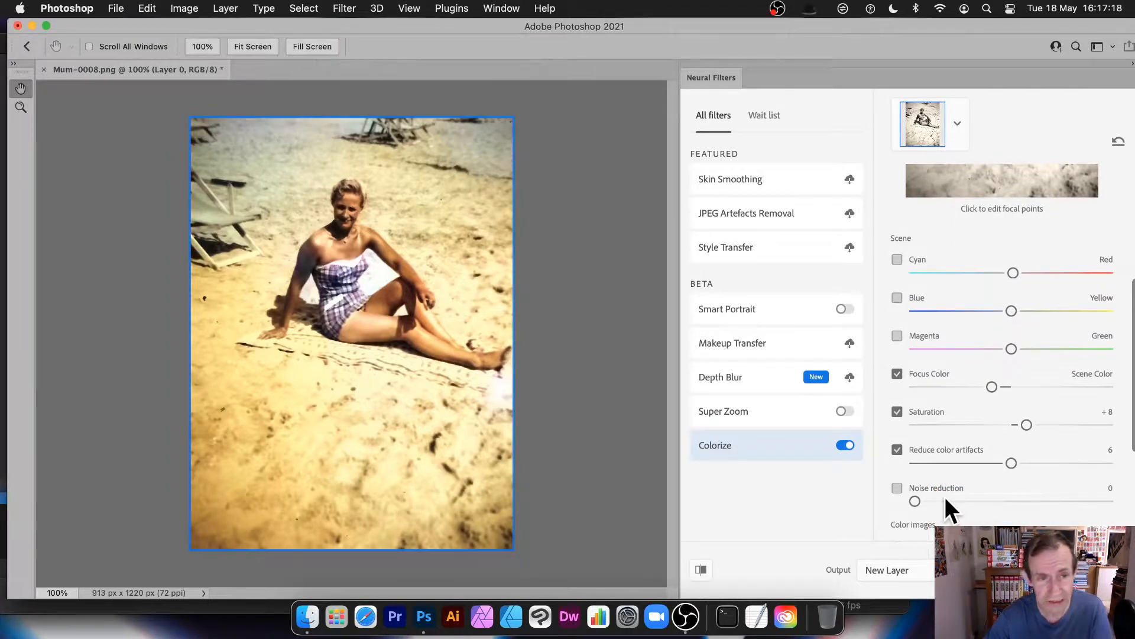
left_click_drag(945, 498, 1049, 495)
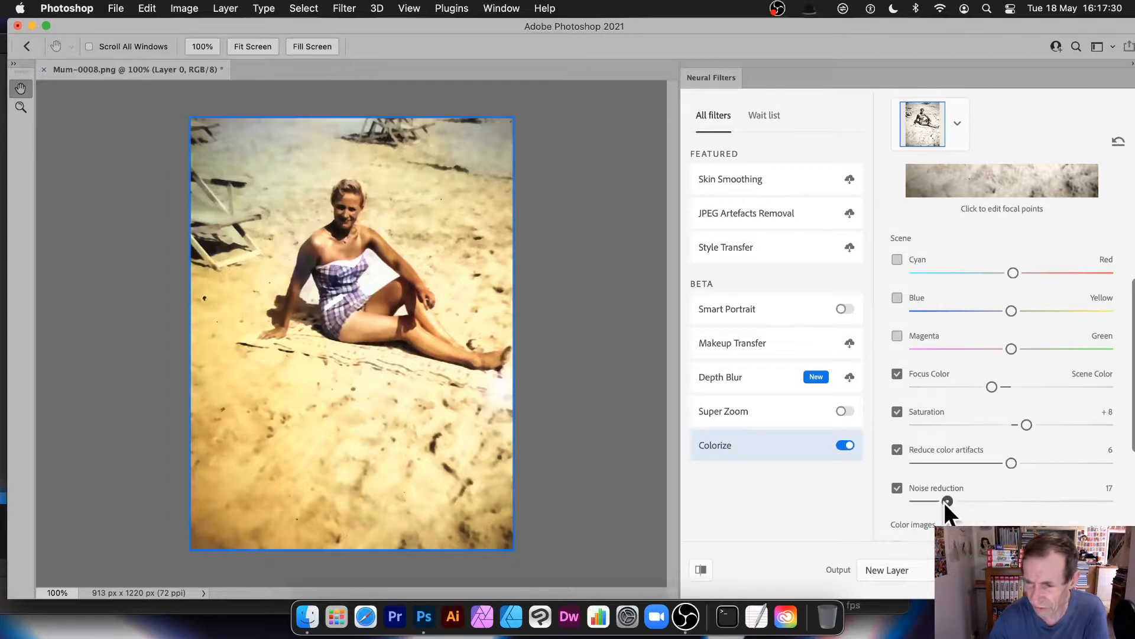
left_click_drag(924, 502, 909, 502)
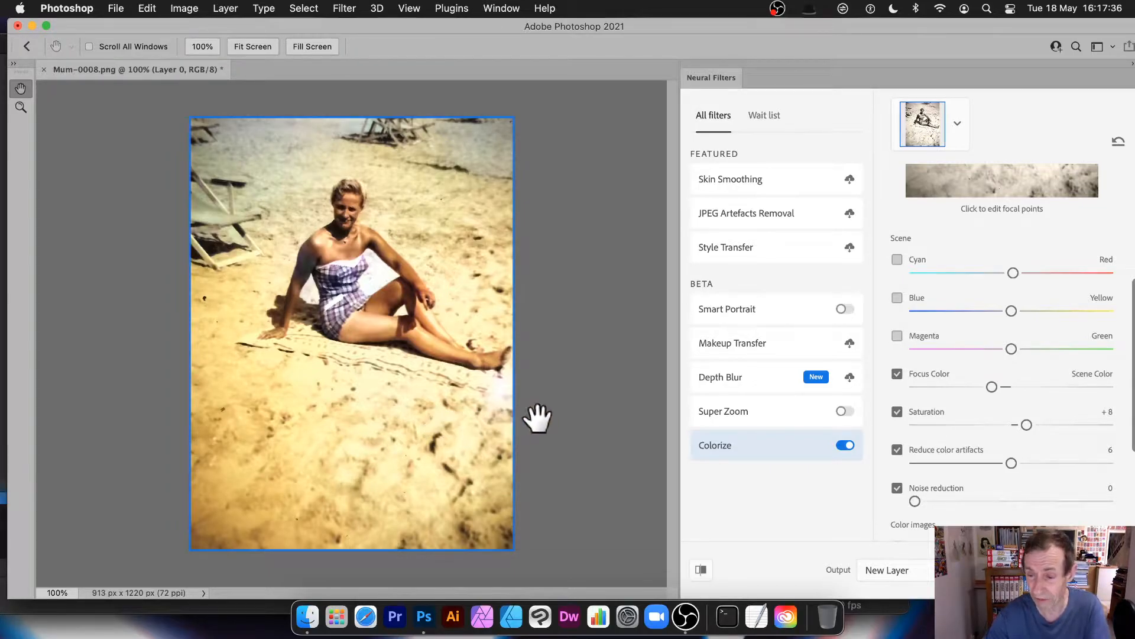
left_click(897, 488)
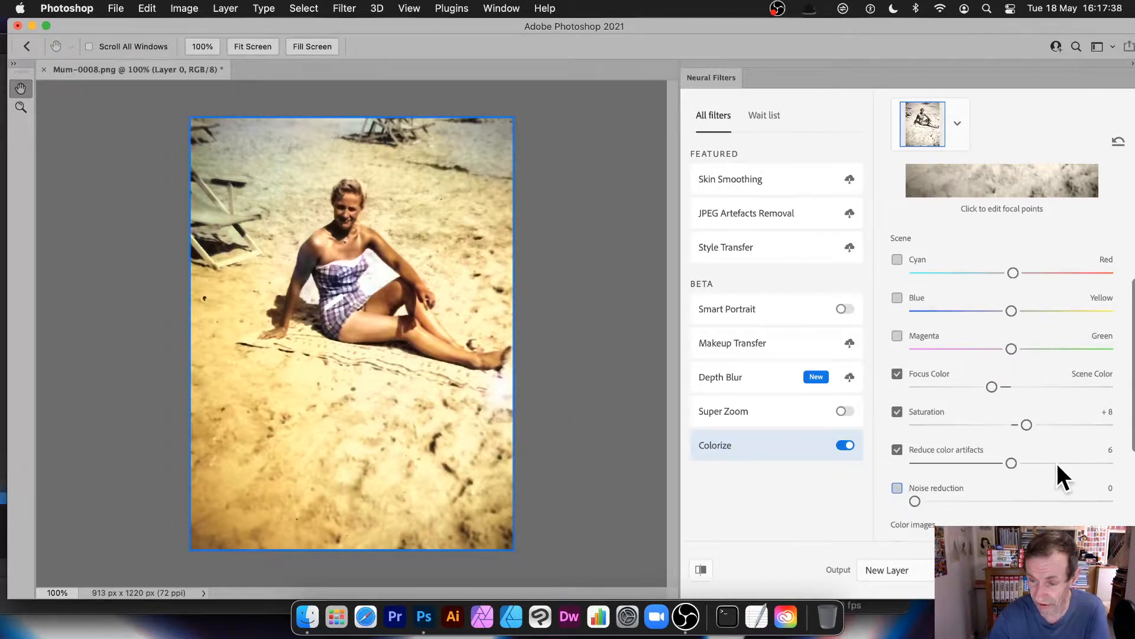
Try the option to retain the original image colors, and turn it off again
scroll(989, 473, "down", 3)
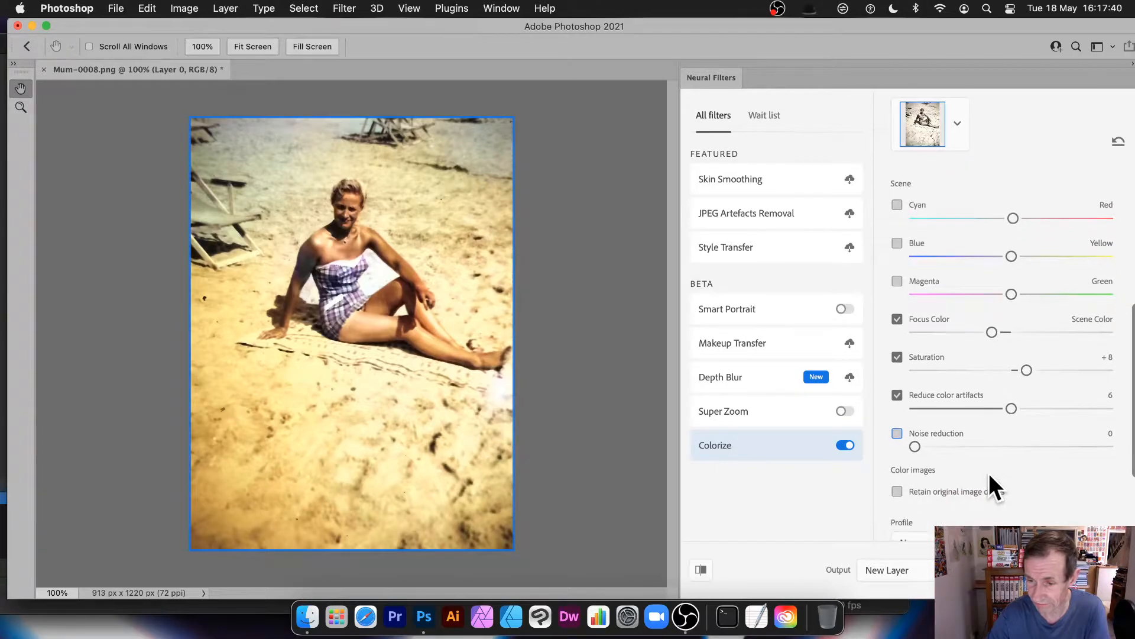
left_click(897, 485)
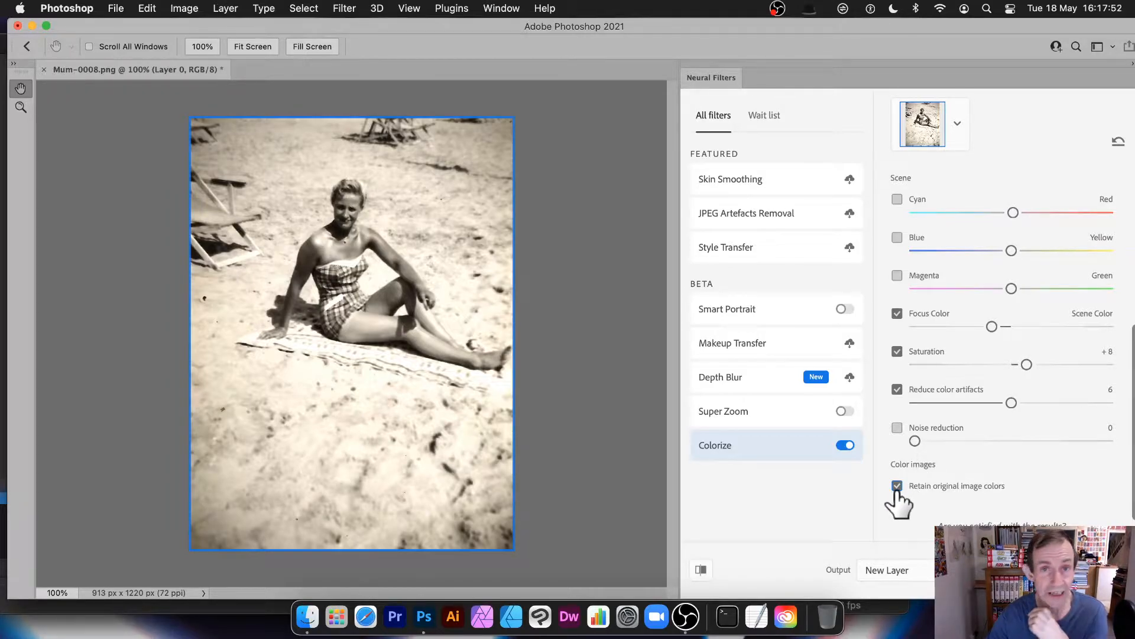
left_click(898, 486)
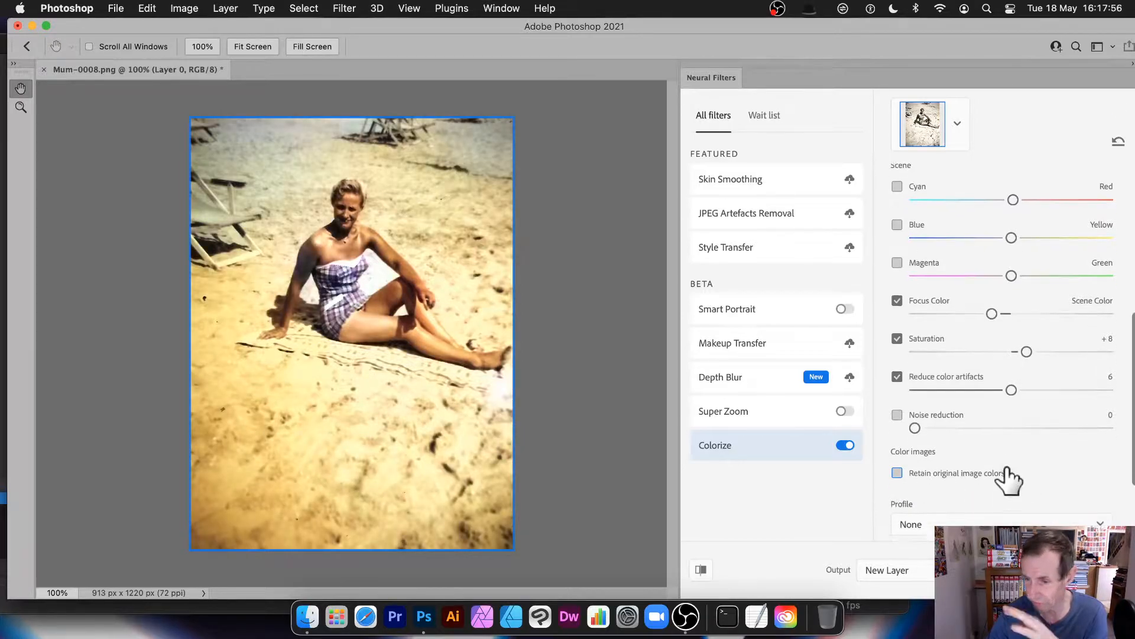
Apply the Retro high contrast color profile to the colorized photo
scroll(1001, 476, "down", 3)
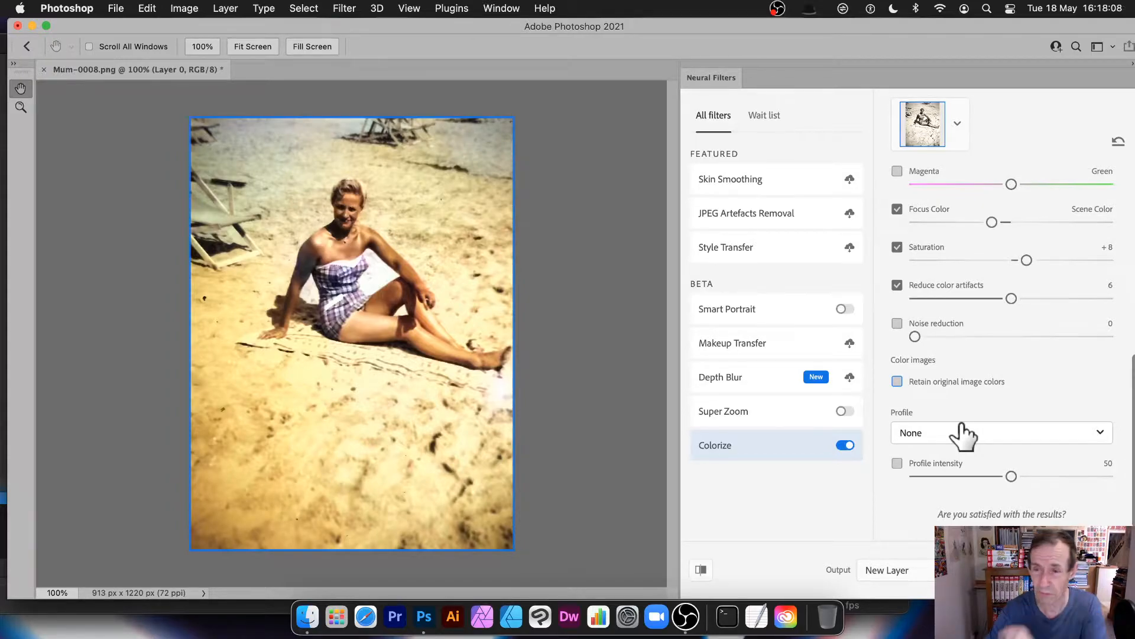
scroll(970, 435, "down", 1)
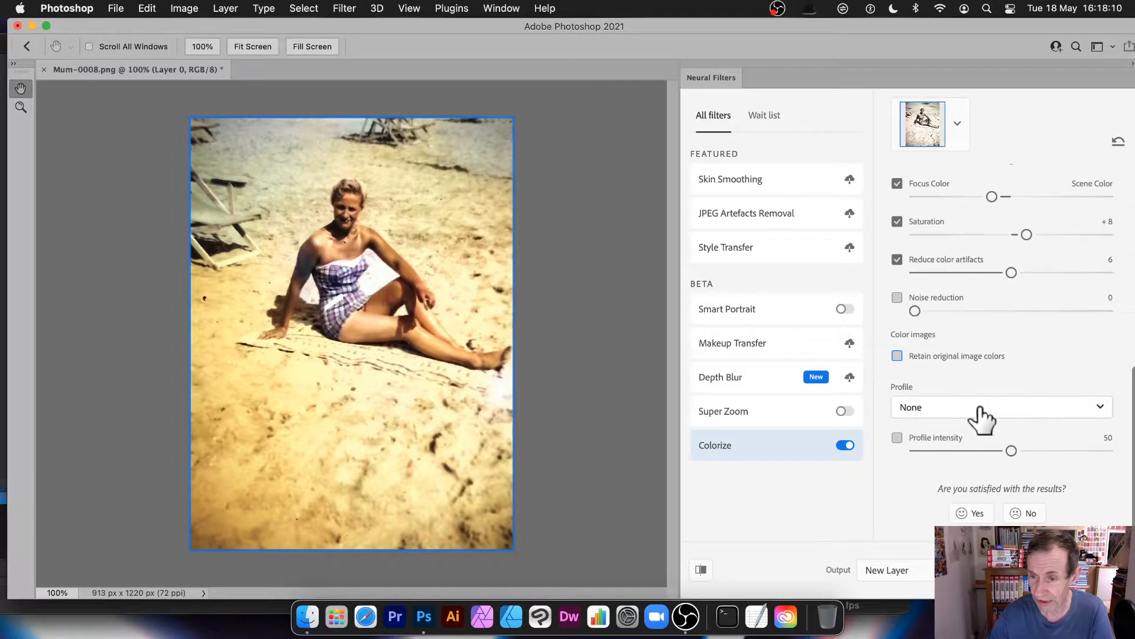
left_click(1001, 420)
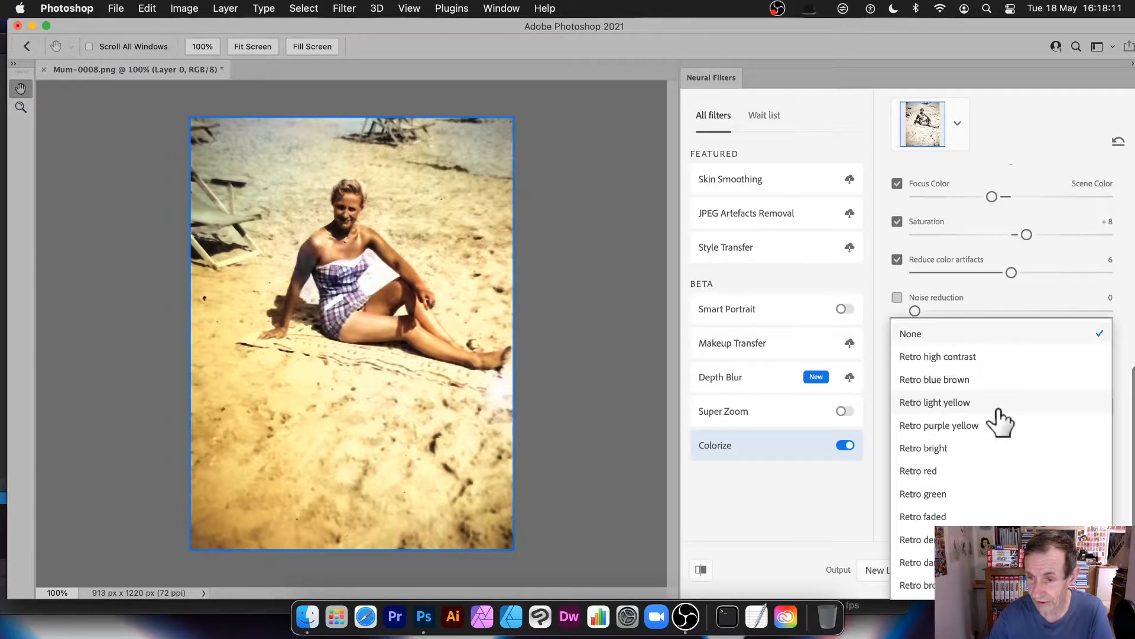
left_click(945, 358)
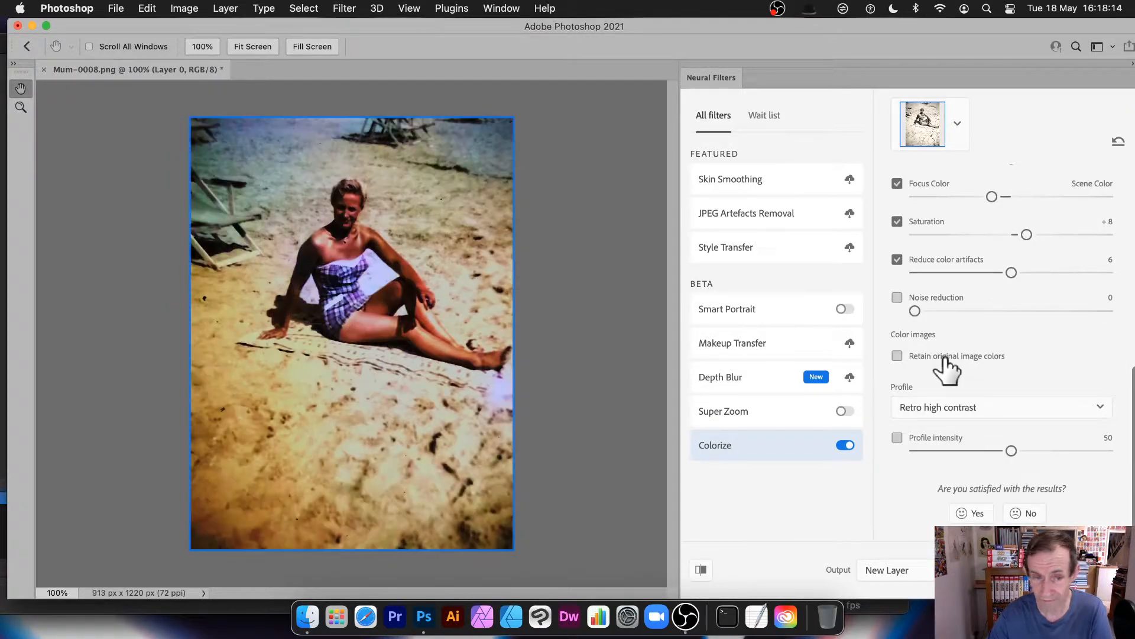
Try the Retro blue brown, Retro faded and Retro denim color profiles on the colorized photo
left_click(951, 414)
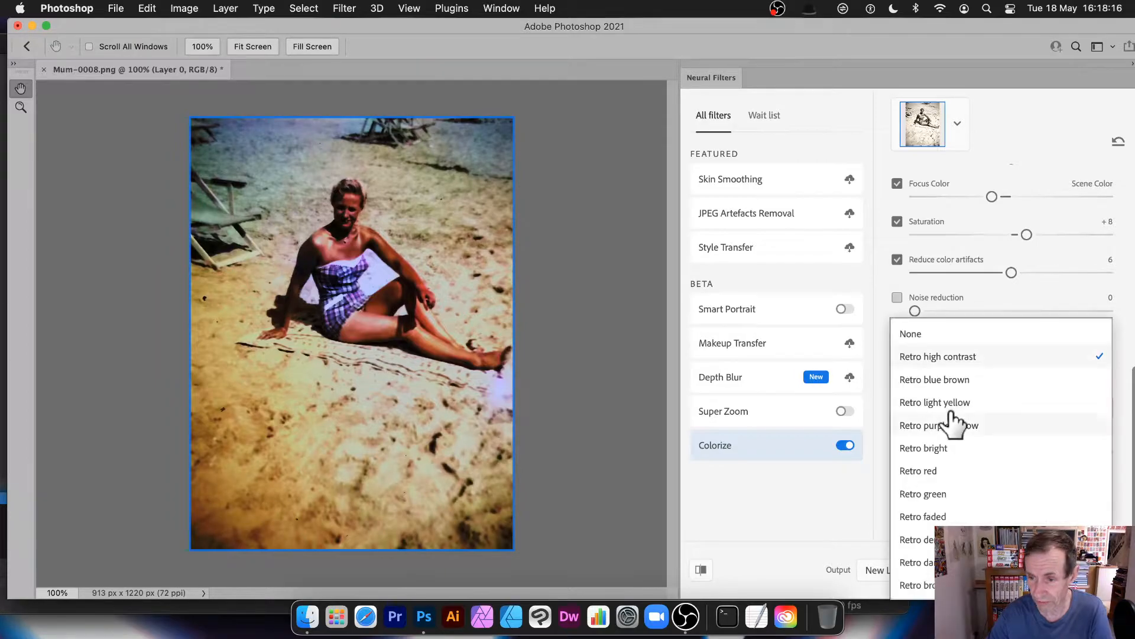
left_click(938, 382)
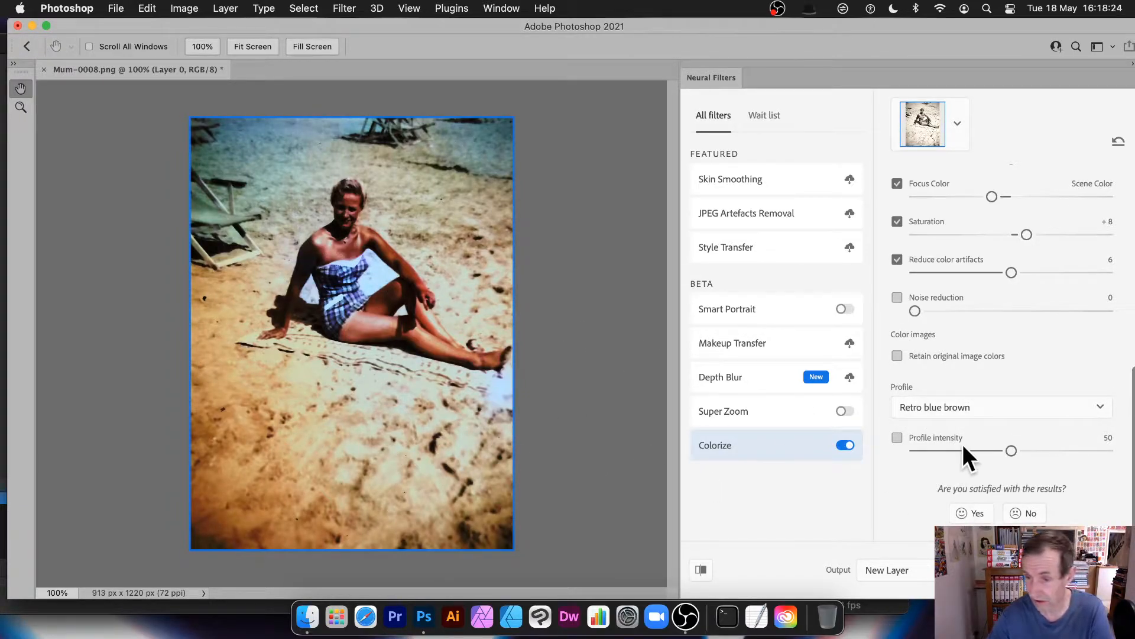
left_click(959, 408)
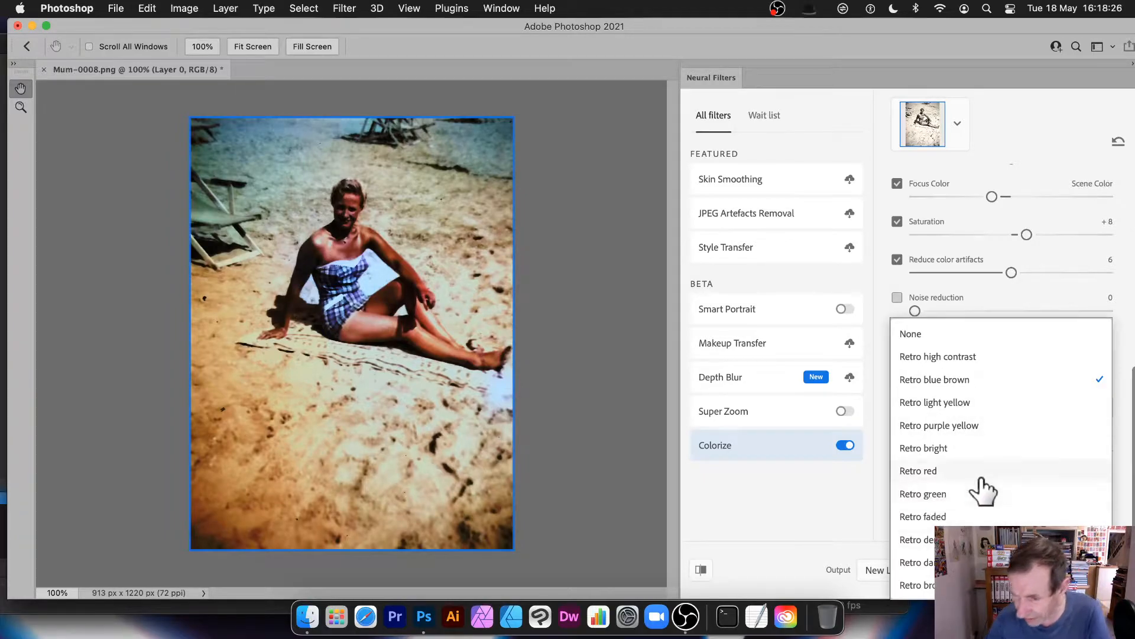
left_click(938, 520)
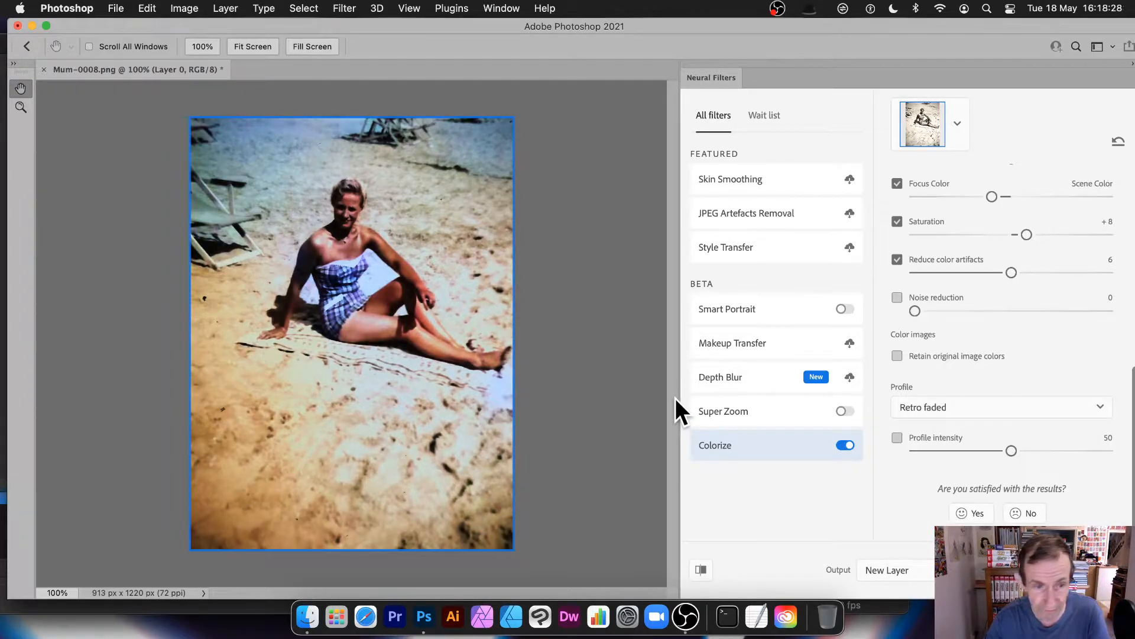
left_click(963, 412)
left_click(946, 539)
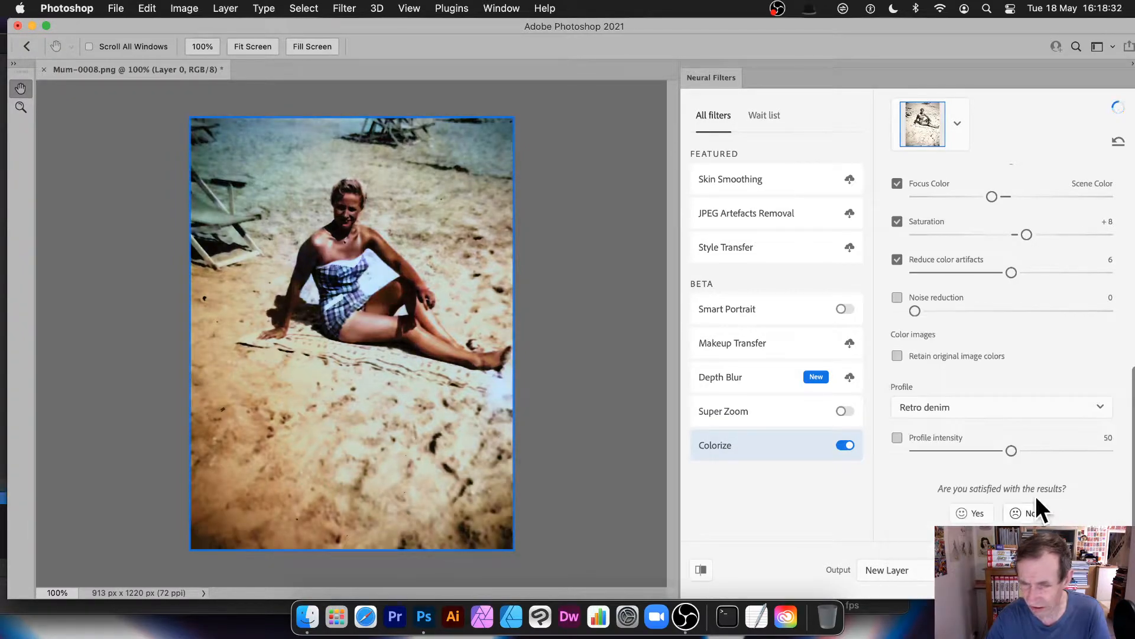
Try the Retro light yellow profile with a Profile intensity of 98, and switch the profile to Retro faded
left_click(946, 409)
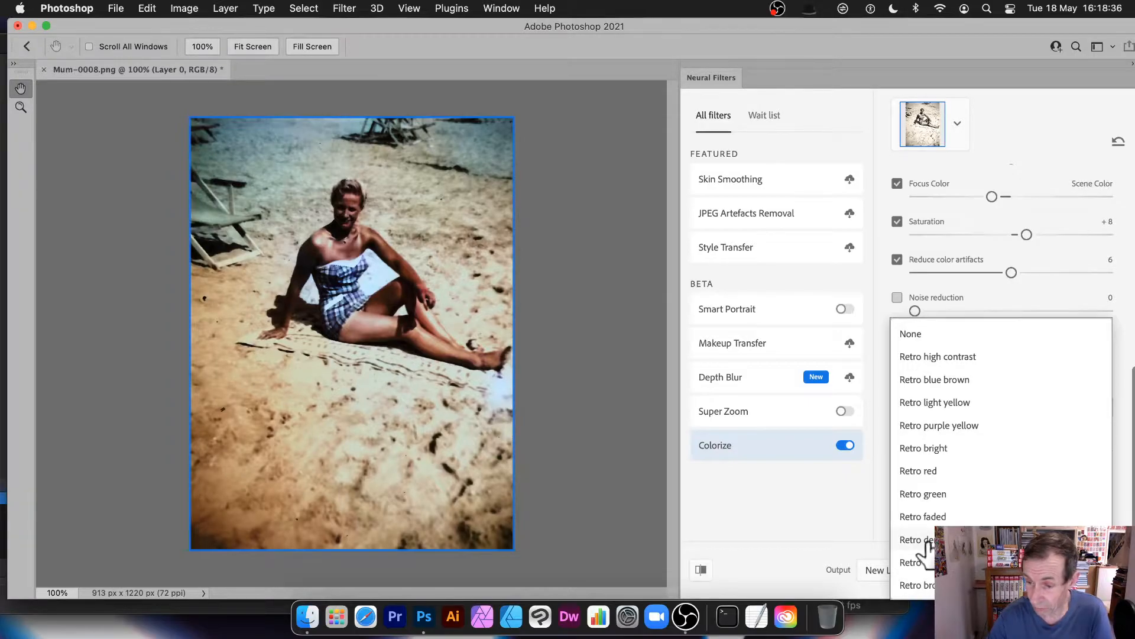
left_click(937, 403)
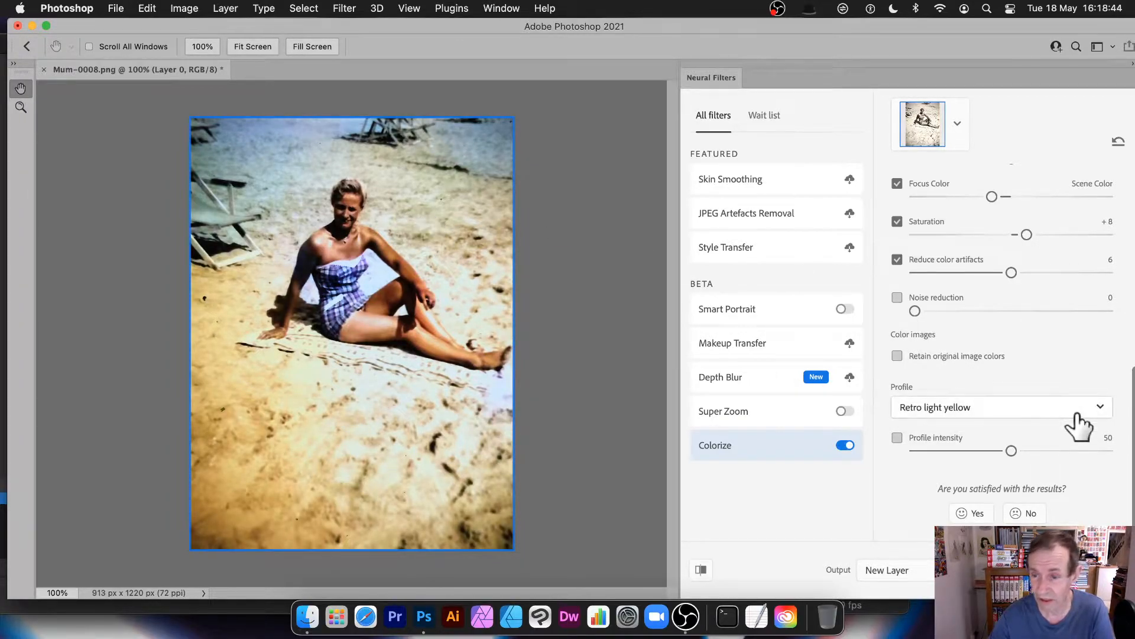
left_click_drag(1084, 451, 1109, 450)
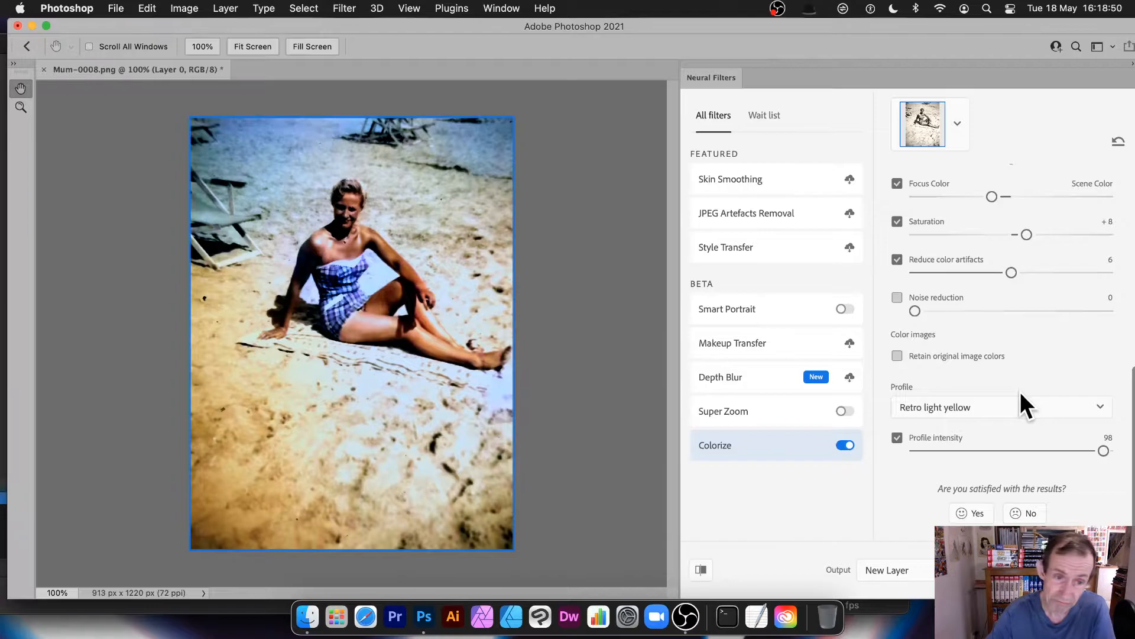
left_click(992, 405)
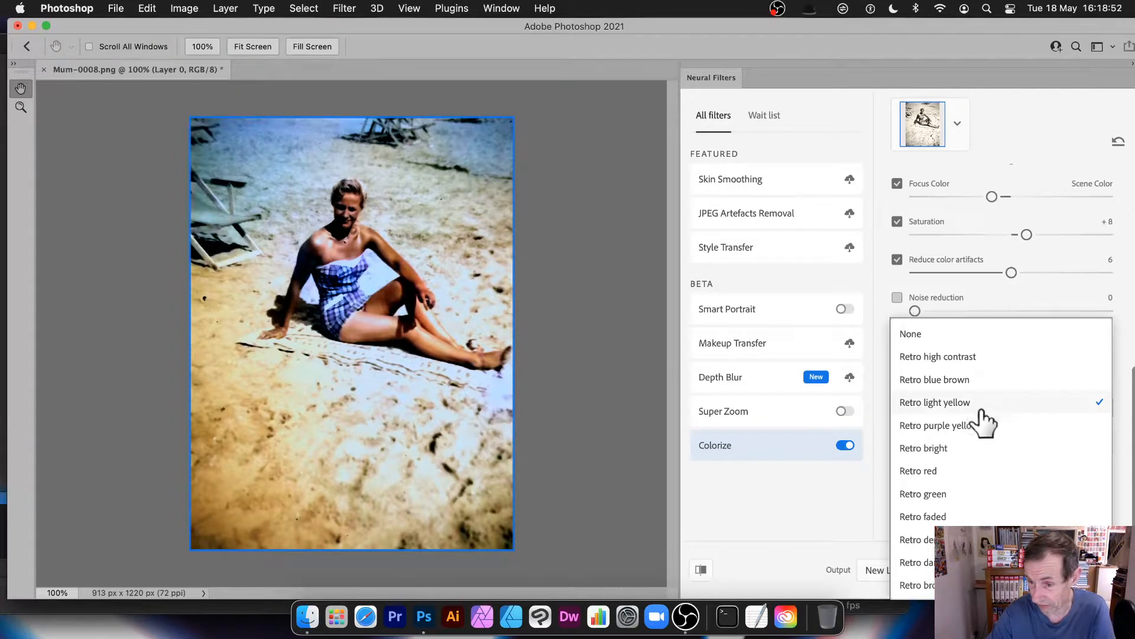
left_click(954, 517)
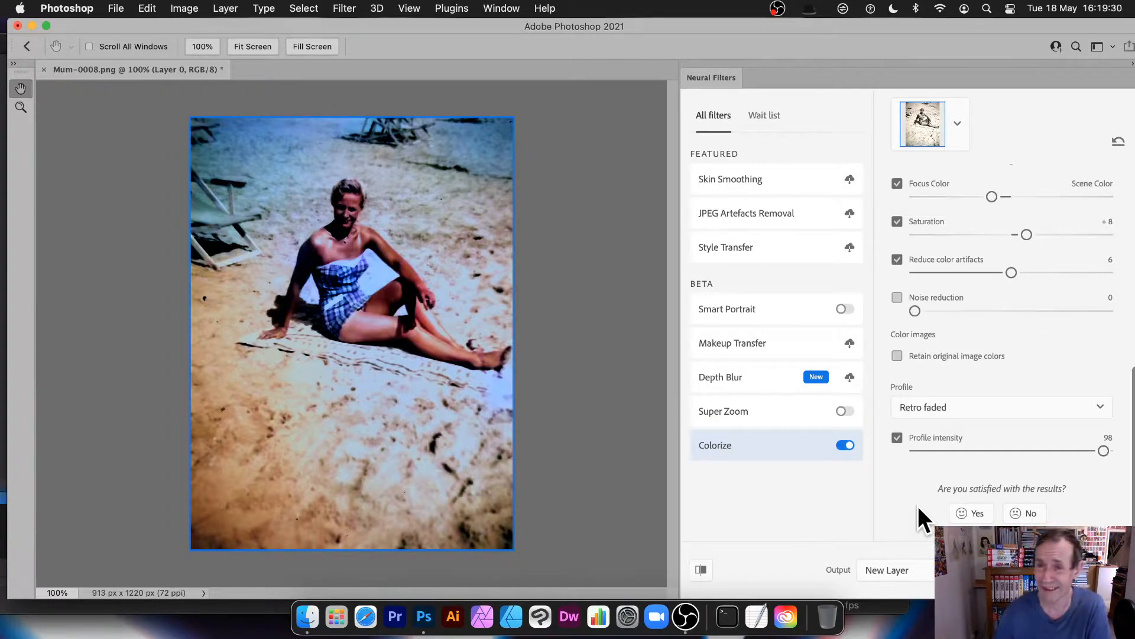
Lower the Profile intensity to 8 and on to 0, and set the Profile back to None
left_click(930, 450)
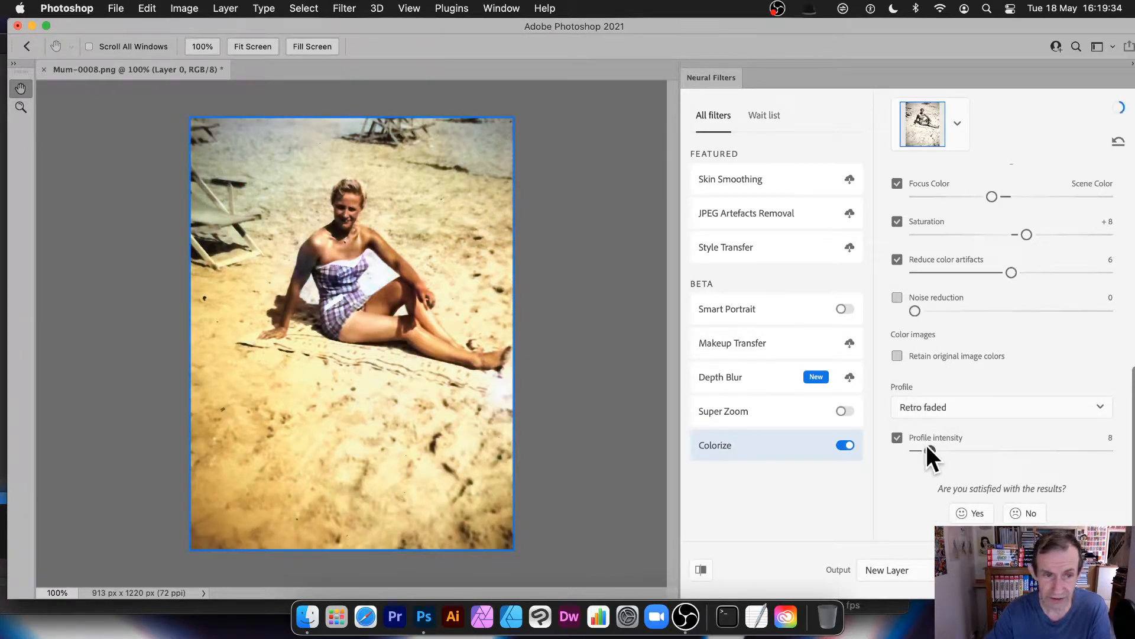
left_click_drag(939, 448, 910, 444)
left_click(906, 408)
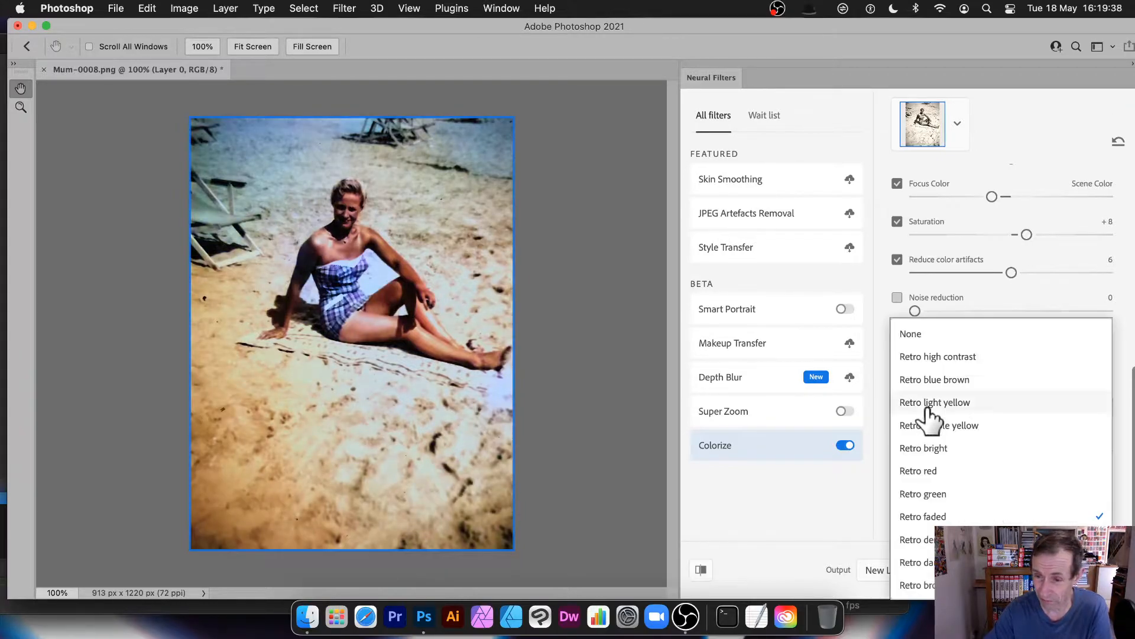
left_click(928, 334)
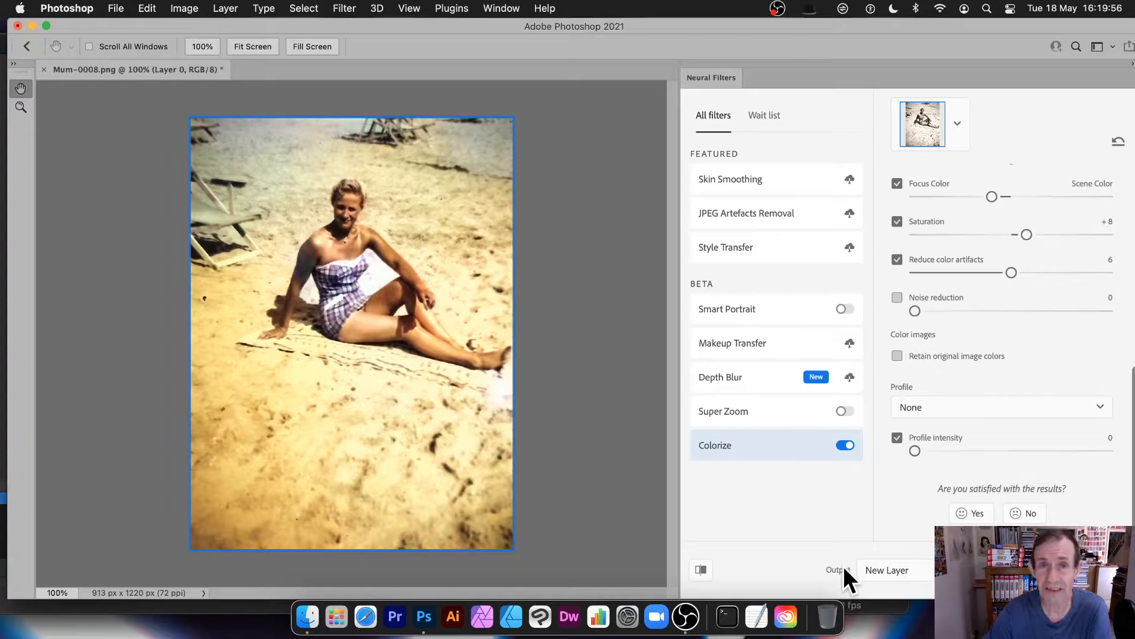
Try Smart Filter as the output, return it to New Layer and apply the Colorize filter
left_click(929, 572)
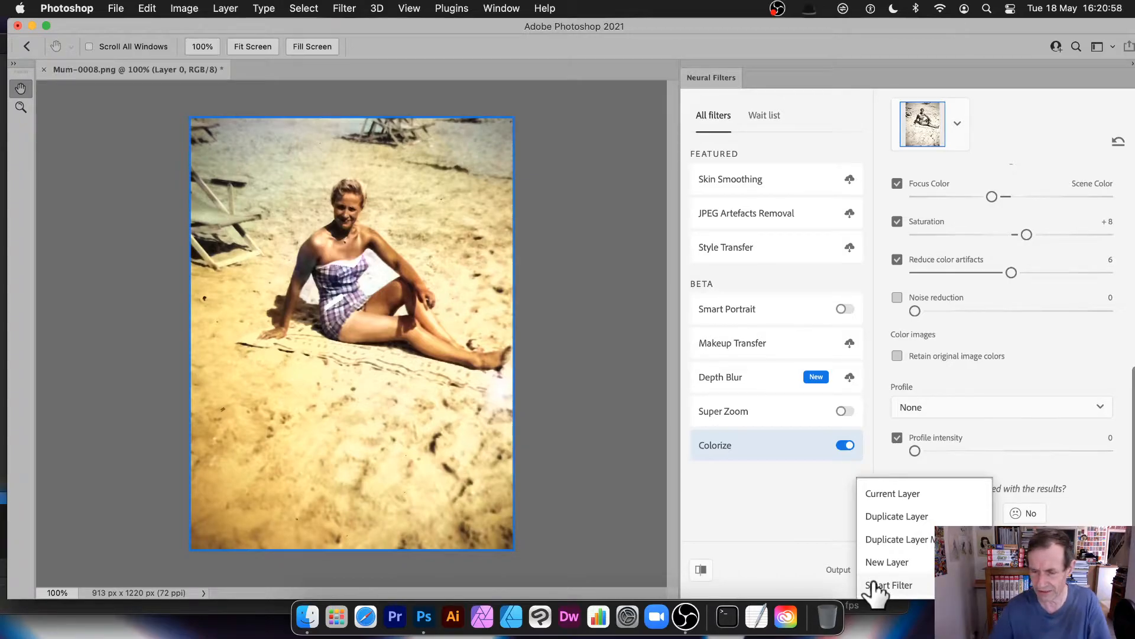
left_click(893, 586)
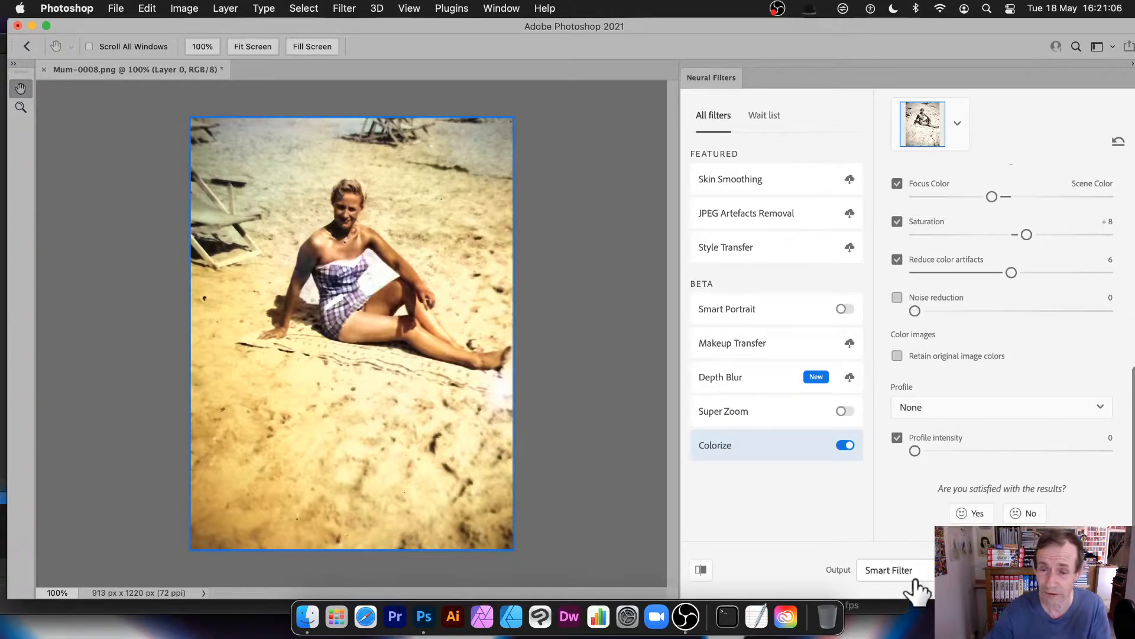
left_click(916, 576)
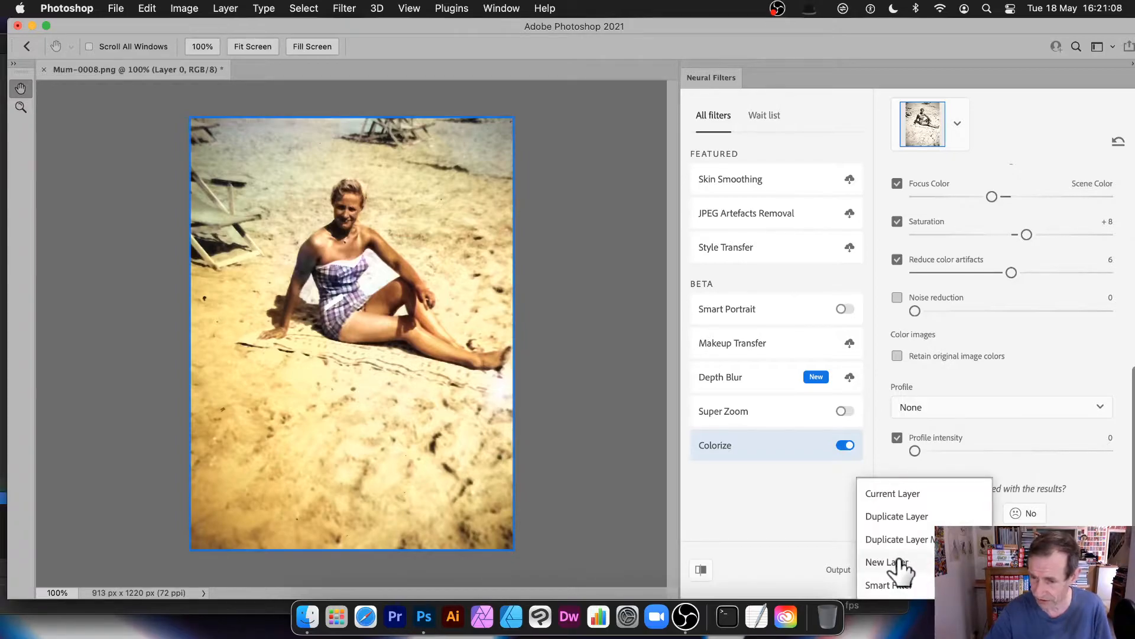
left_click(899, 562)
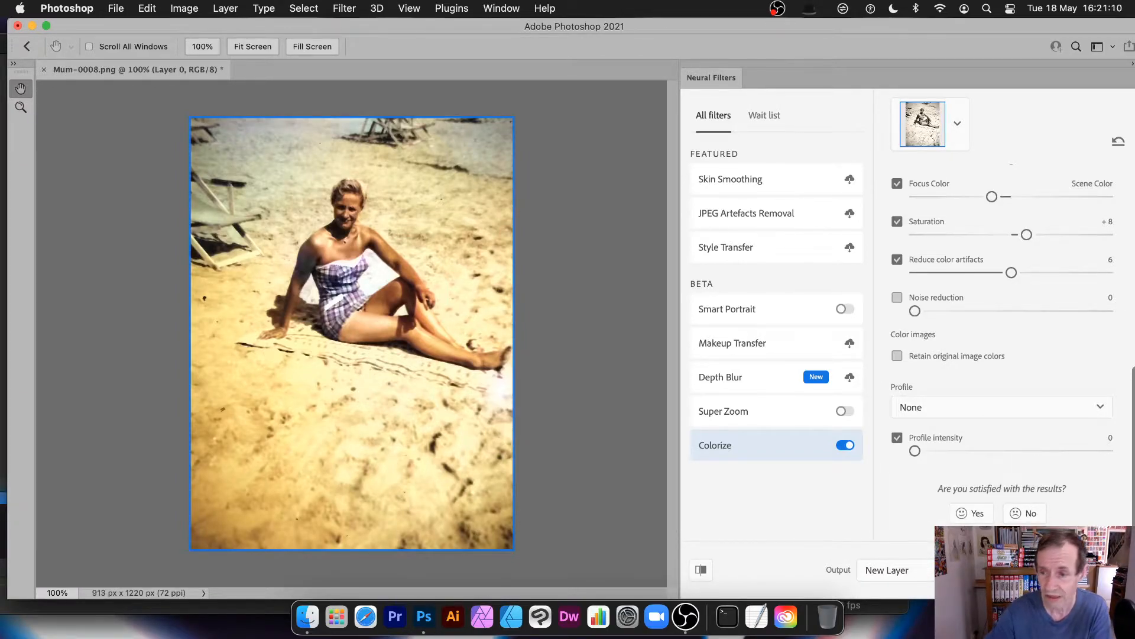
key("Return")
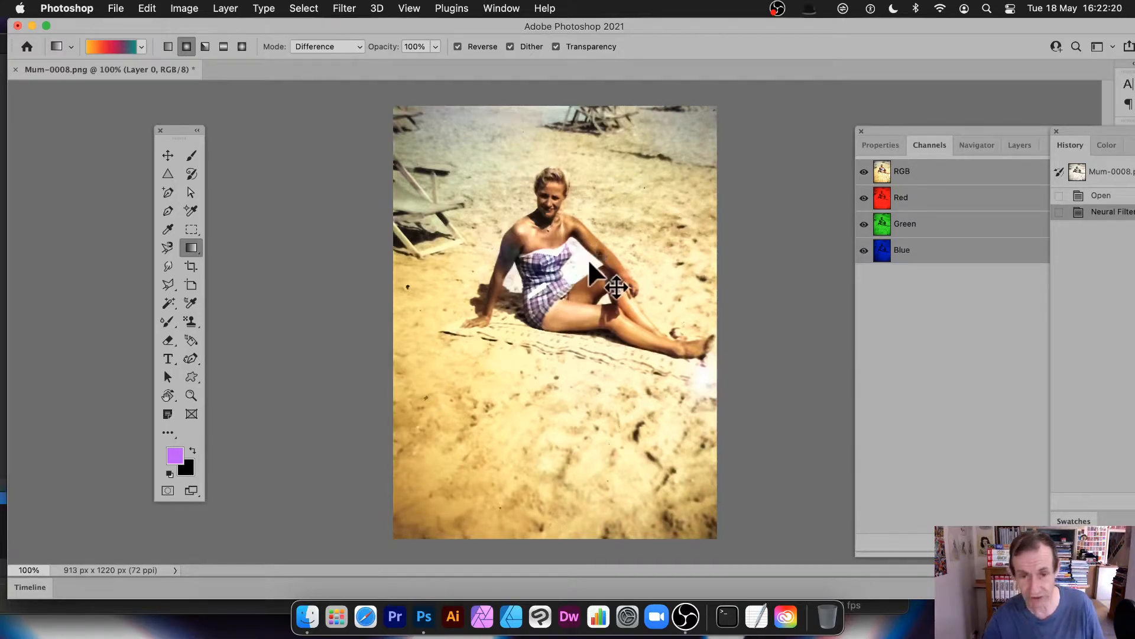
Undo the neural filter and reapply it with its last settings
key("super+z")
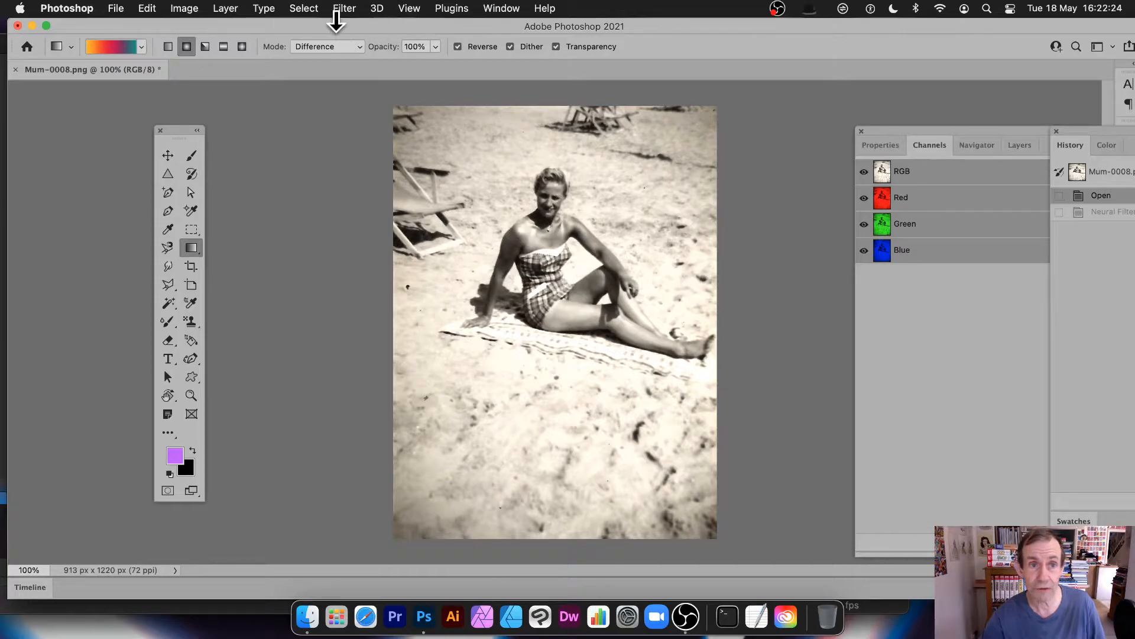
left_click(349, 9)
left_click(351, 27)
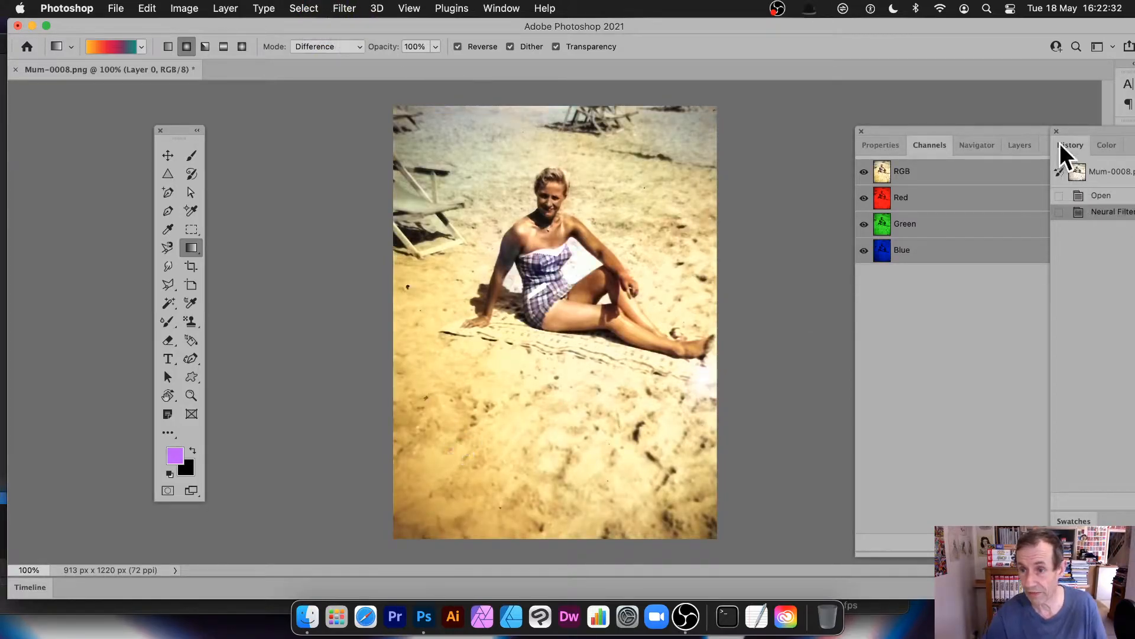
Float the Layers panel on its own over the photo, and hide and show the Background layer
left_click_drag(1102, 131, 991, 336)
left_click(1024, 145)
left_click_drag(1023, 144, 659, 128)
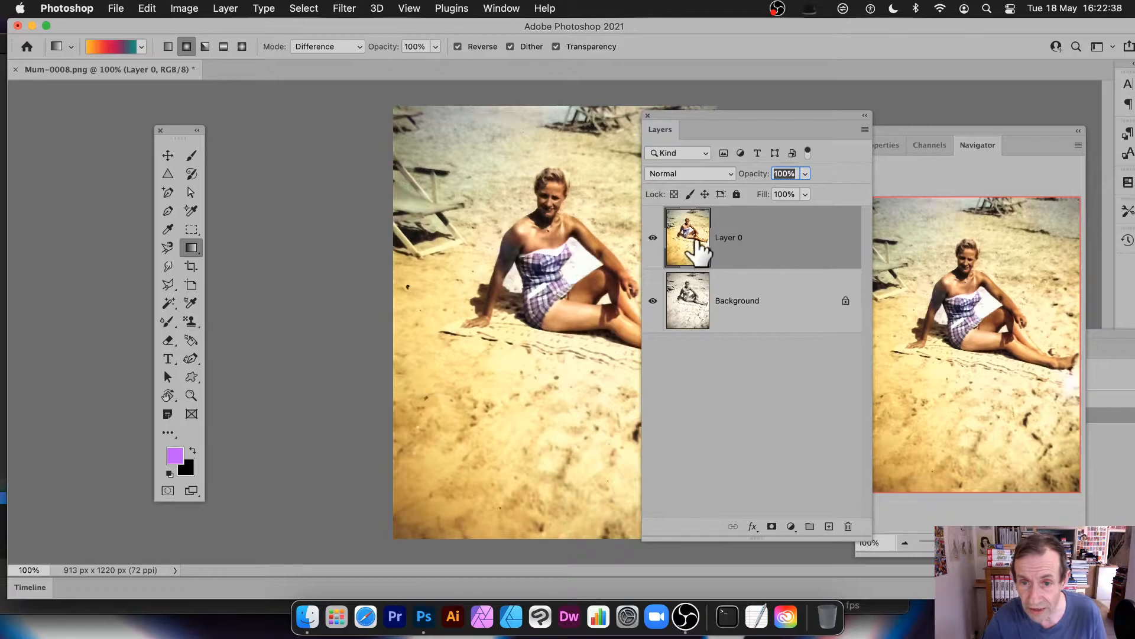
left_click(653, 301)
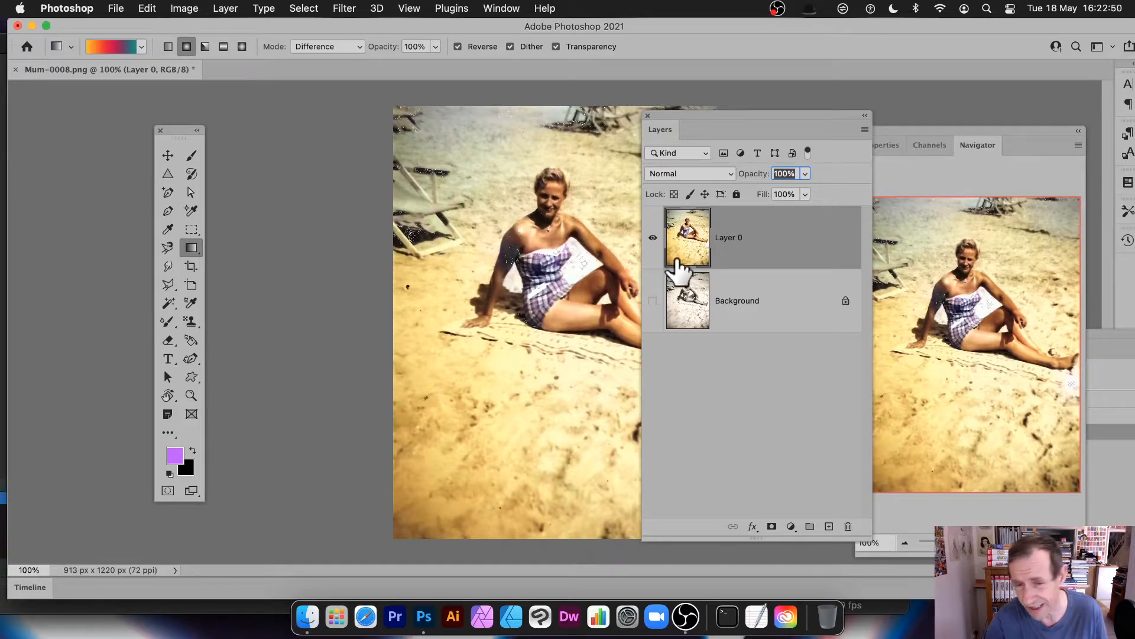
left_click(653, 300)
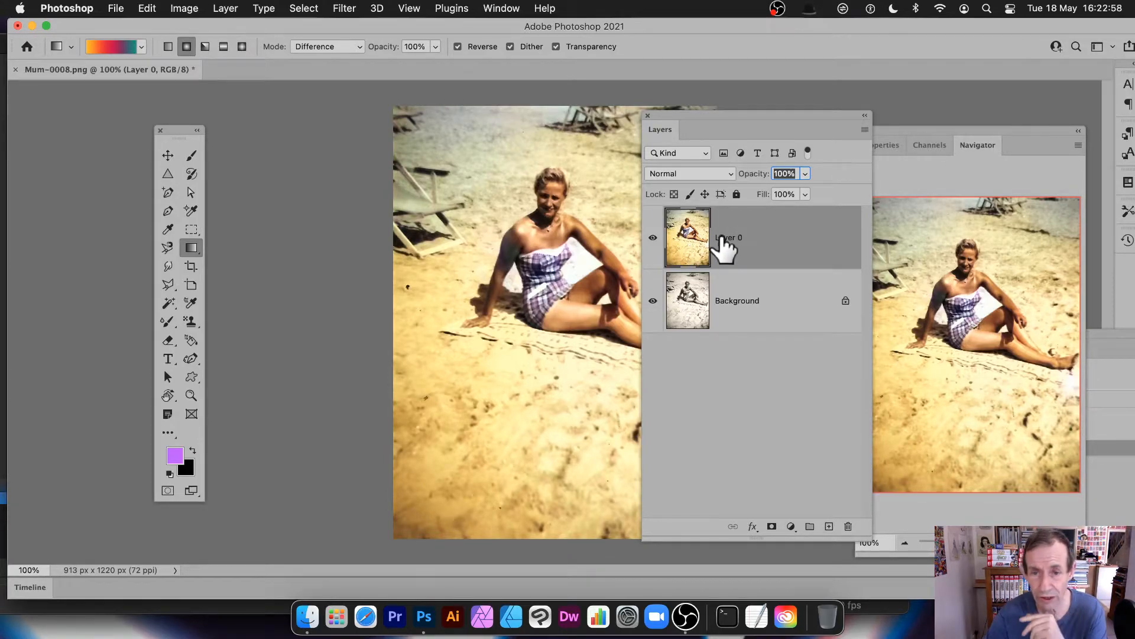
Try the Color Burn blend mode with varied opacity on Layer 0, and return the layer to Normal
left_click(677, 173)
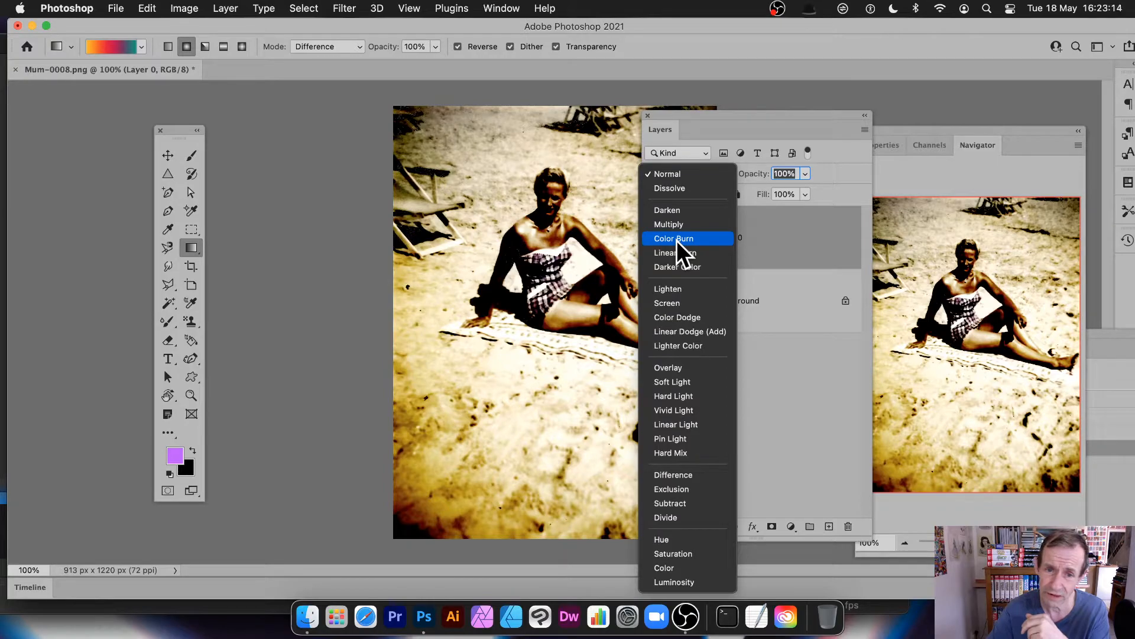
left_click(677, 240)
left_click(805, 174)
left_click_drag(771, 188, 800, 190)
left_click(846, 168)
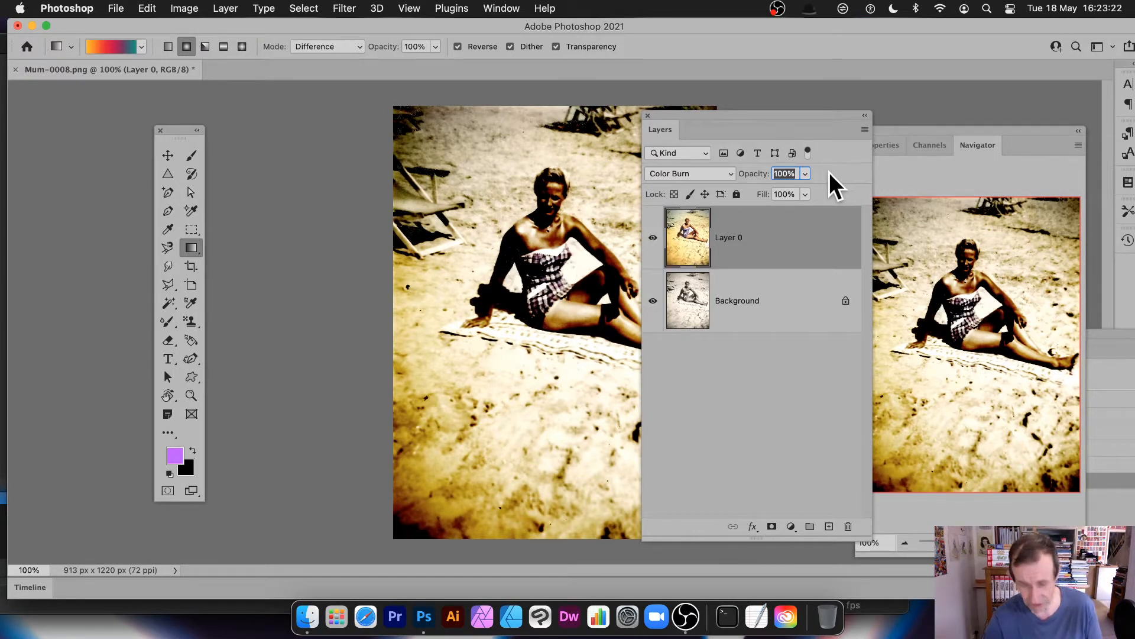
key("super+z")
key("super+z")
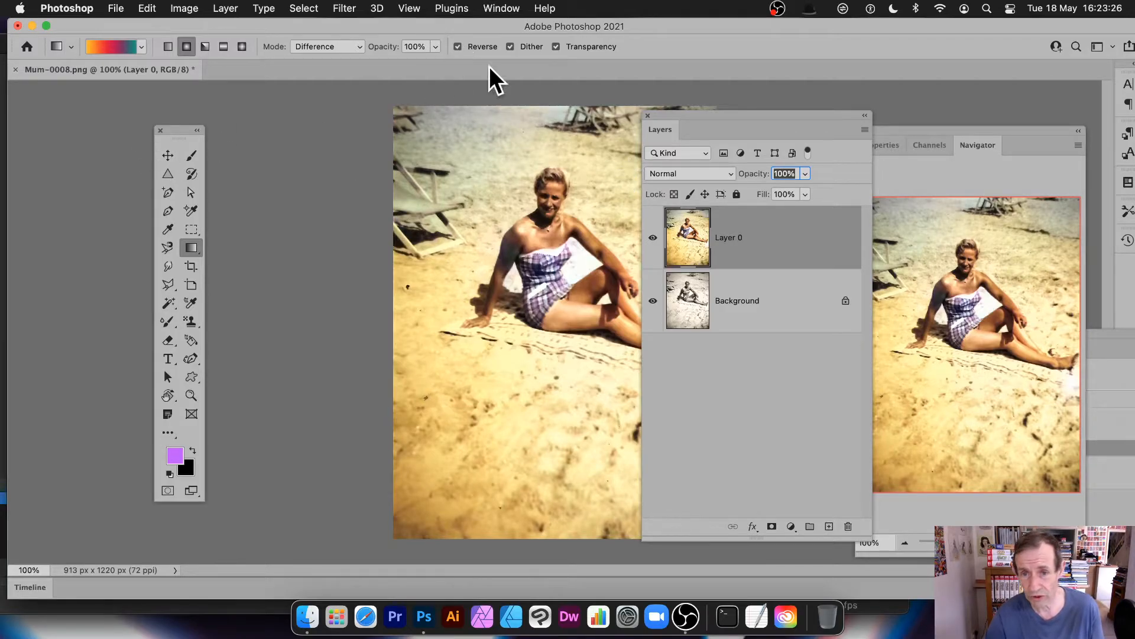
Apply a Gaussian Blur with a radius of about 8.7 pixels to Layer 0 and set its blend mode to Linear Burn
left_click(346, 9)
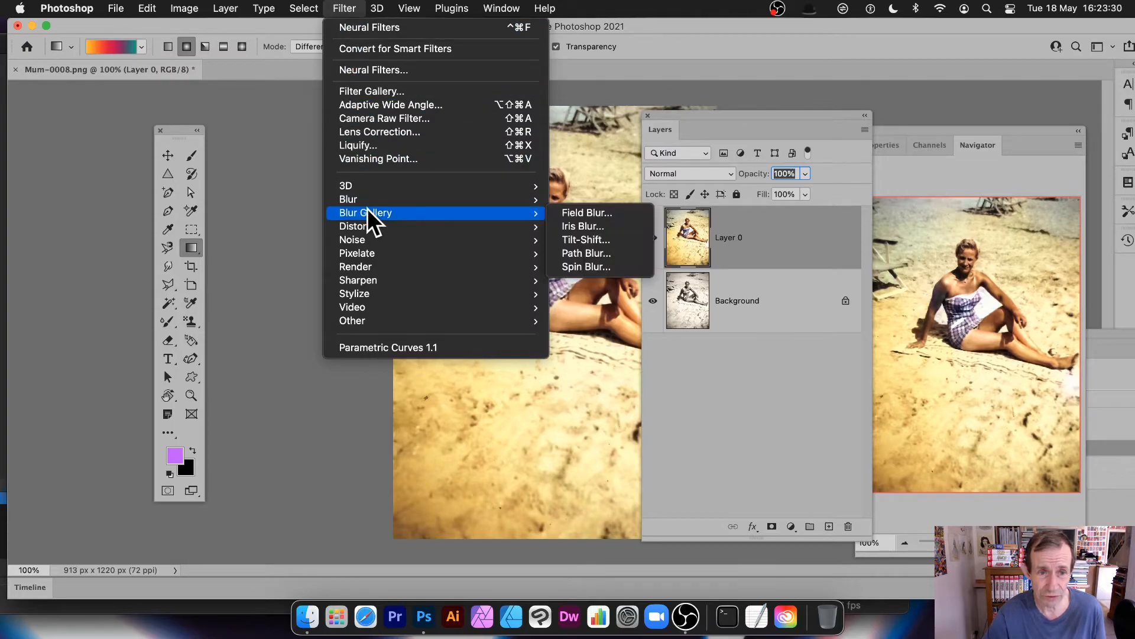
mouse_move(377, 201)
left_click(588, 253)
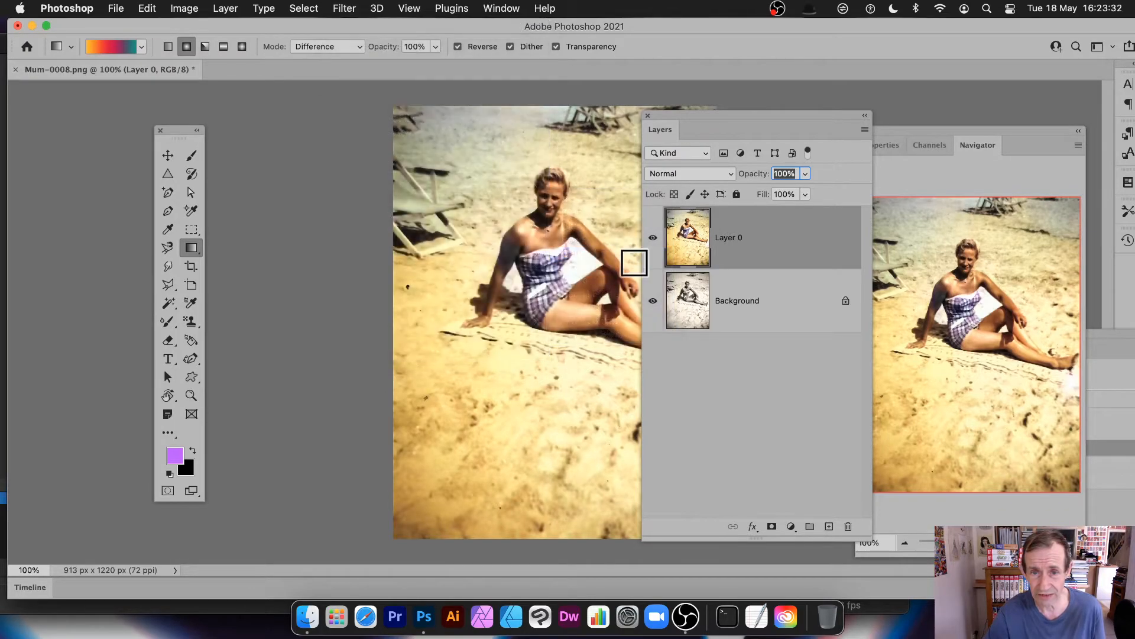
left_click_drag(535, 155, 705, 193)
mouse_move(701, 382)
left_mouse_down()
mouse_move(663, 382)
mouse_move(684, 380)
left_mouse_up()
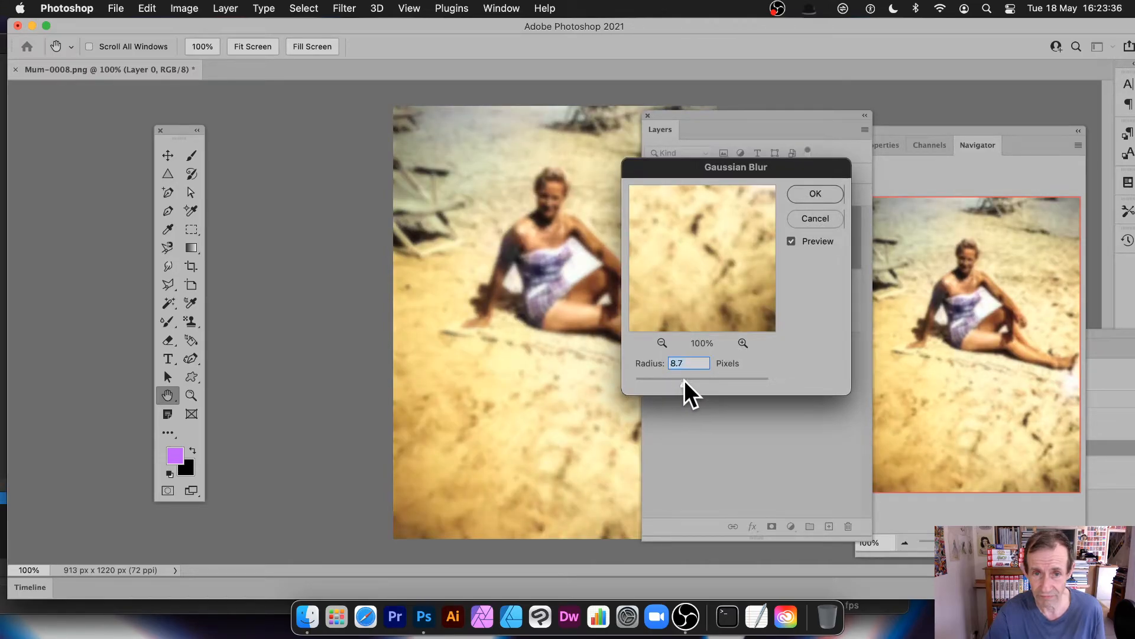
left_click(796, 195)
key("g")
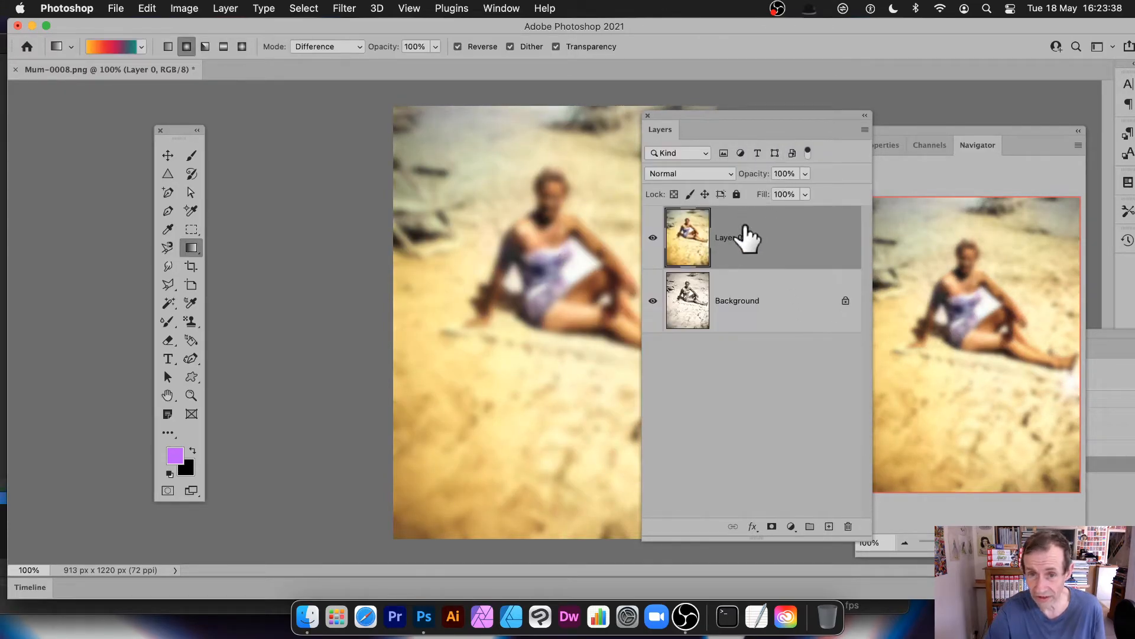
left_click(662, 171)
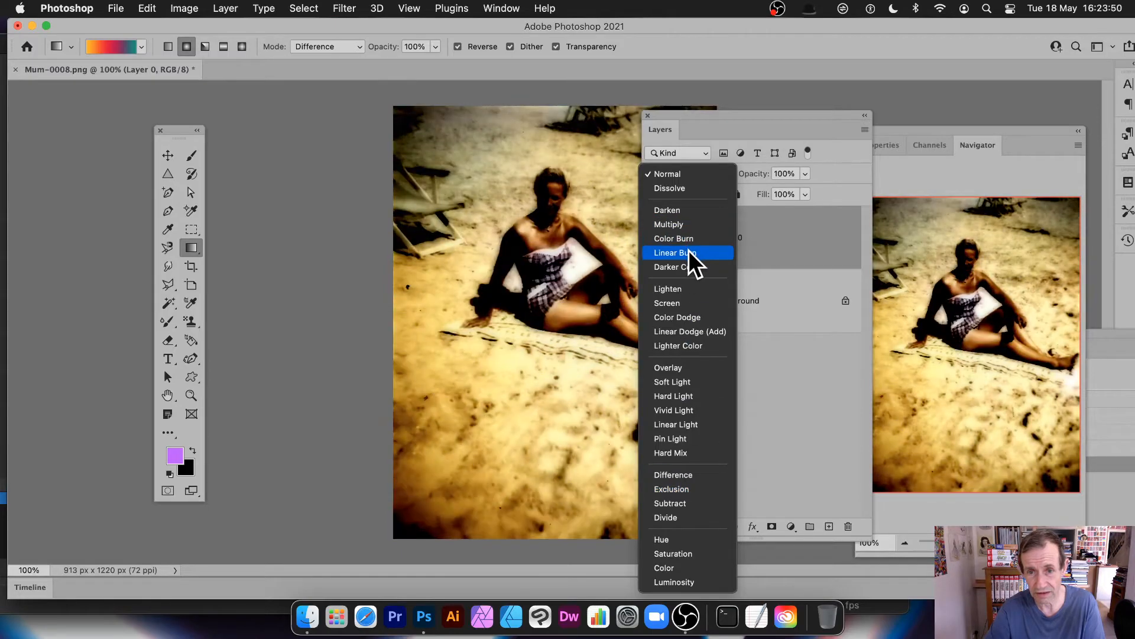
left_click(687, 252)
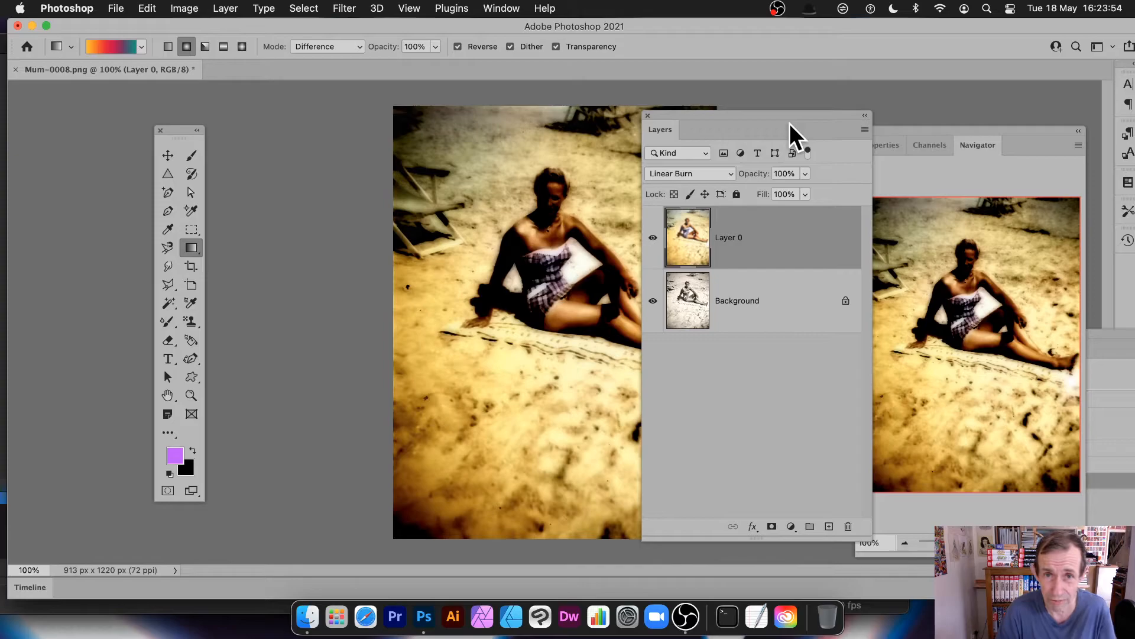
Undo the Linear Burn blend, the Gaussian Blur and the colorizing to return to the original black-and-white photo
key("super+z")
key("super+z")
key("super+z")
key("super+z")
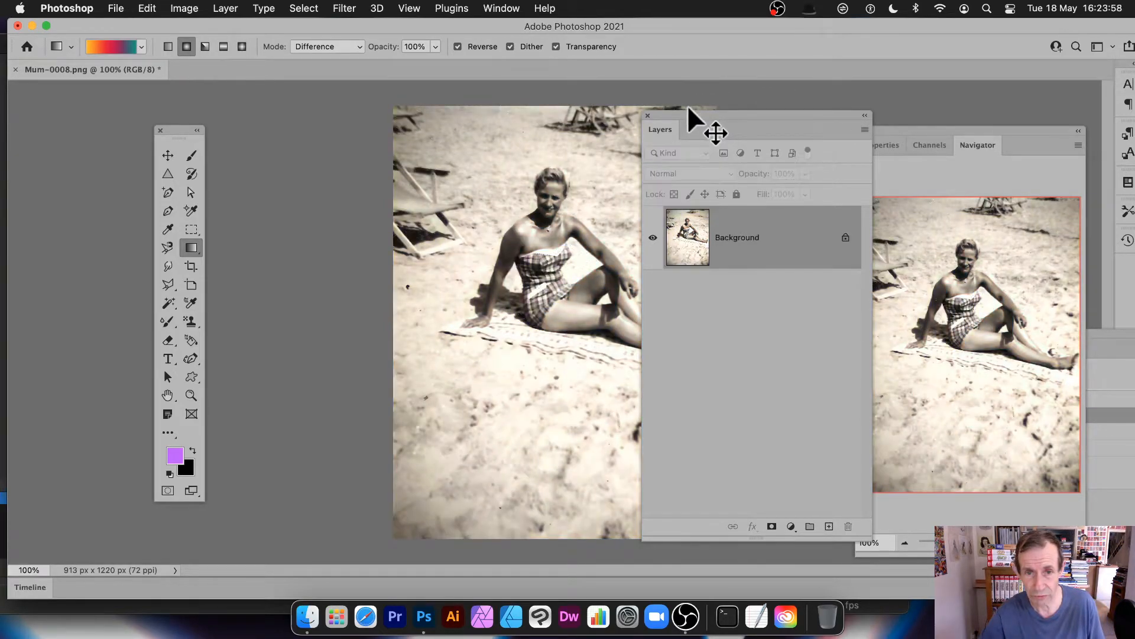
Move the Layers panel away from the woman and select her with Select Subject
left_click_drag(704, 123, 763, 119)
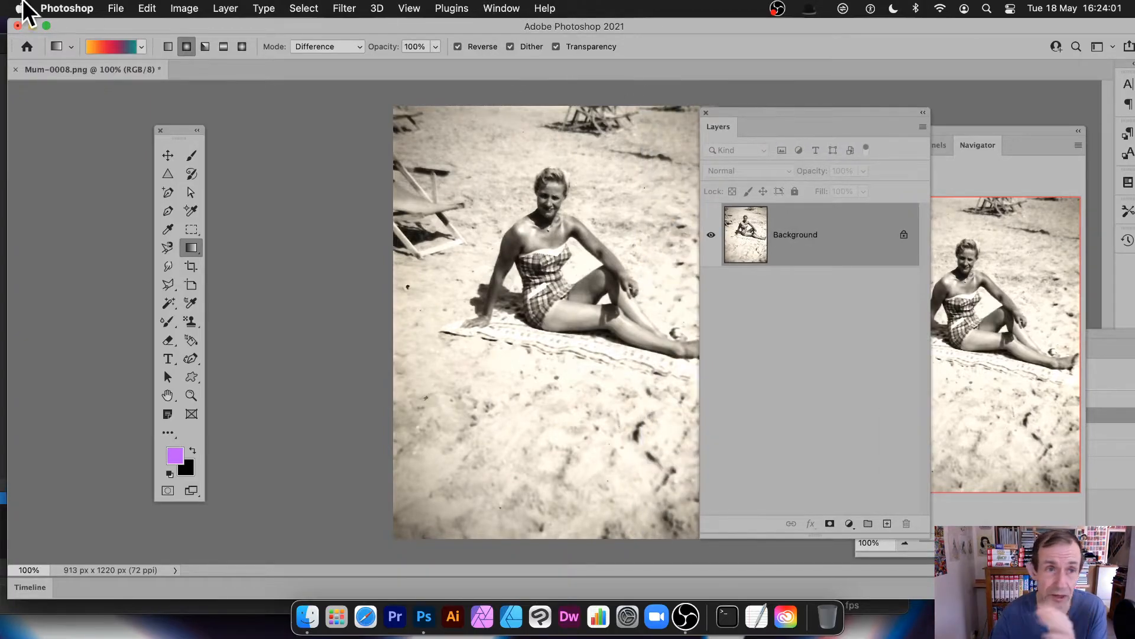
left_click(293, 7)
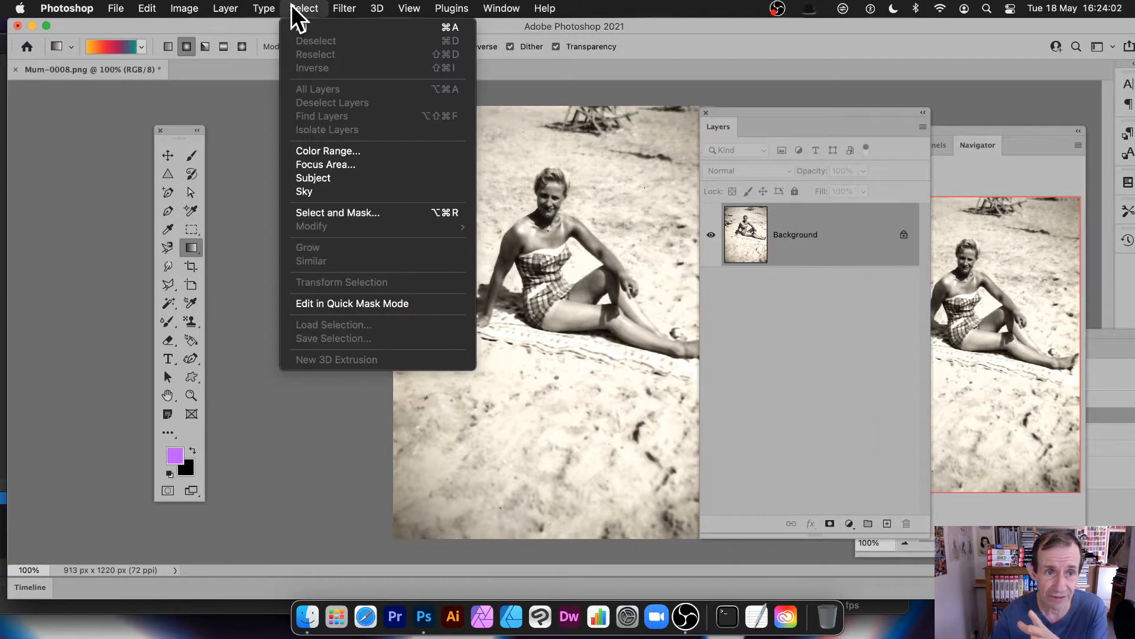
left_click(354, 179)
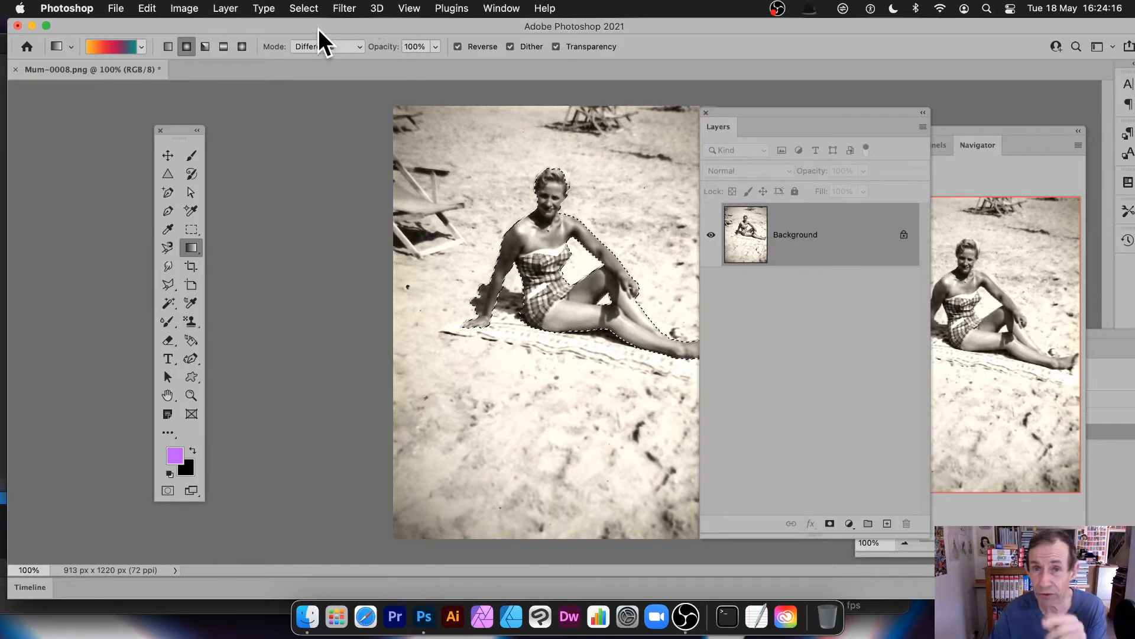
Colorize only the selected woman onto a new layer with the Colorize neural filter, and clear the selection
left_click(342, 6)
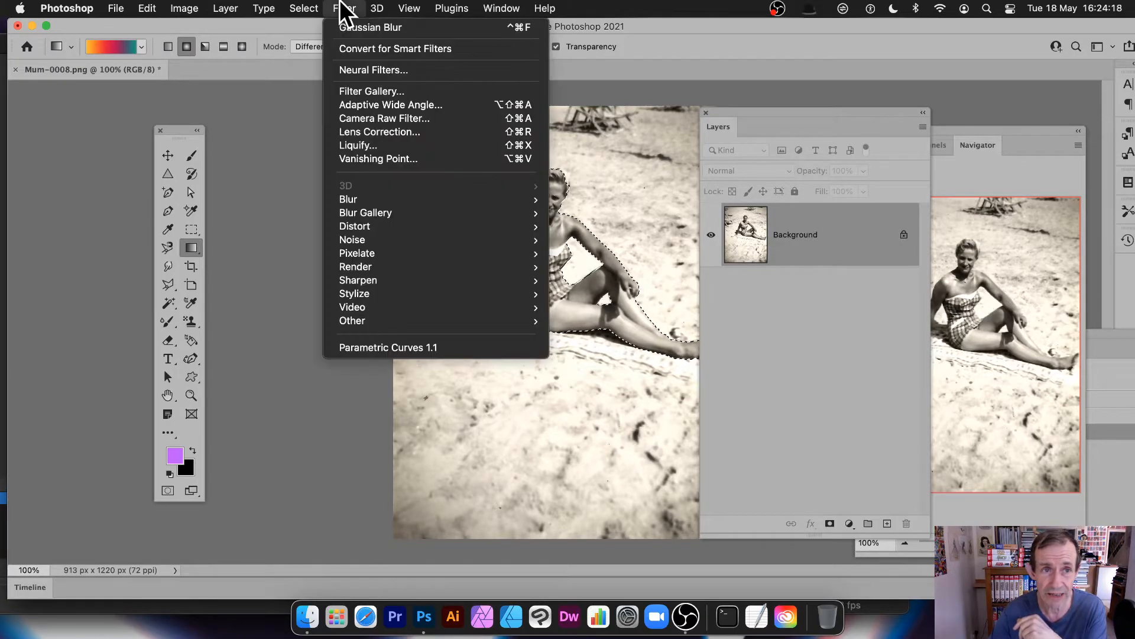
left_click(379, 70)
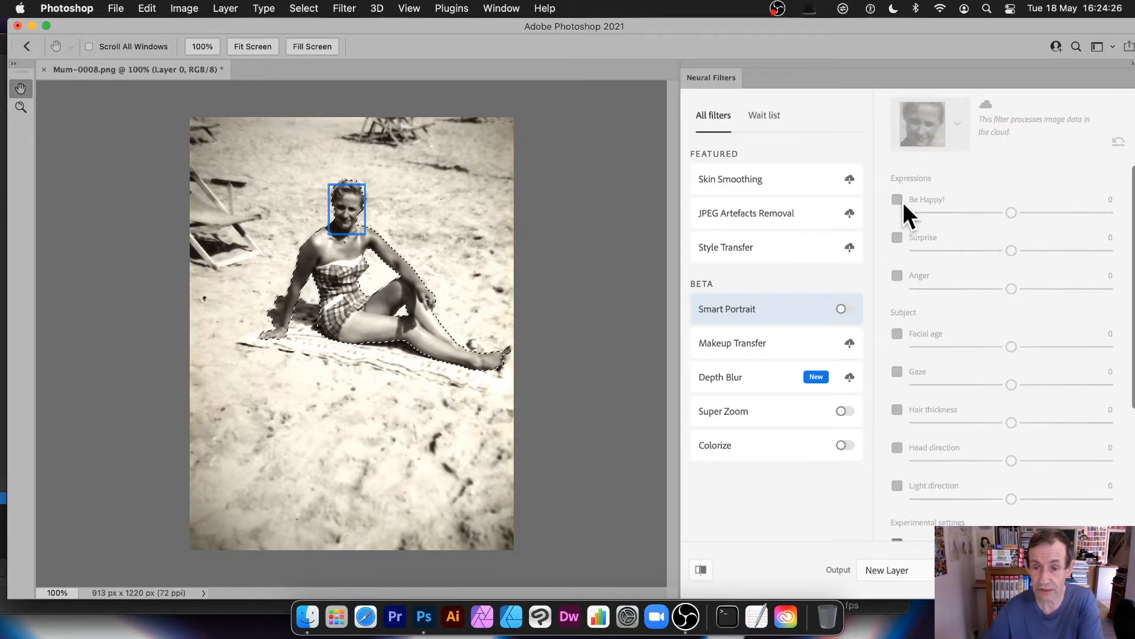
left_click(847, 449)
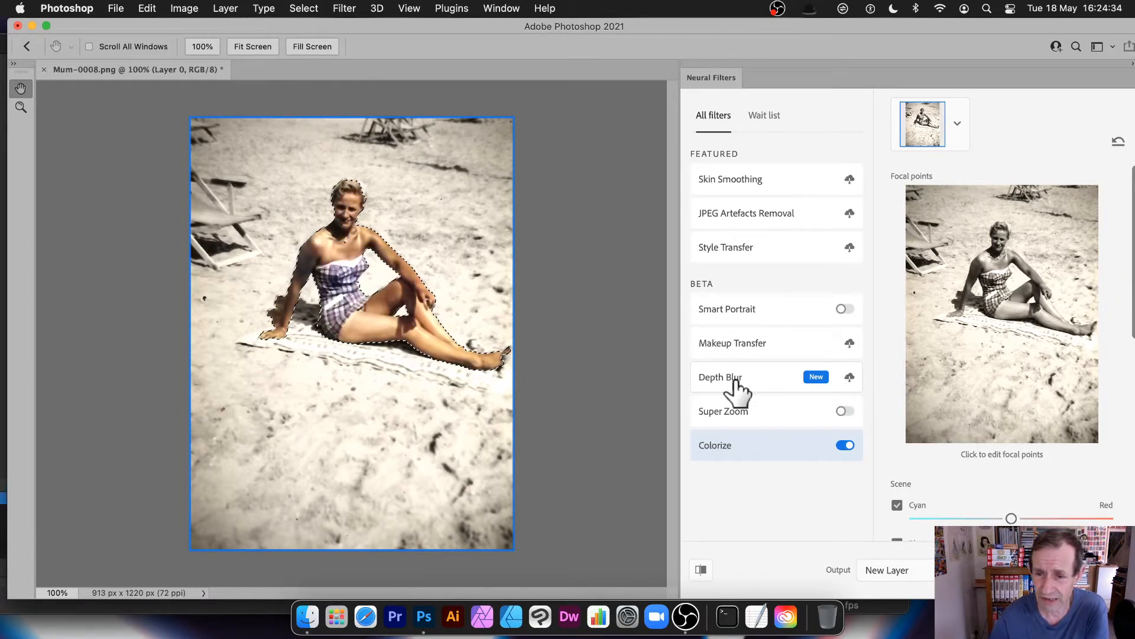
left_click(735, 378)
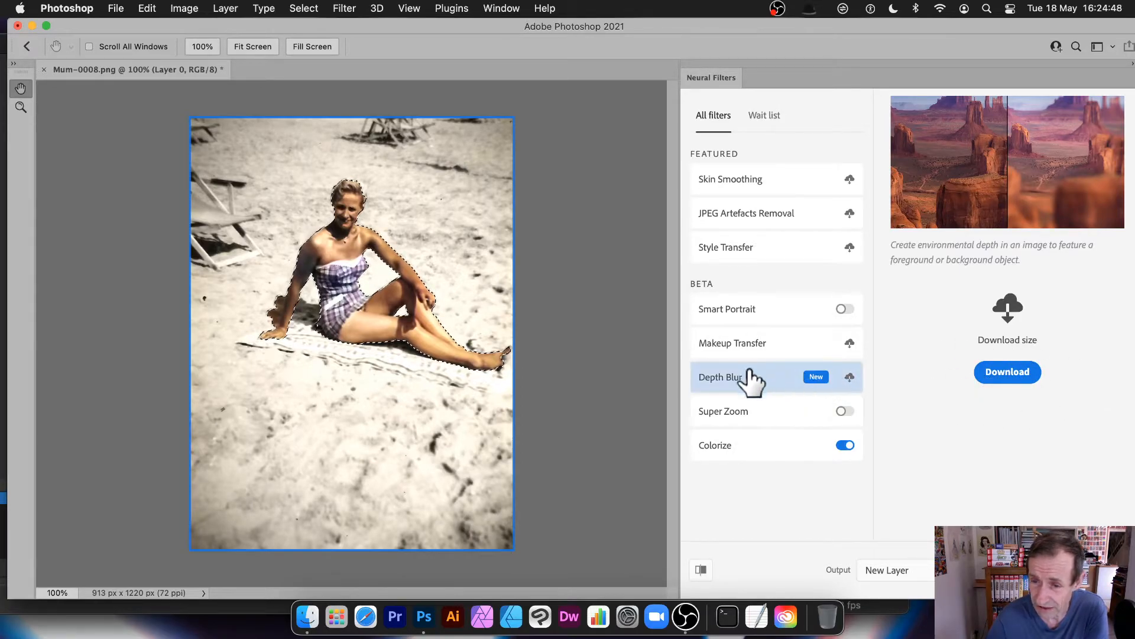
left_click(752, 450)
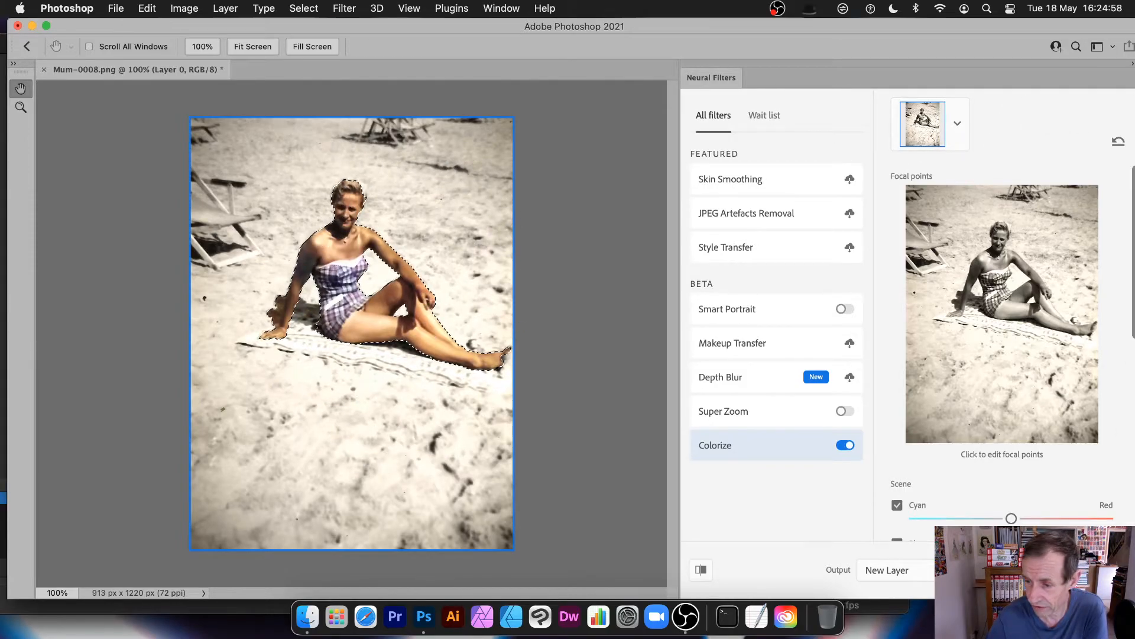
left_click(1104, 570)
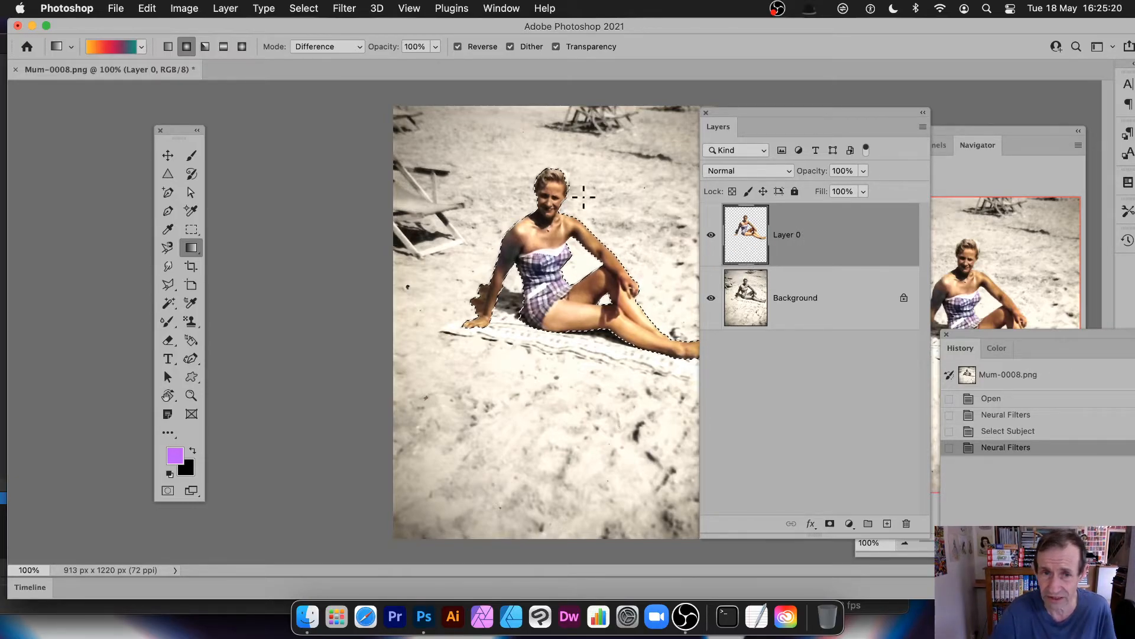
left_click(303, 7)
left_click(310, 41)
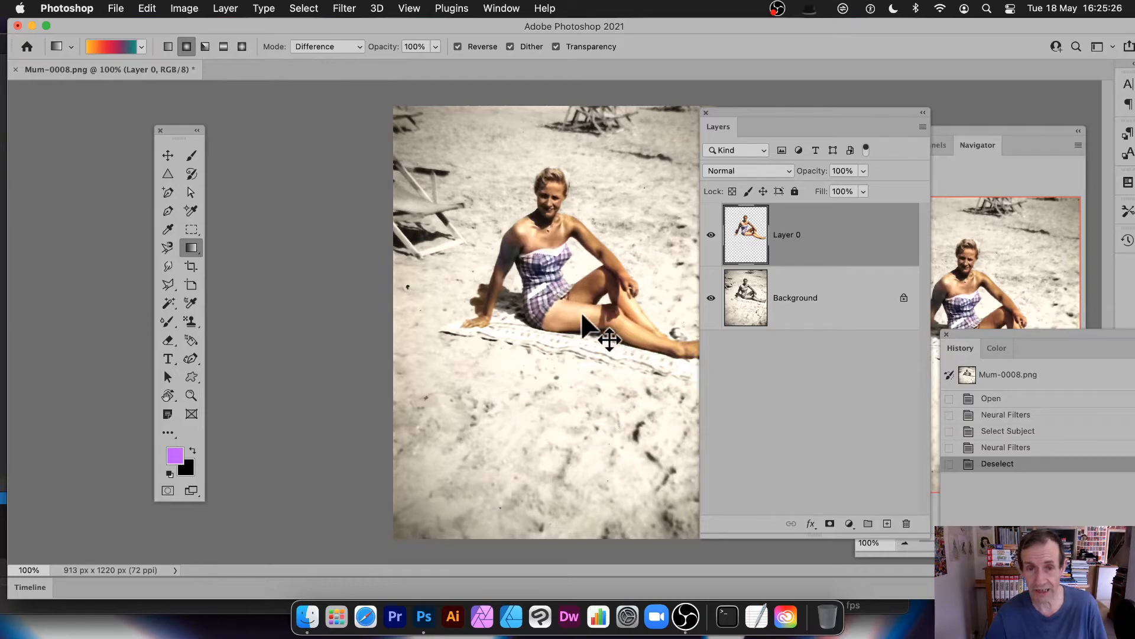
Undo the deselection, the colorizing and the subject selection to return to the black-and-white photo
key("super+z")
key("super+z")
key("super+z")
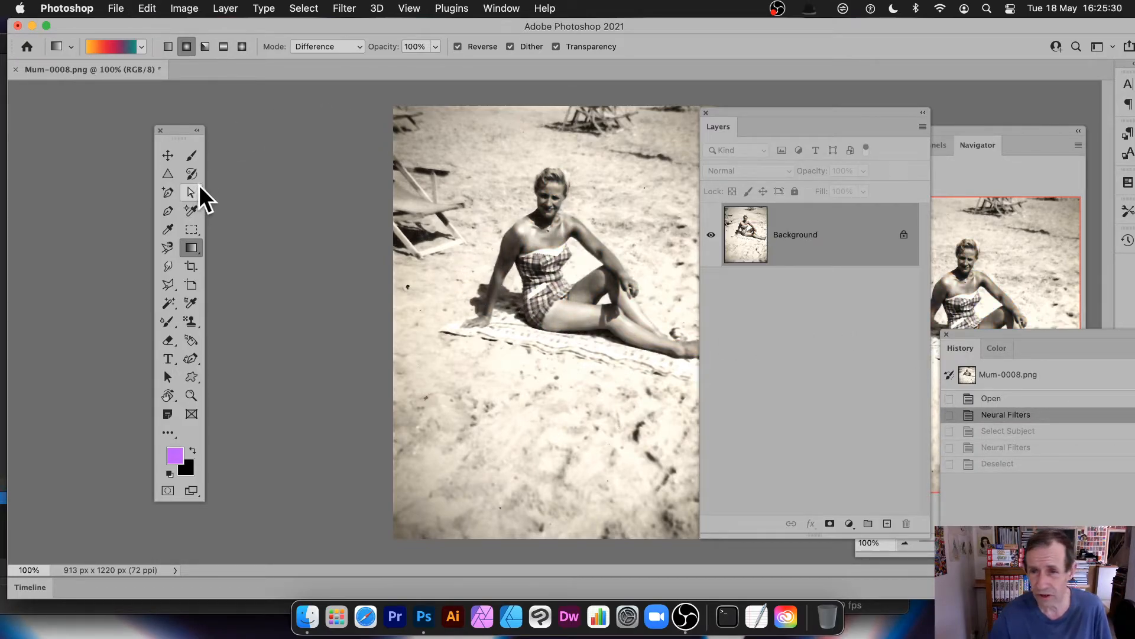
Show the image's channels and reposition the Layers panel beside them
left_click_drag(871, 111, 660, 116)
left_click(921, 147)
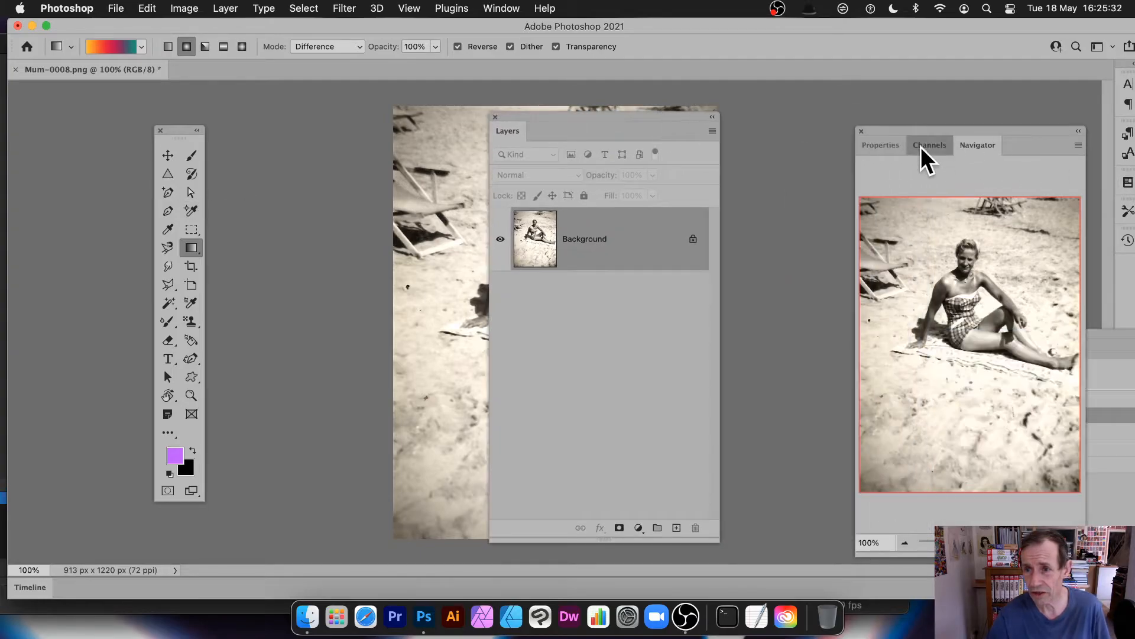
left_click_drag(537, 116, 723, 201)
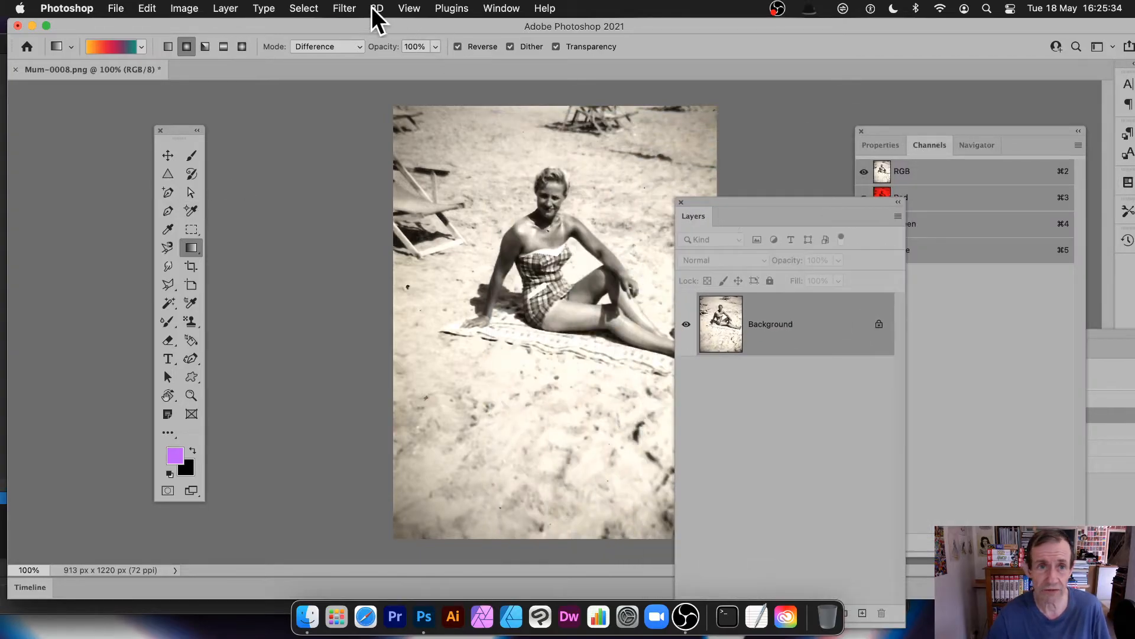
Isolate the Red channel and check whether Neural Filters can be applied to it alone
left_click(344, 8)
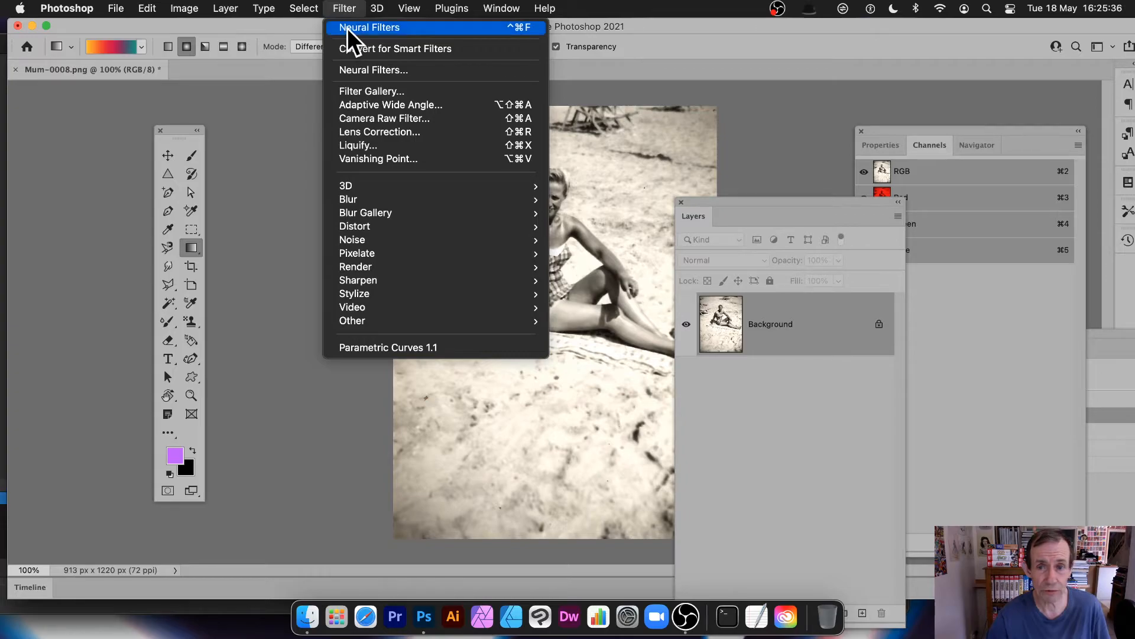
left_click(992, 208)
left_click(992, 208)
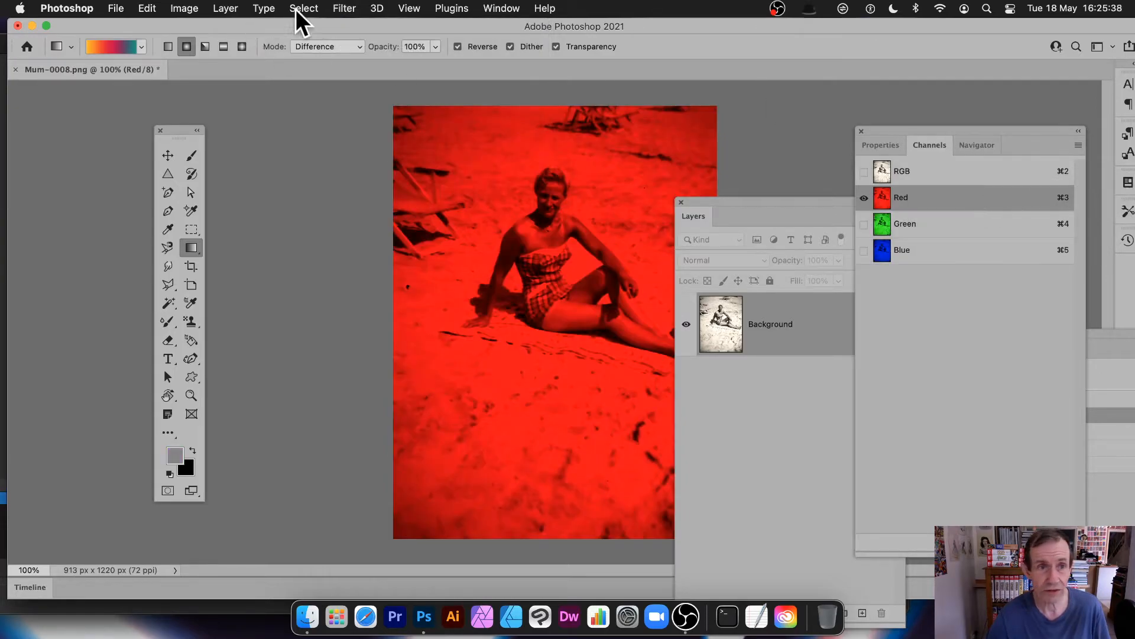
left_click(344, 8)
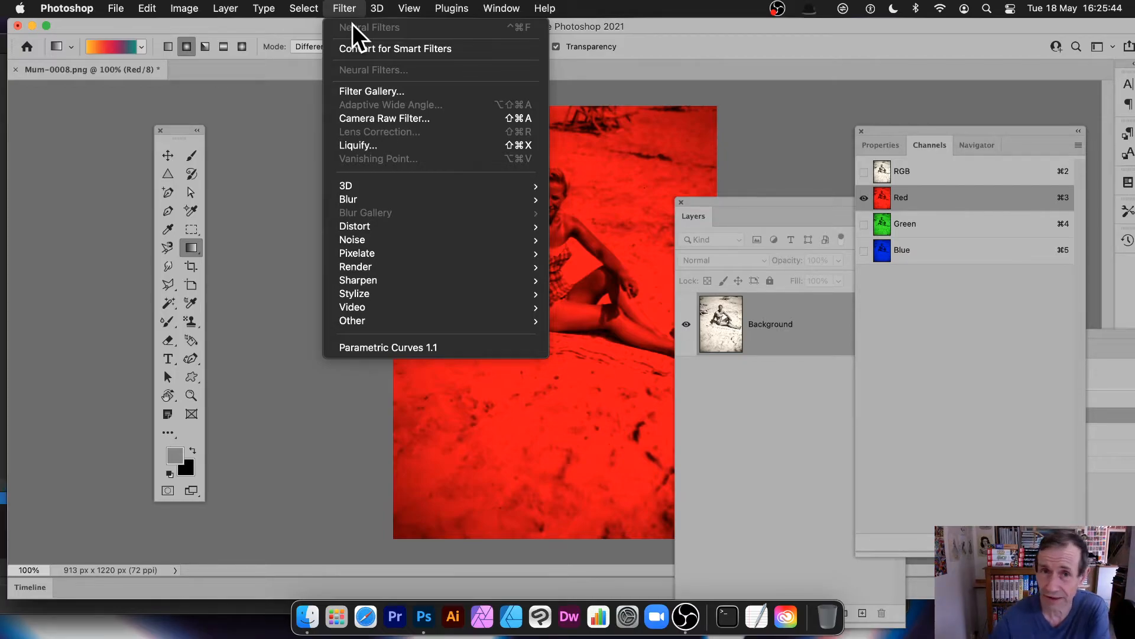
left_click(824, 112)
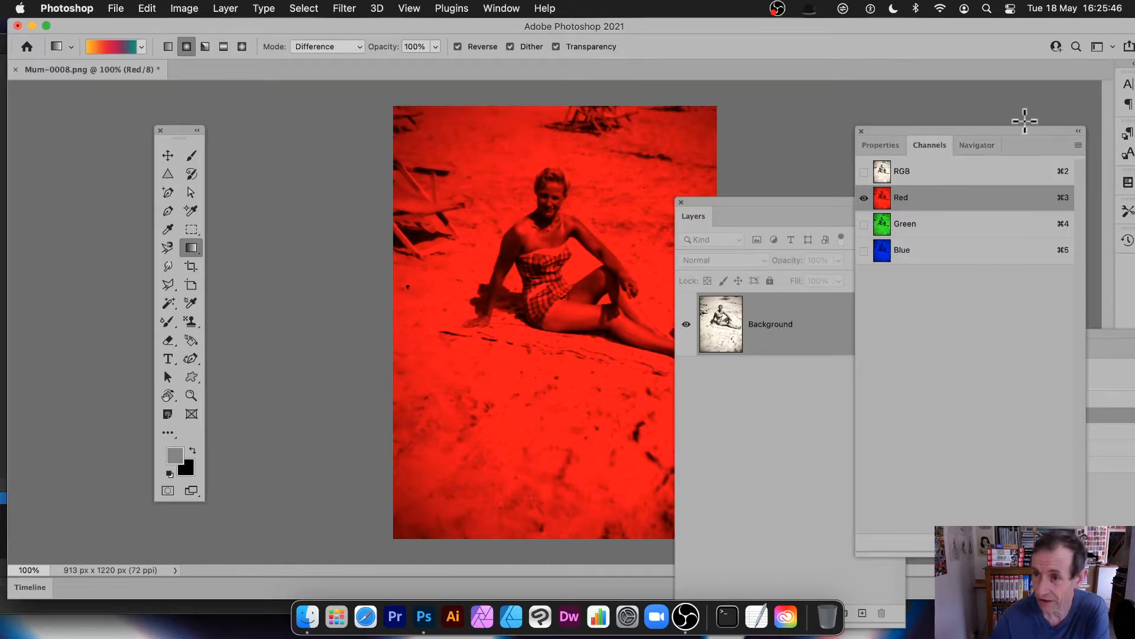
Look over the available channel commands, reactivate the RGB composite, and move the Channels panel clear of the Layers panel
left_click_drag(1018, 131, 888, 124)
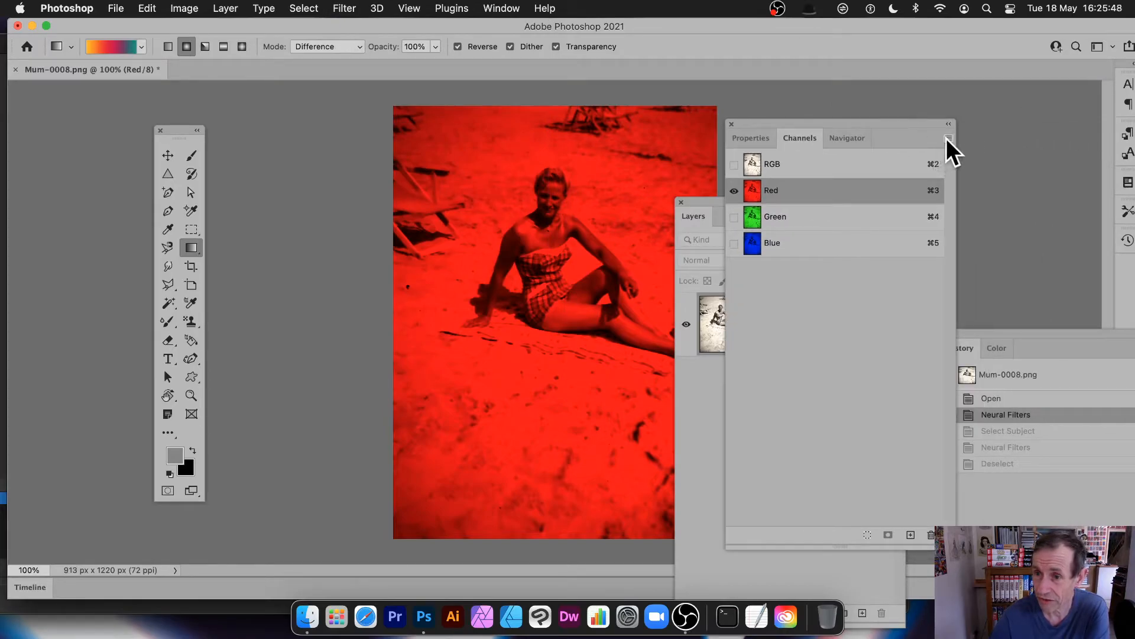
left_click(948, 139)
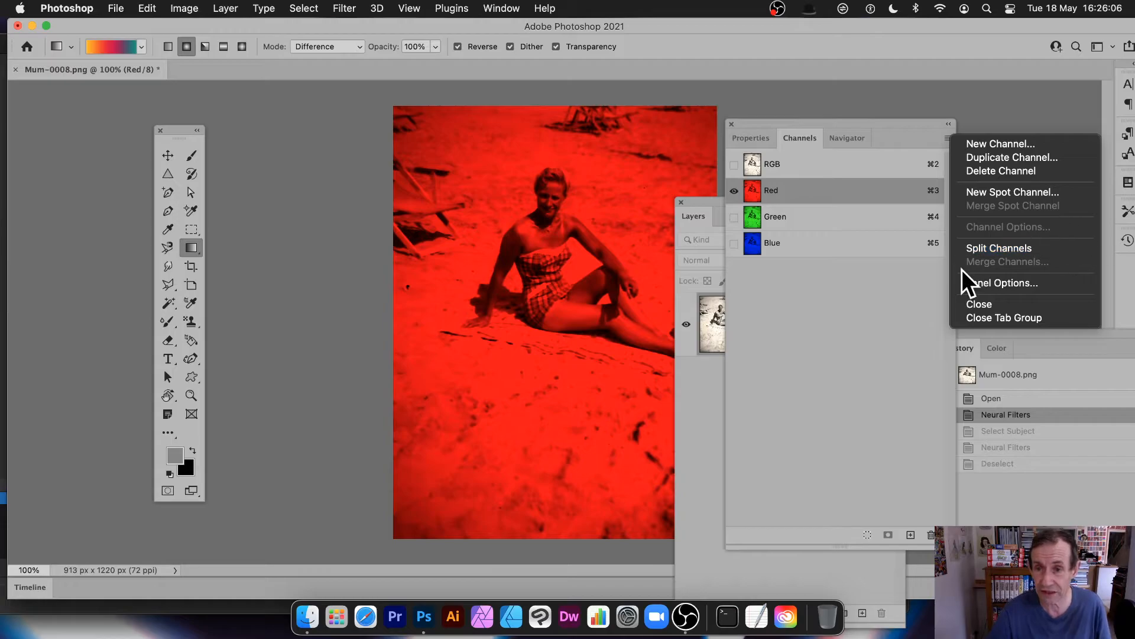
left_click(782, 169)
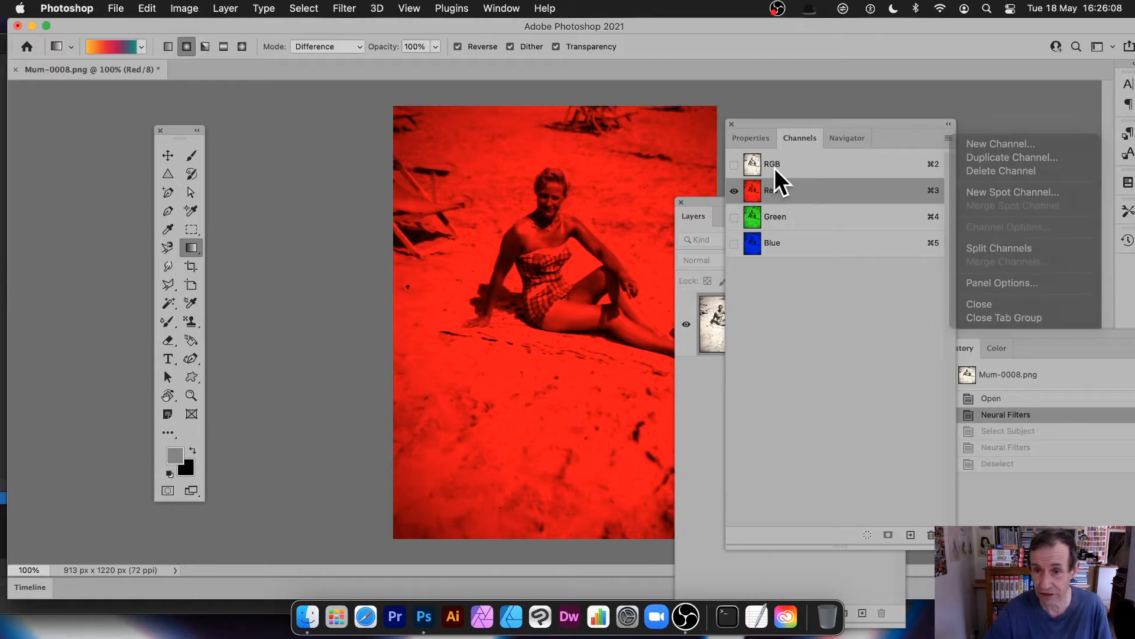
left_click(776, 168)
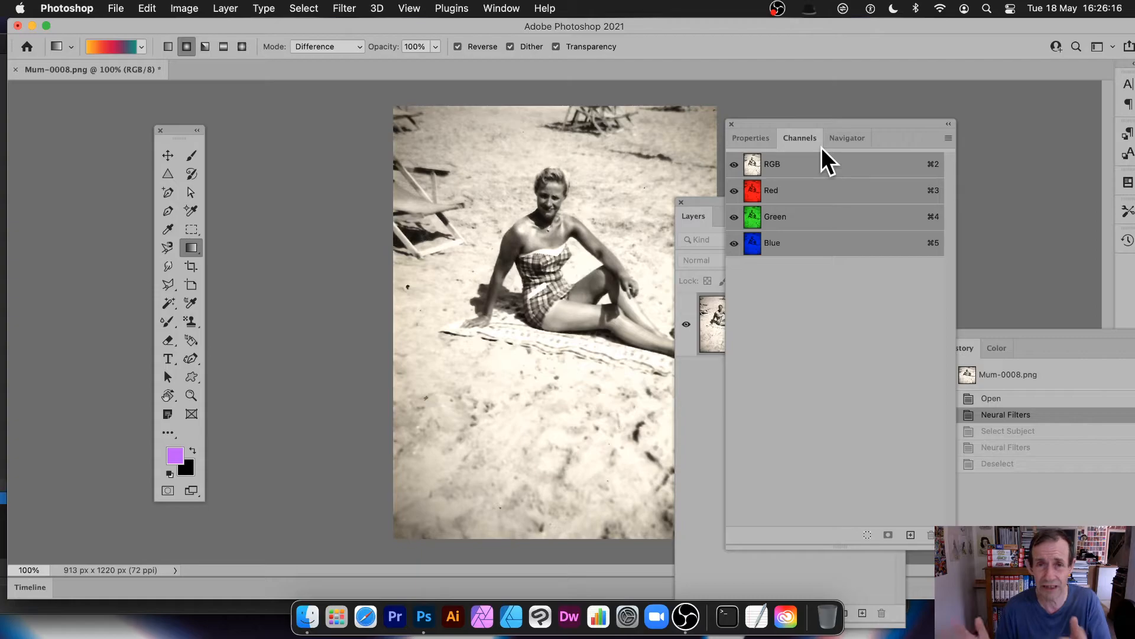
left_click_drag(857, 123, 1034, 111)
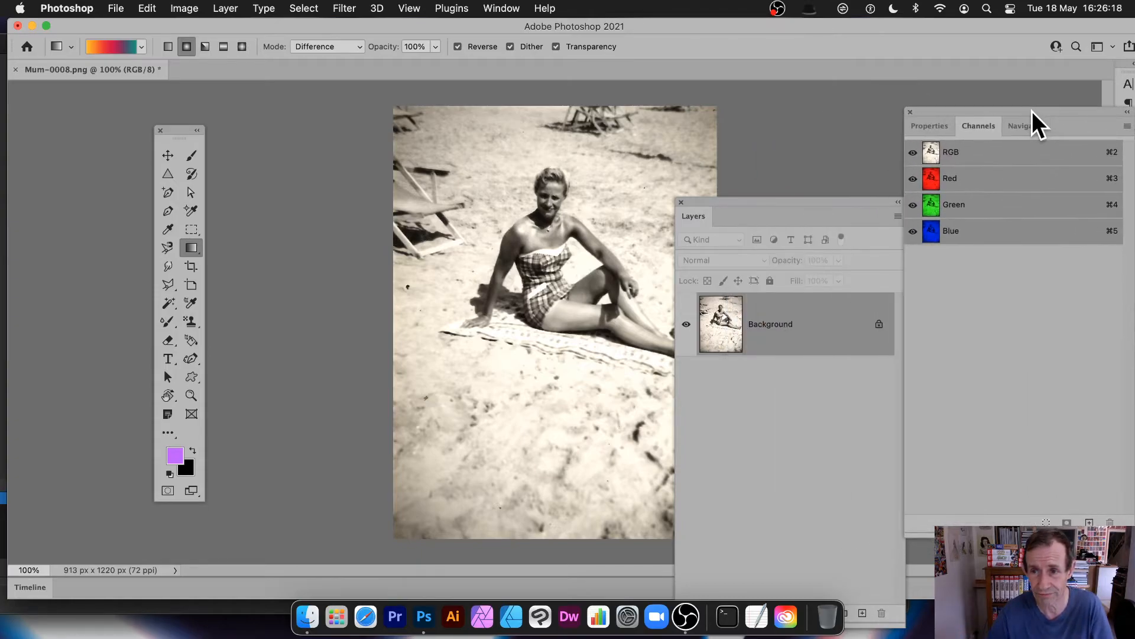
Try a full-height rectangular marquee over roughly the left third of the photo, and deselect it
left_click(191, 229)
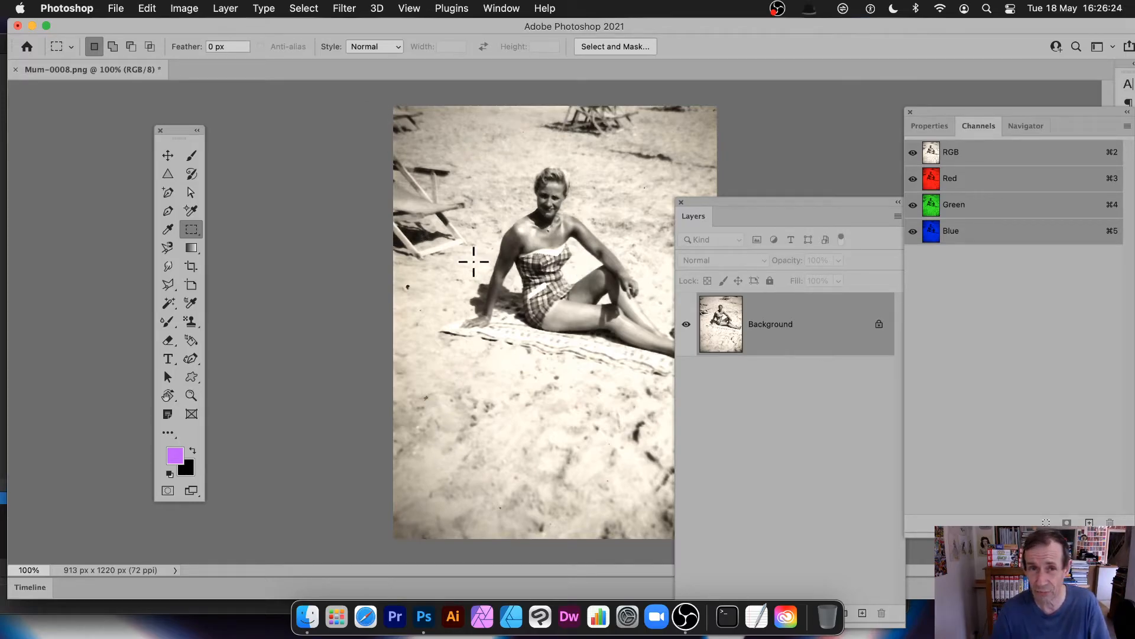
left_click_drag(381, 94, 504, 538)
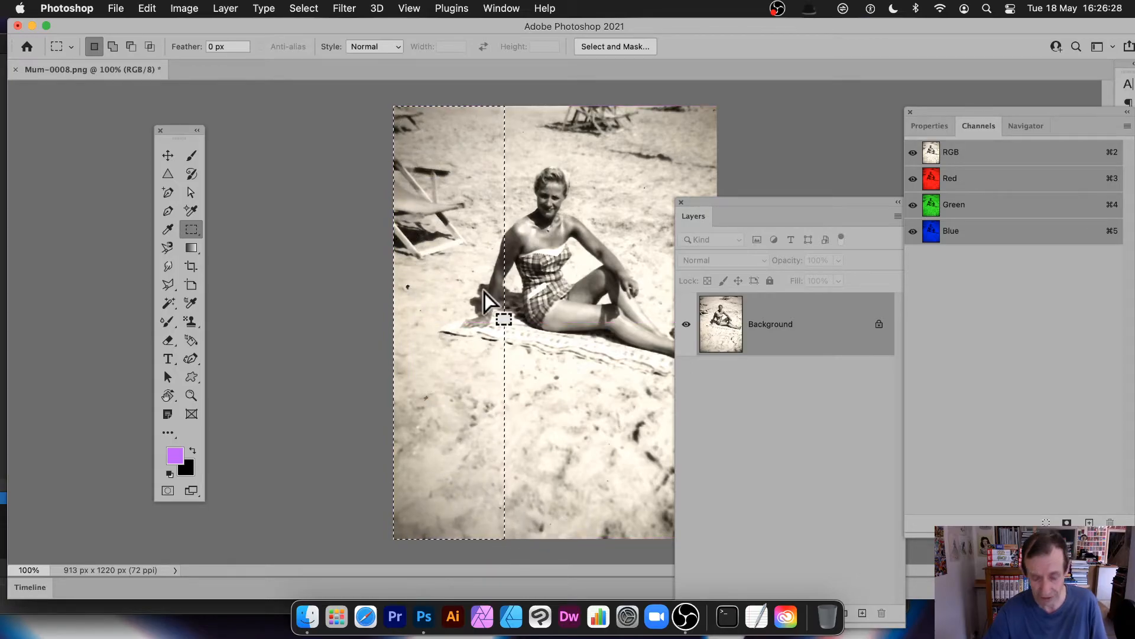
key("super+d")
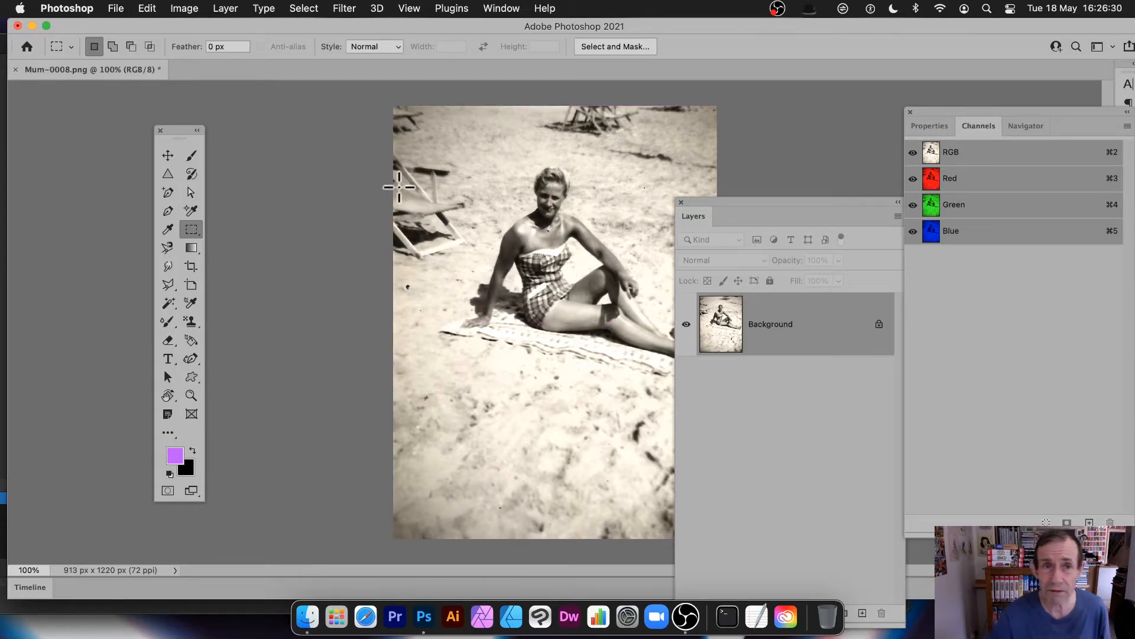
Reapply the last Neural Filters colorizing to the whole photo
left_click(485, 5)
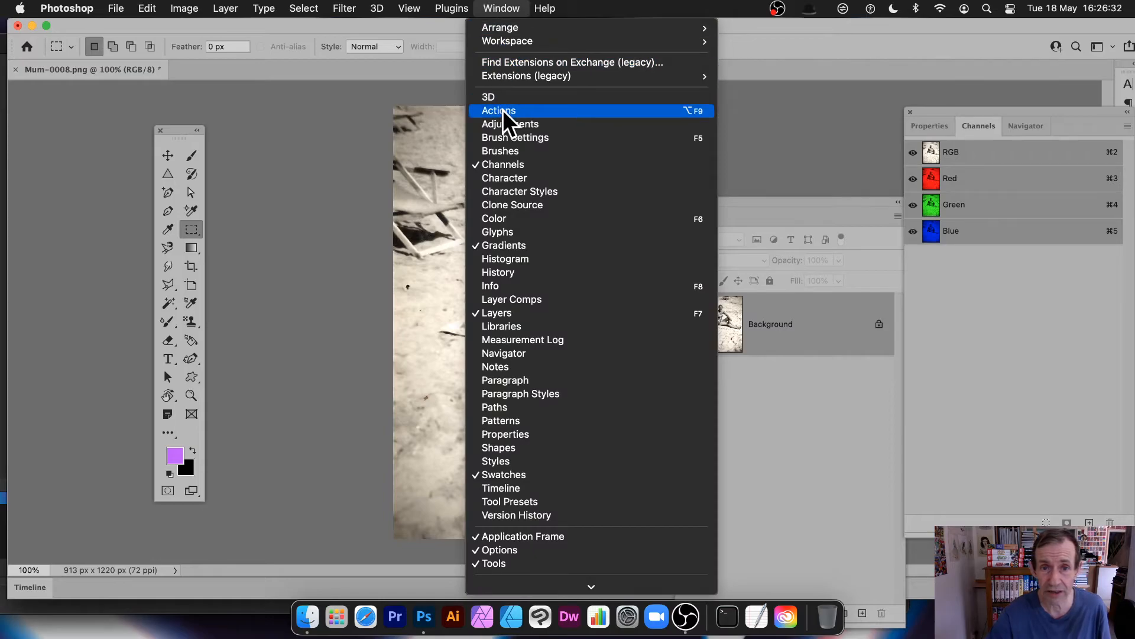
left_click(402, 114)
left_click(335, 8)
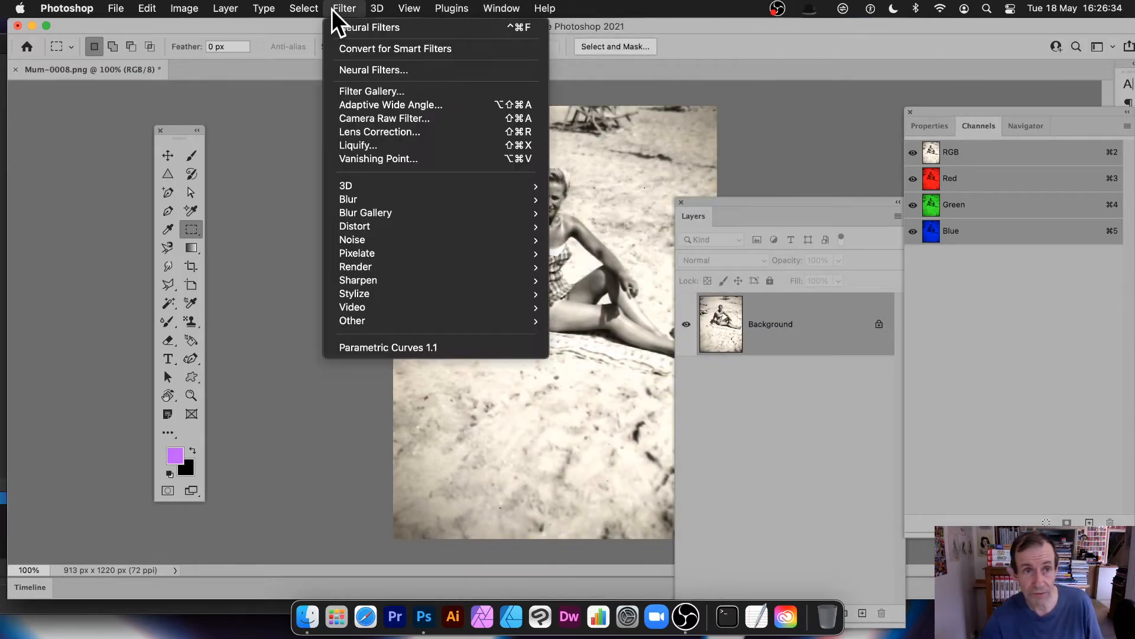
left_click(339, 25)
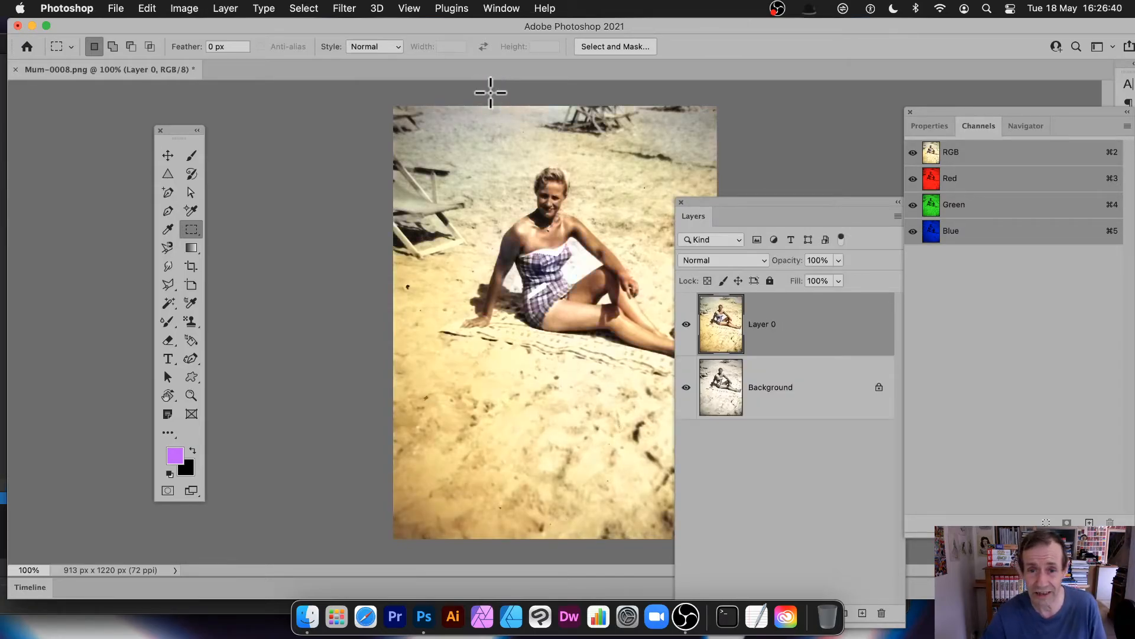
Shift Layer 0's hue to -35 with a Hue/Saturation adjustment, and undo it
left_click(183, 9)
mouse_move(207, 48)
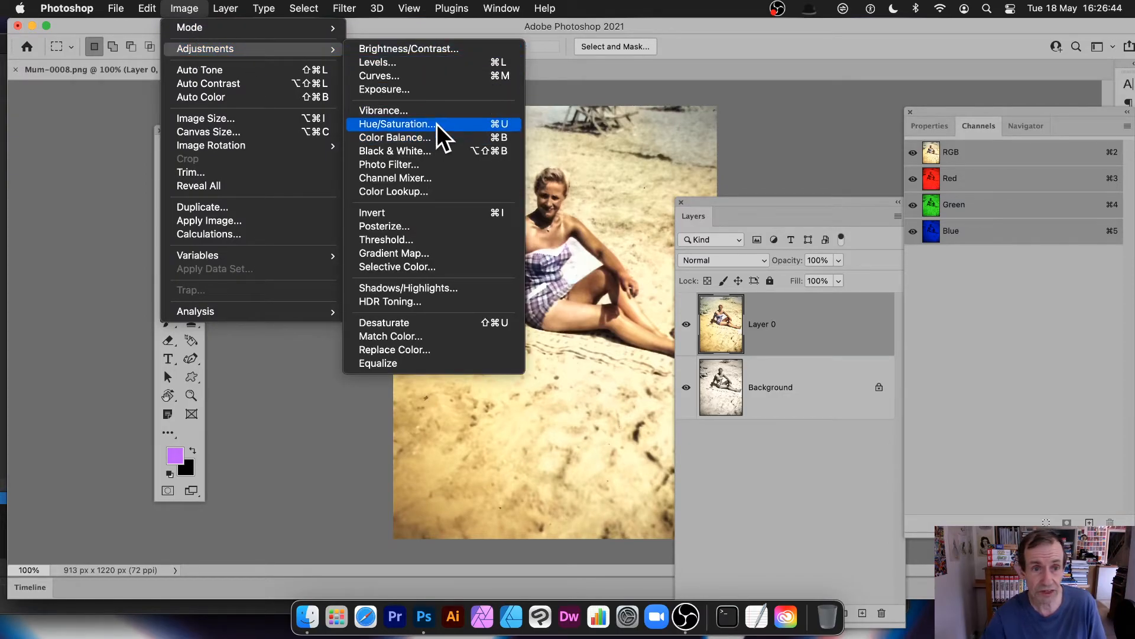
left_click(414, 119)
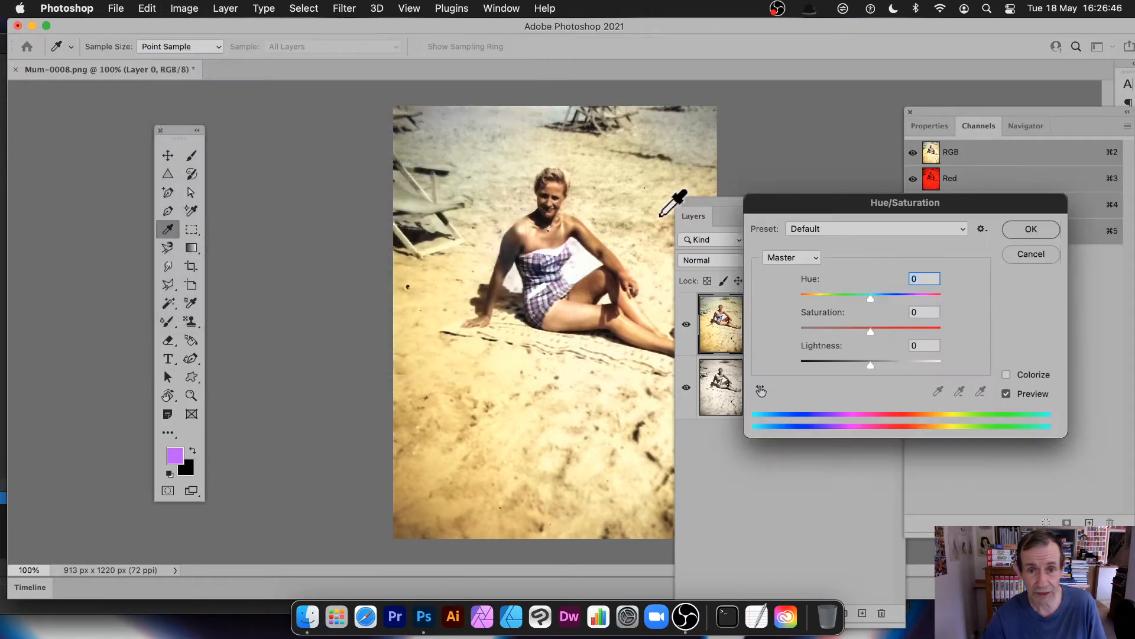
left_click_drag(858, 293, 846, 296)
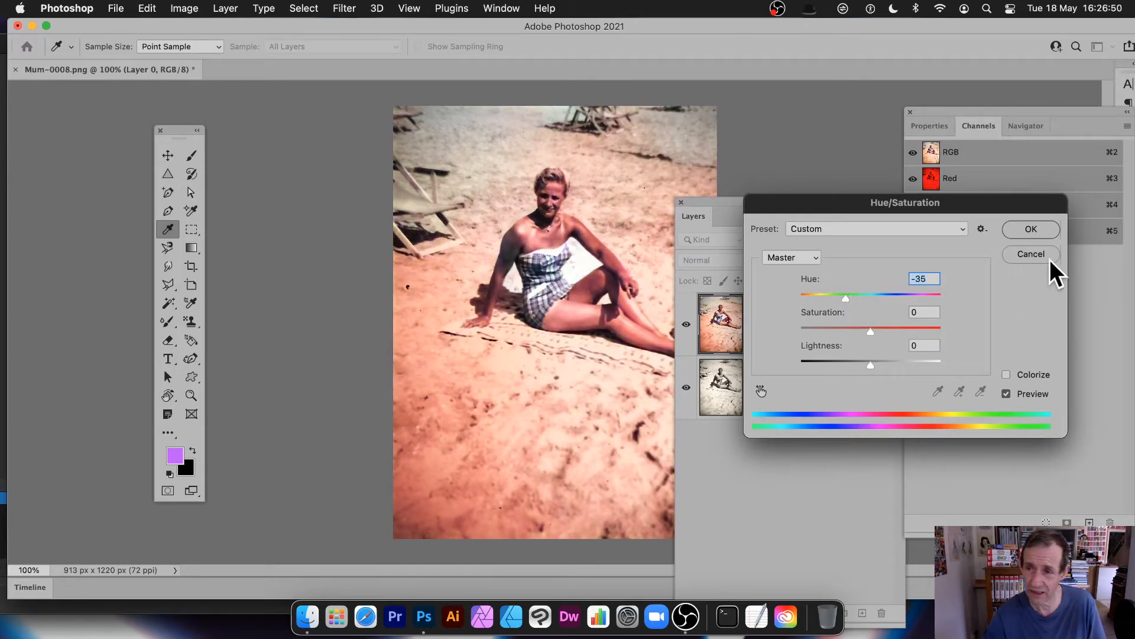
left_click(1032, 230)
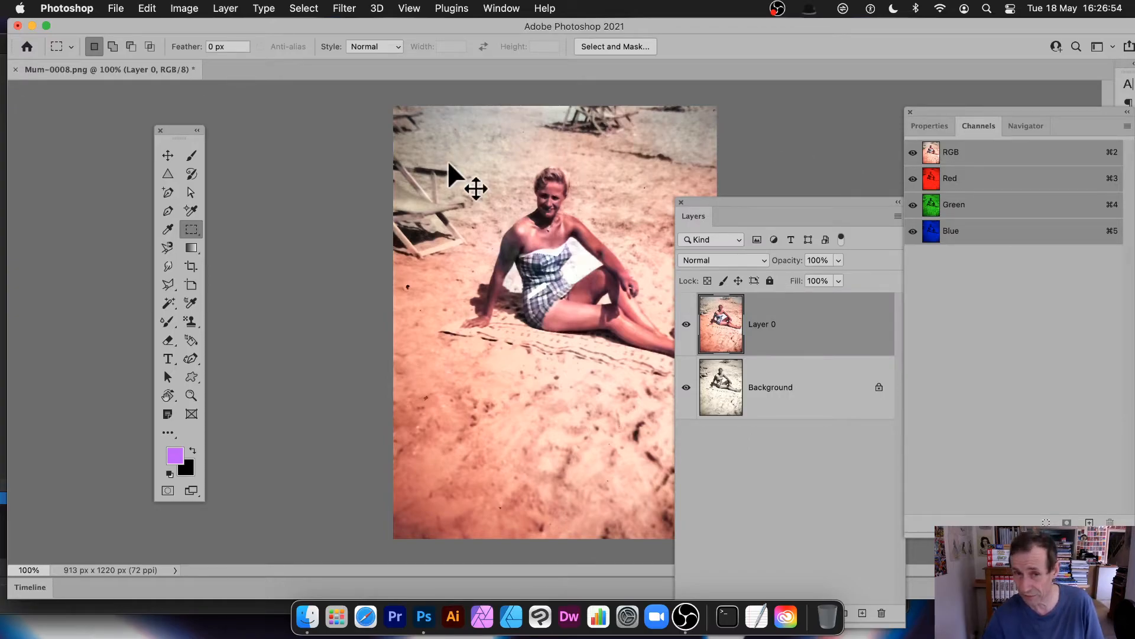
key("super+z")
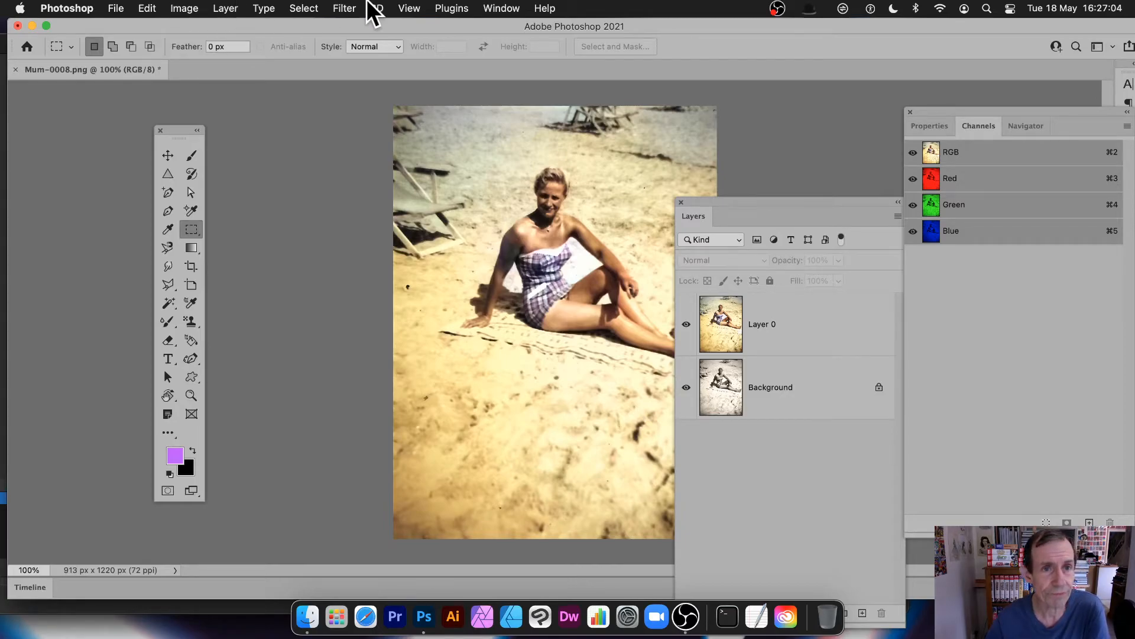
Flatten the beach photo's colorized Layer 0 and its original background into a single layer
left_click(338, 3)
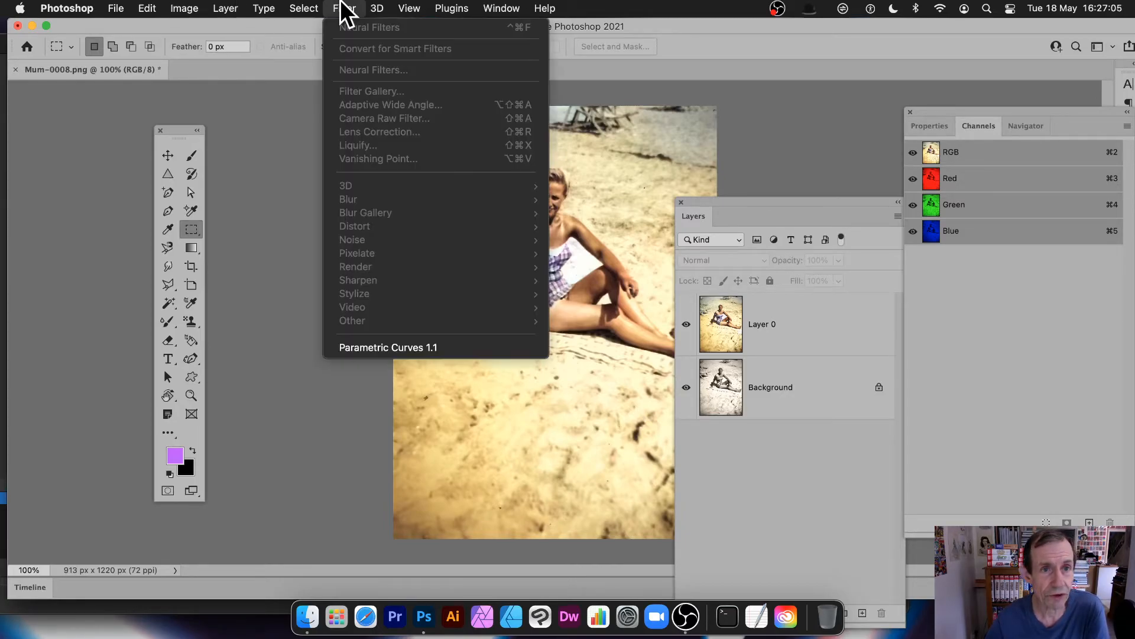
left_click(219, 211)
left_click(188, 8)
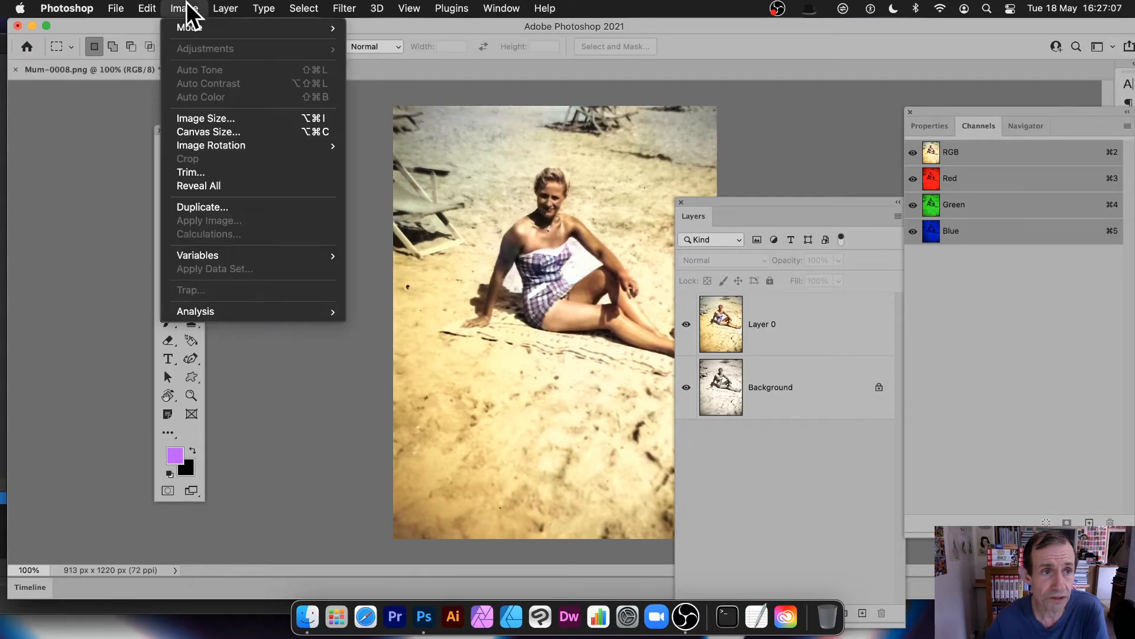
left_click(769, 325)
left_click(751, 325)
left_click(222, 8)
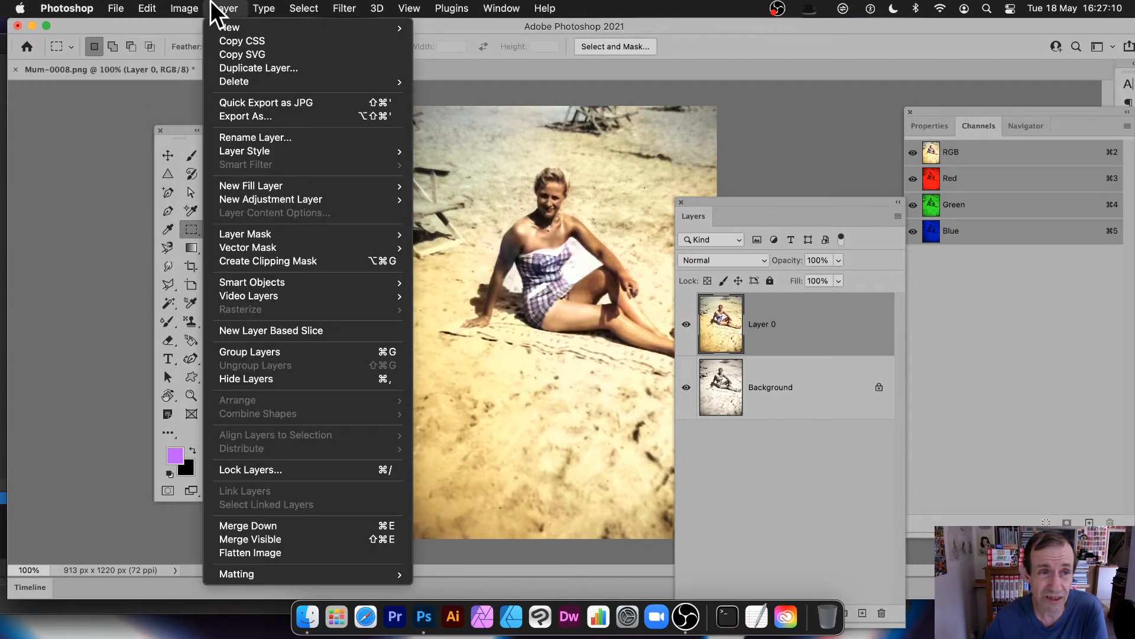
left_click(279, 553)
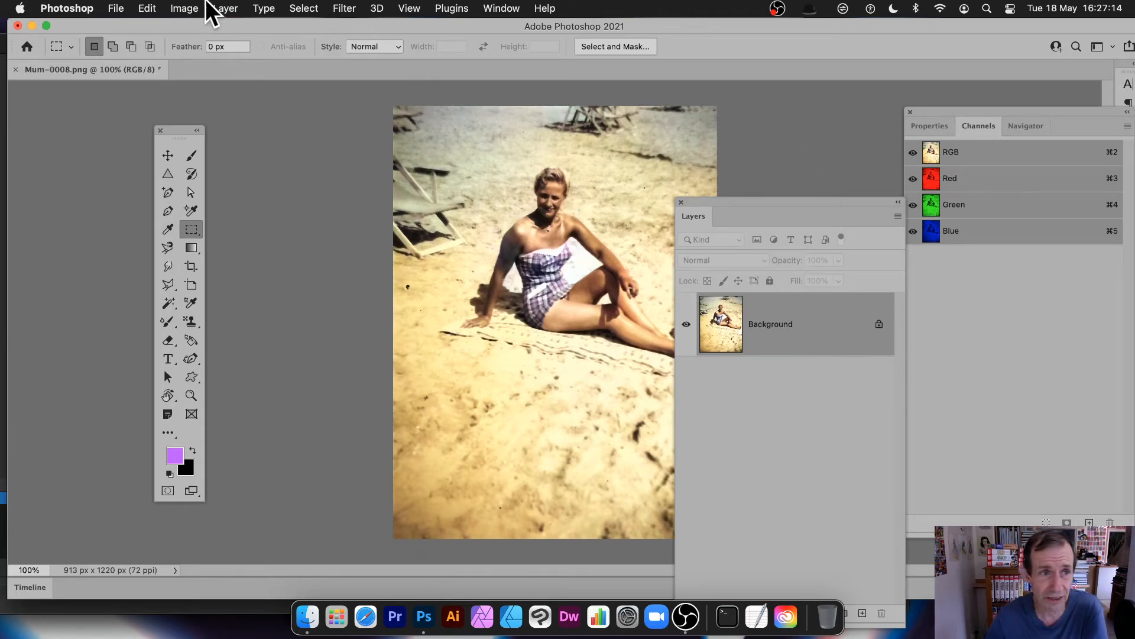
Open the recently used portrait file roxie-24.png
left_click(179, 9)
mouse_move(184, 44)
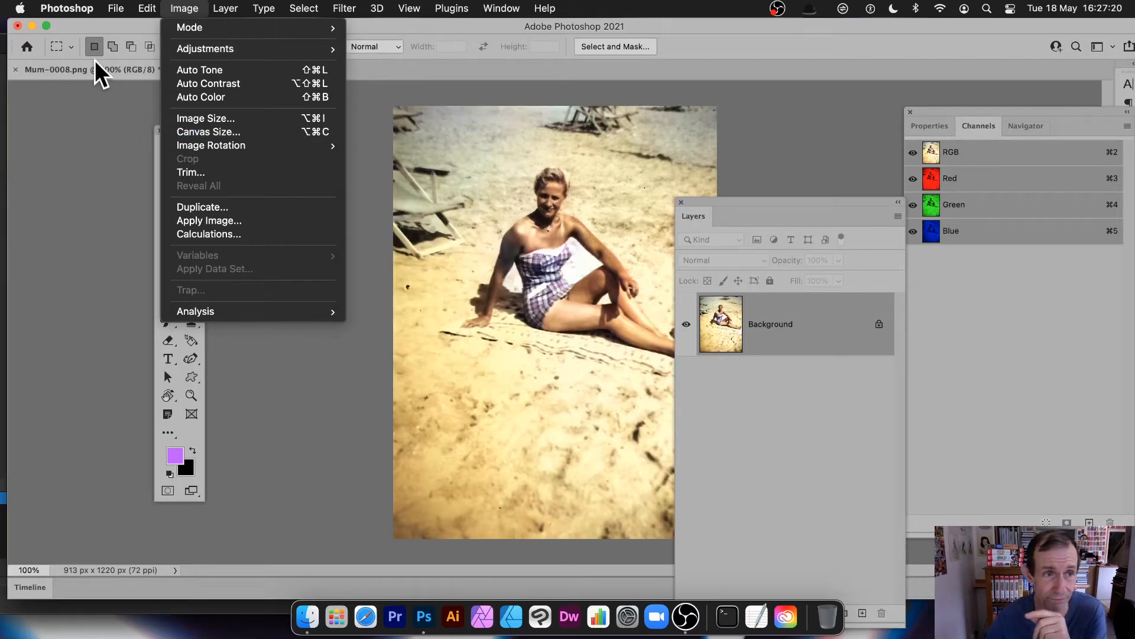
mouse_move(97, 3)
mouse_move(140, 81)
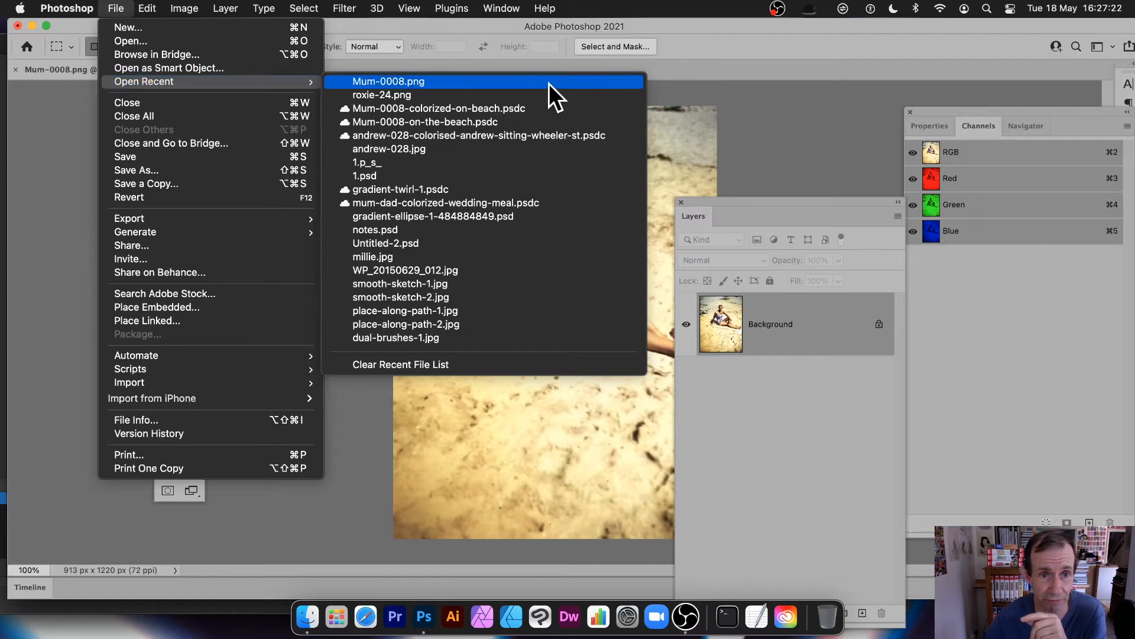
left_click(407, 95)
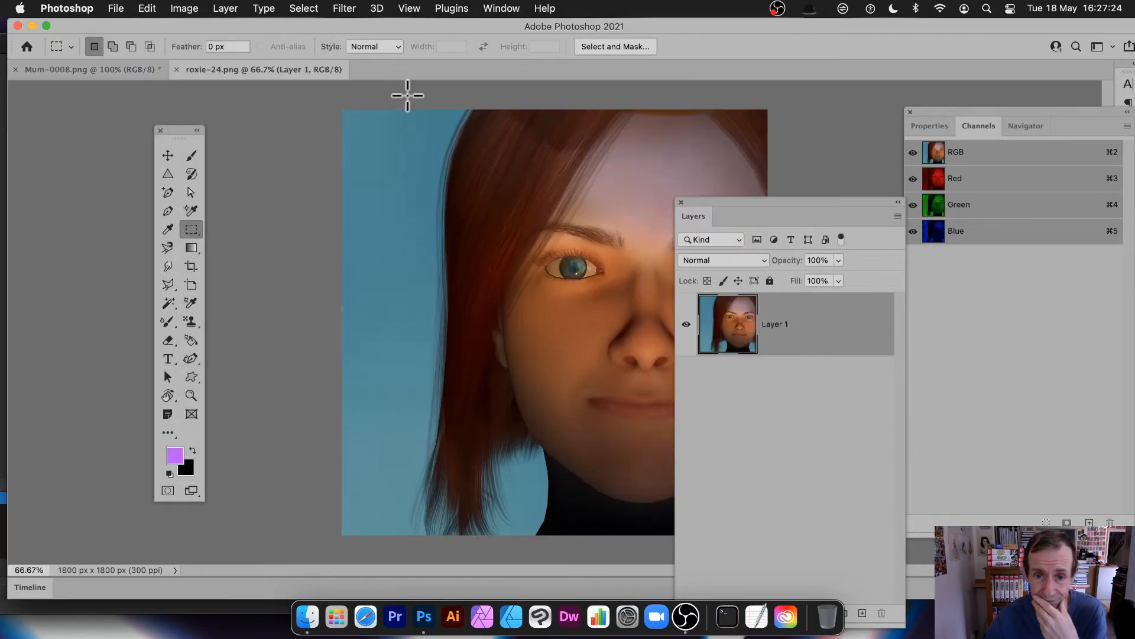
Convert the portrait's Layer 1 with a Black & White adjustment, and move the Layers panel clear of the face
left_click(345, 8)
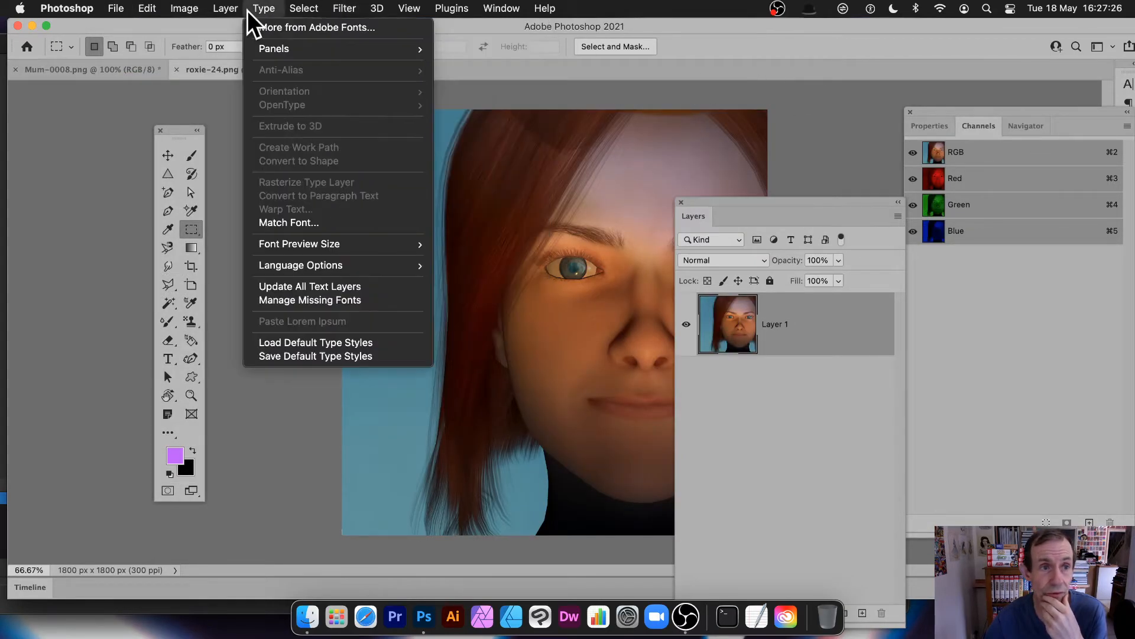
mouse_move(183, 8)
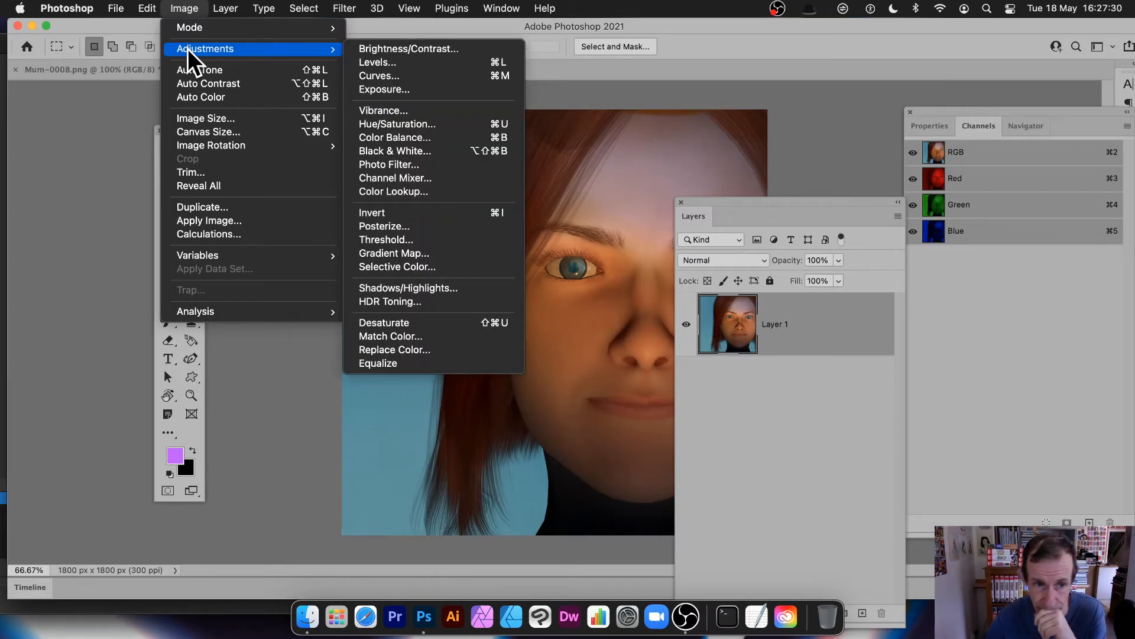
left_click(403, 151)
left_click_drag(716, 215, 859, 212)
left_click(902, 172)
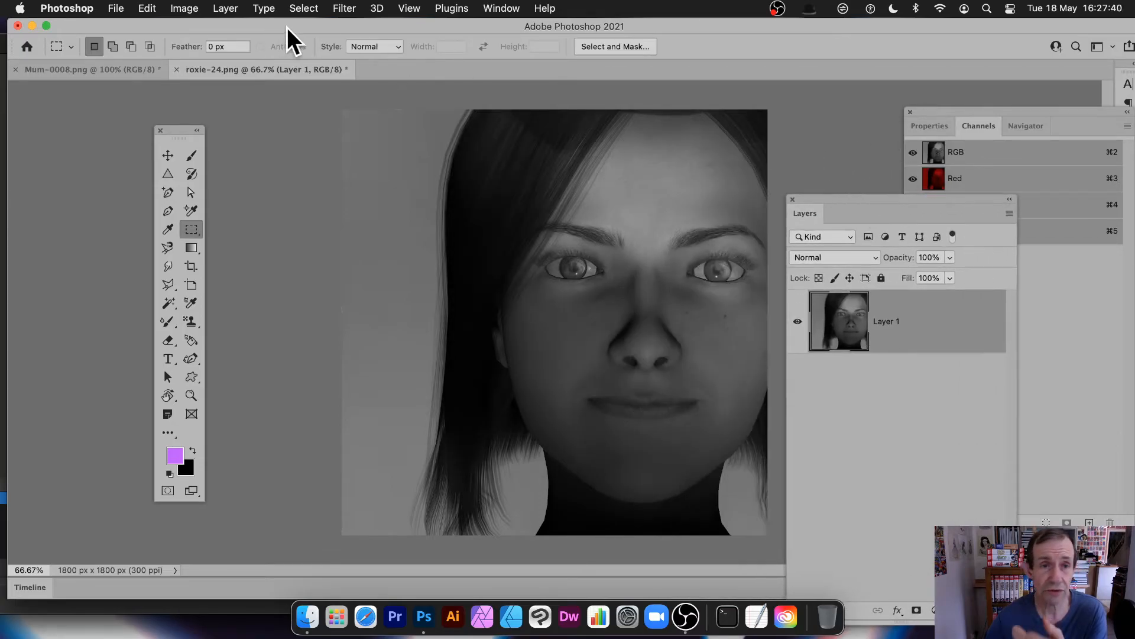
Colorize the black-and-white portrait with the Colorize neural filter, outputting the result to a new layer
left_click(335, 11)
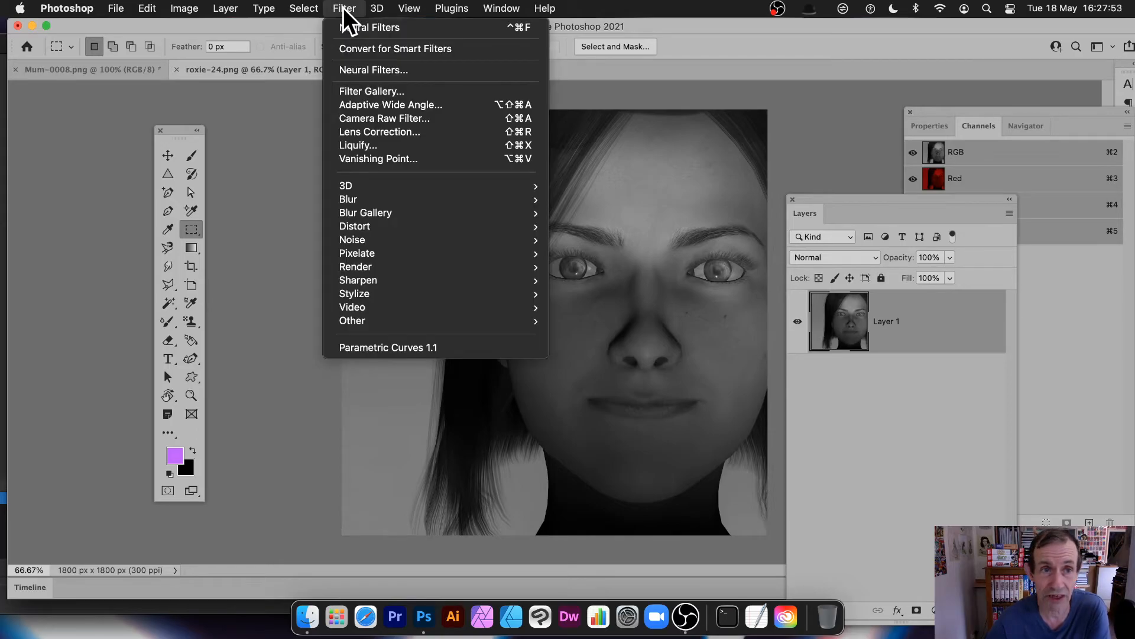
left_click(372, 71)
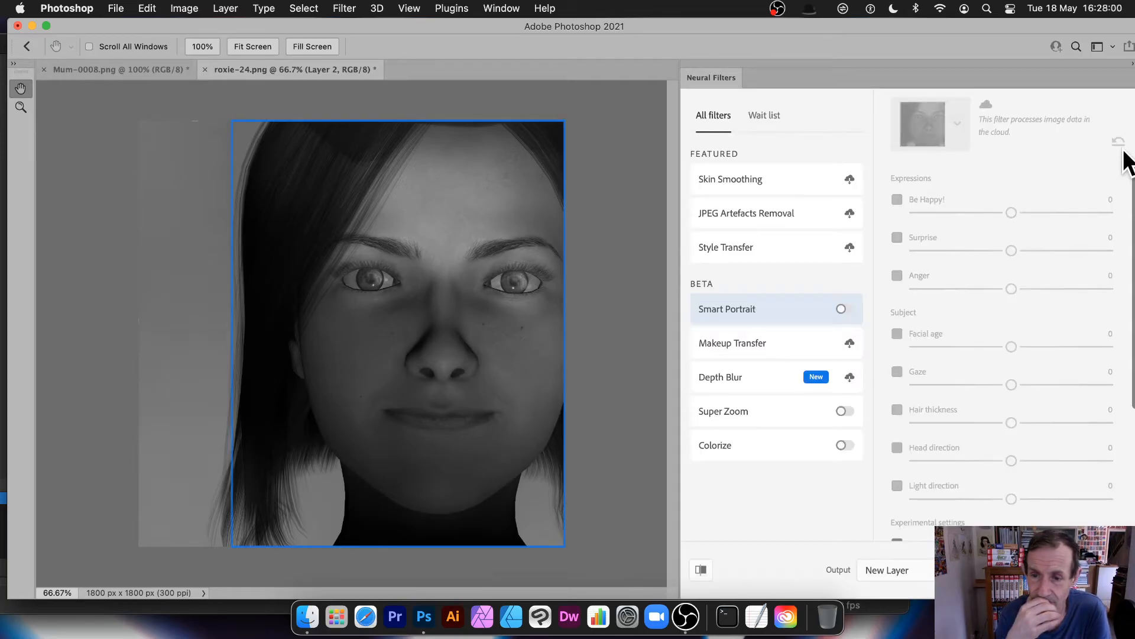
left_click(844, 446)
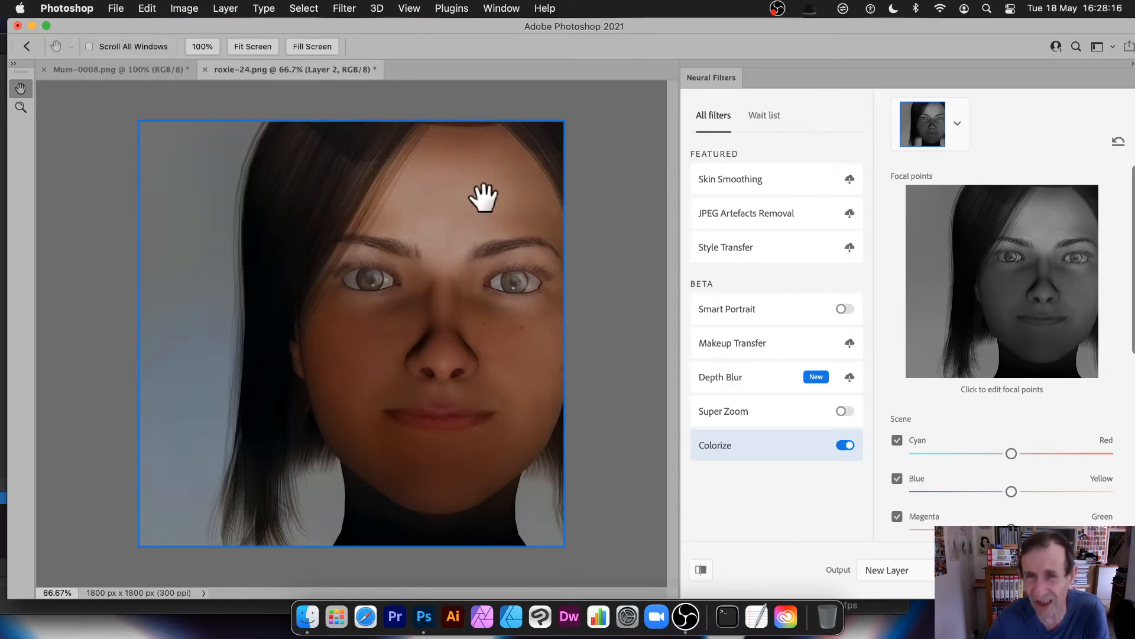
left_click(917, 574)
left_click(911, 516)
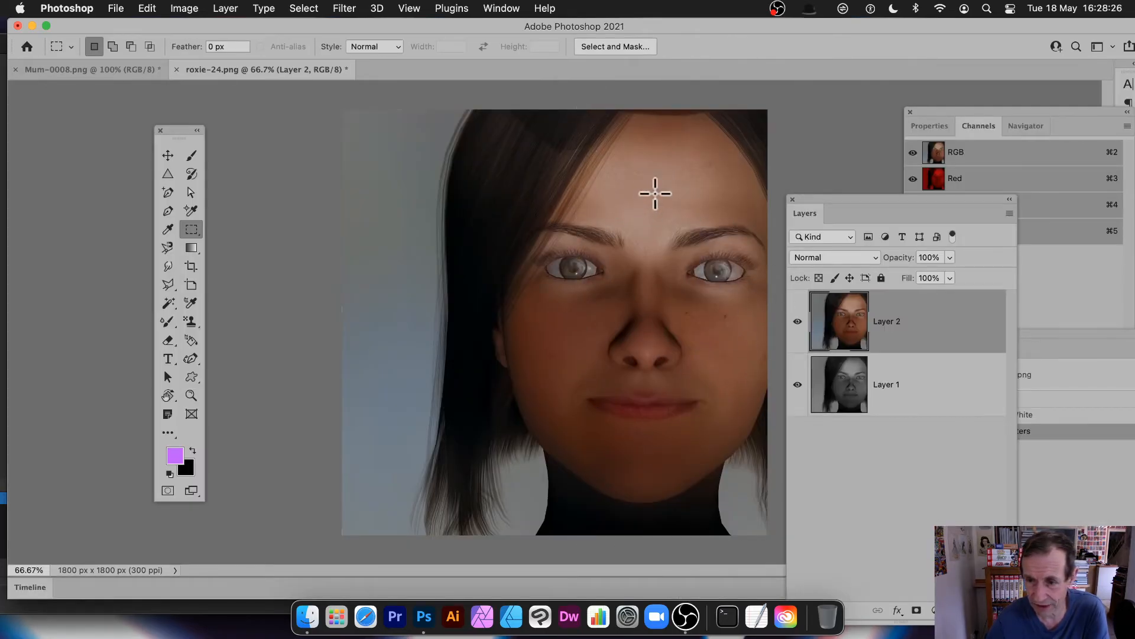
Duplicate Layer 2 as Layer 2 copy within roxie-24.png
left_click(222, 6)
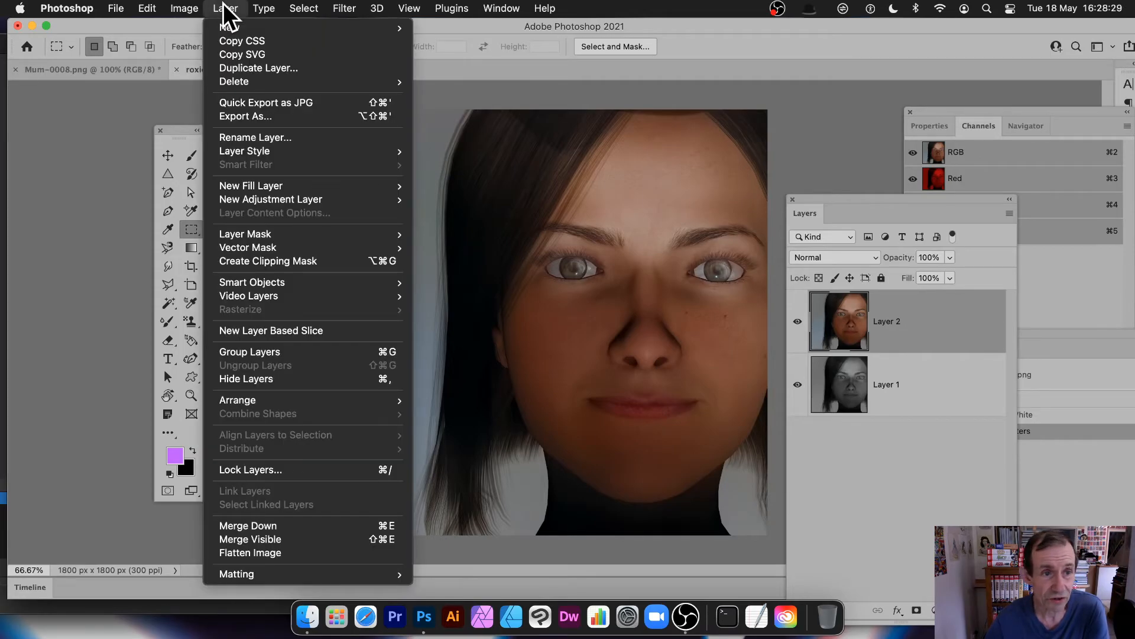
left_click(235, 68)
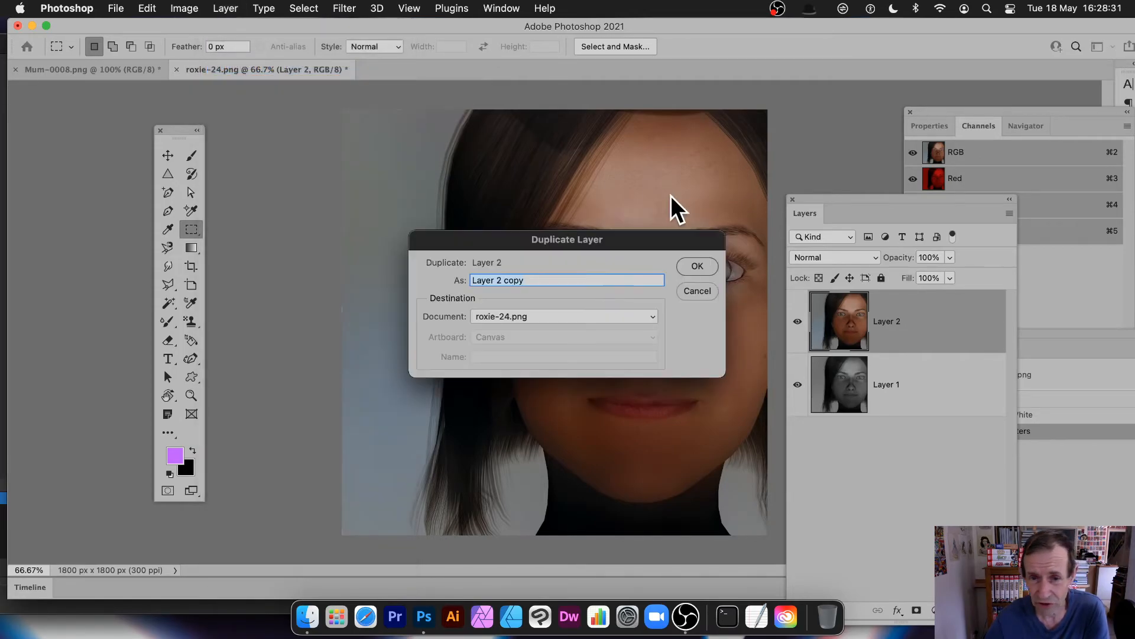
left_click(702, 262)
Convert Layer 2 copy with a Black & White adjustment, altering the Reds amount
left_click(235, 3)
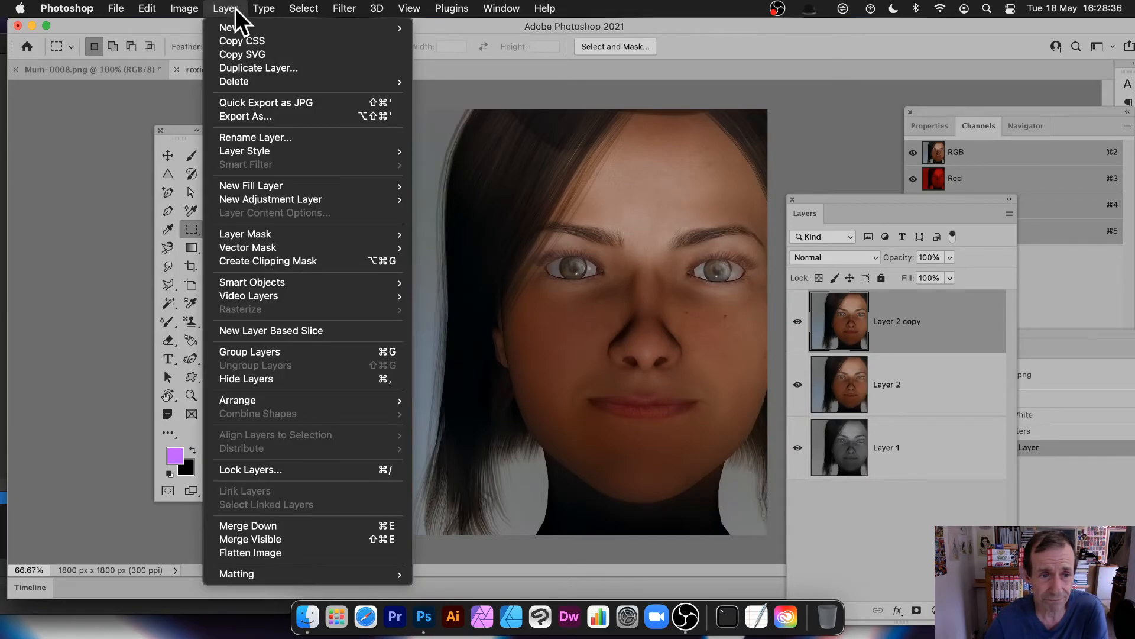
mouse_move(193, 3)
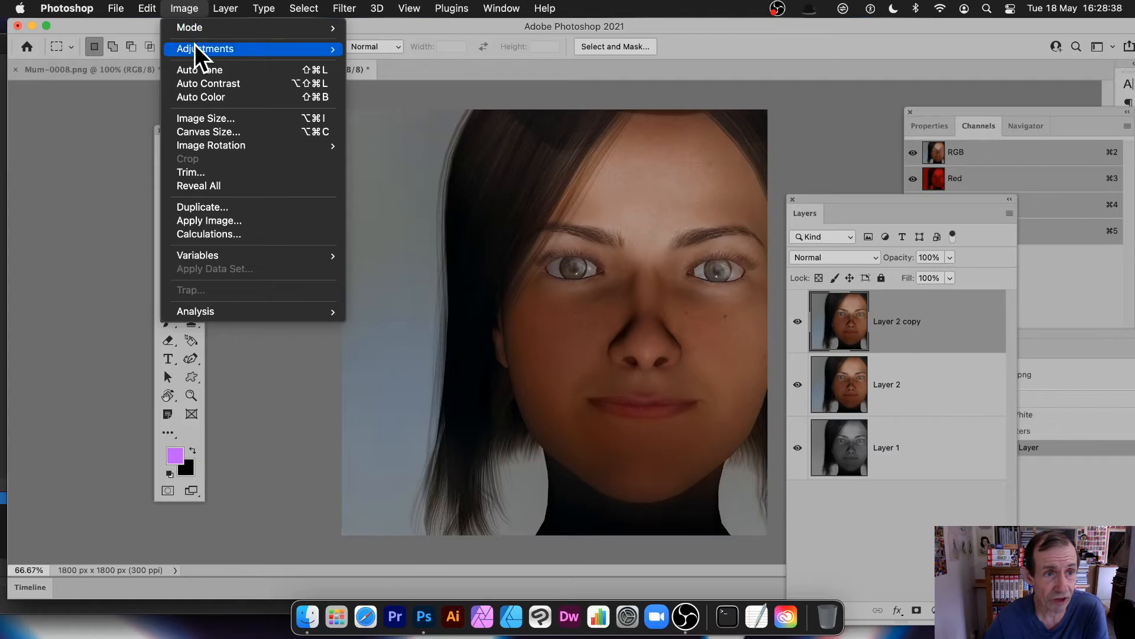
mouse_move(198, 49)
left_click(427, 152)
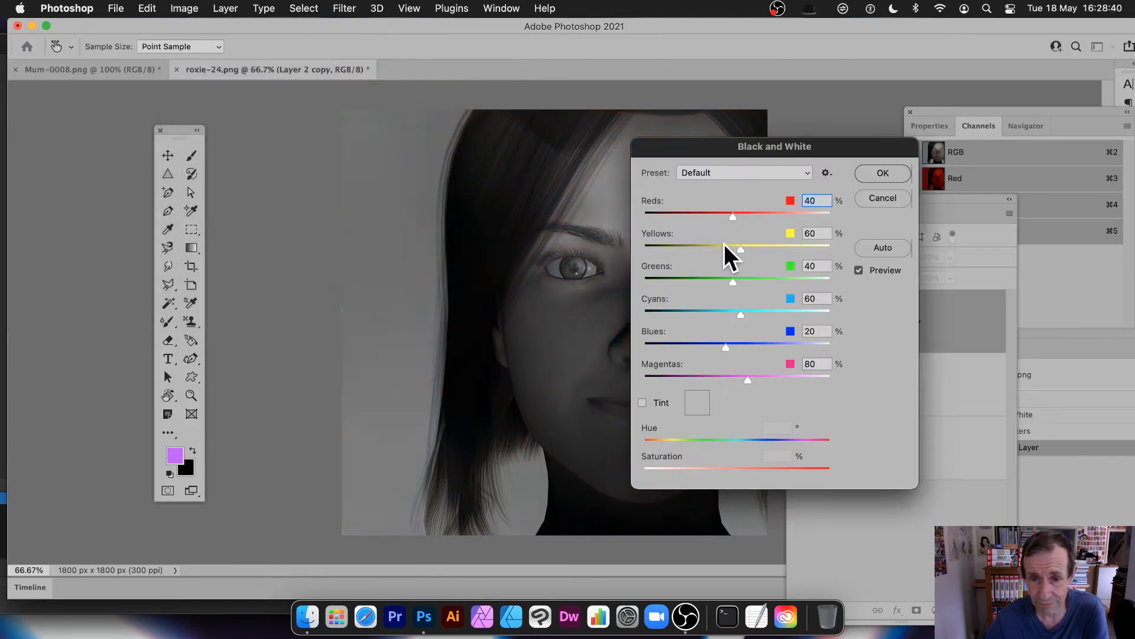
left_click_drag(760, 217, 718, 210)
left_click(883, 177)
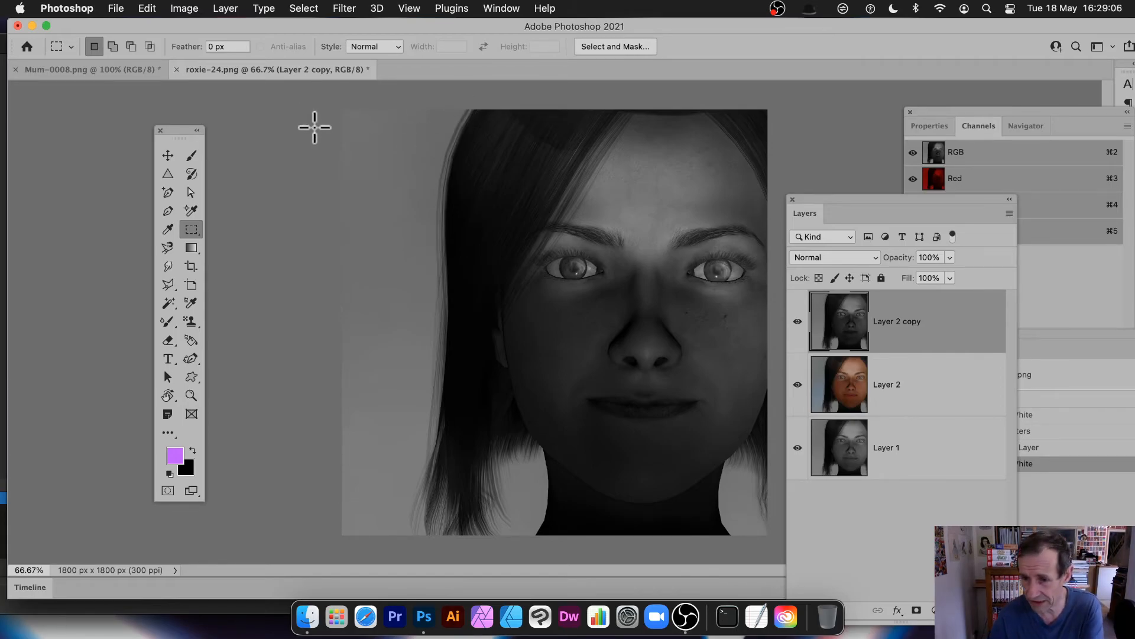
Reapply the last Neural Filters colorizing to Layer 2 copy, and blend the resulting layer with Color Dodge at 67% opacity
left_click(344, 8)
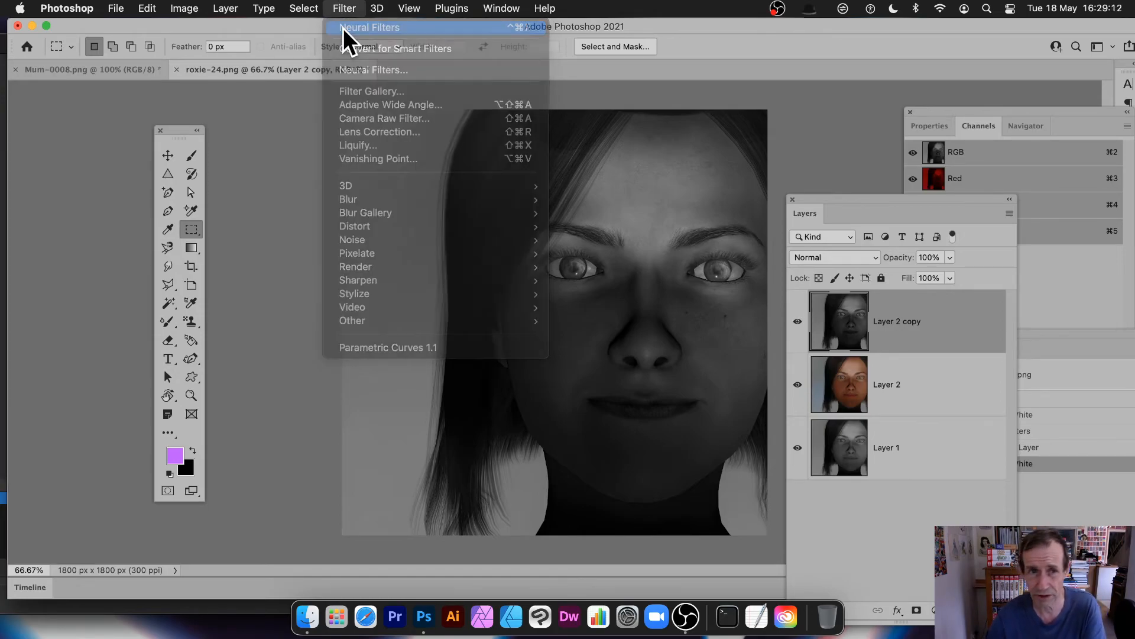
left_click(343, 27)
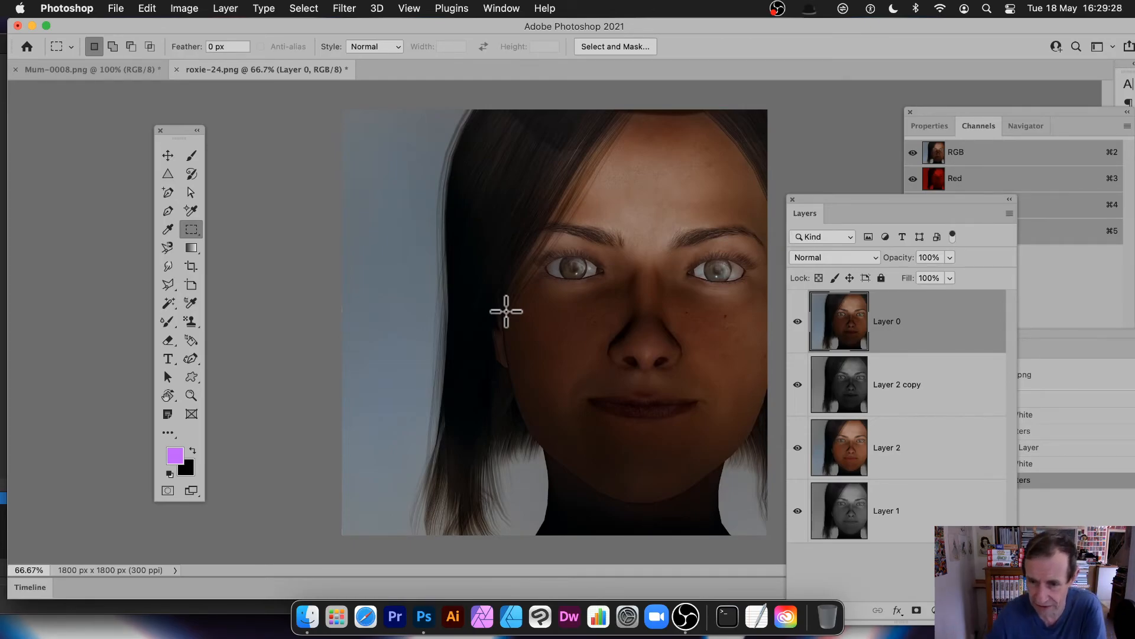
left_click(822, 257)
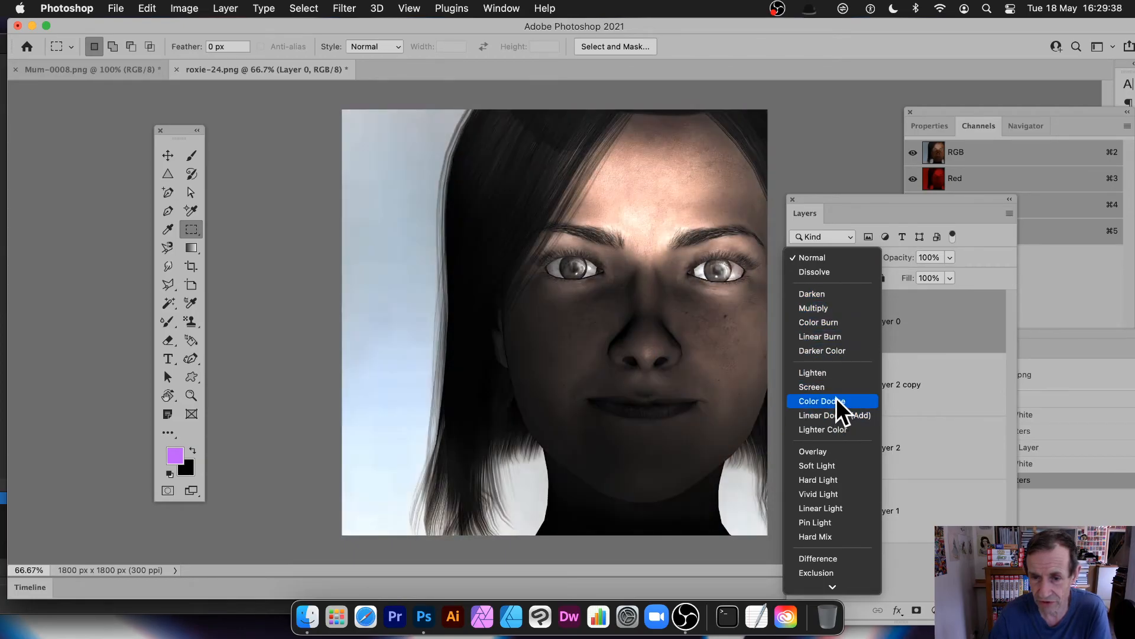
left_click(836, 394)
left_click(950, 257)
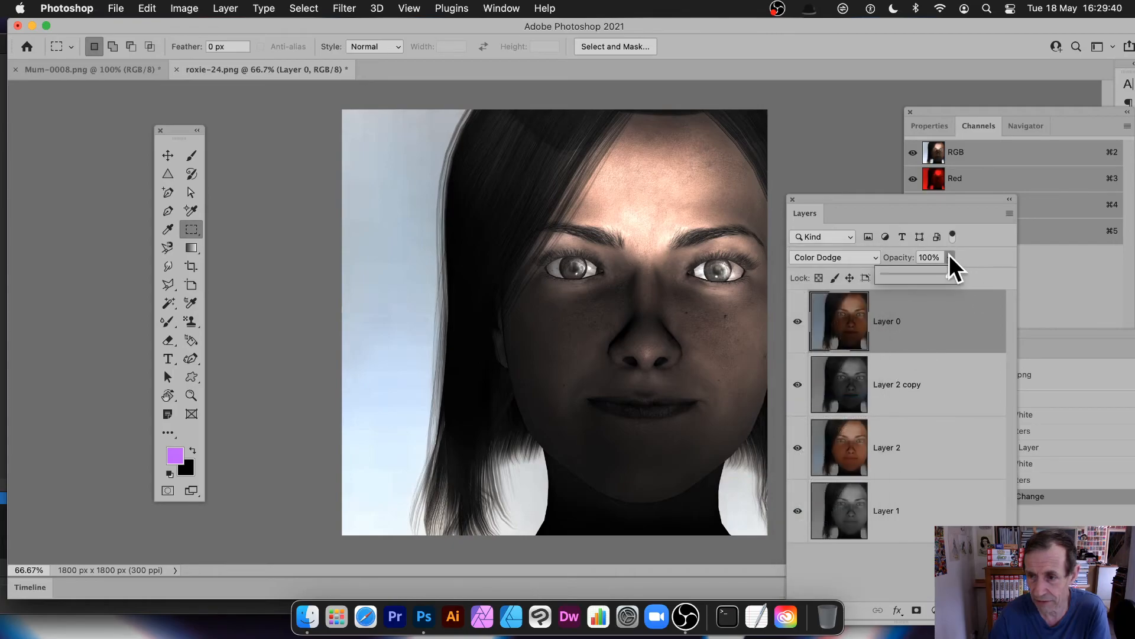
left_click_drag(918, 271, 927, 273)
Set the blend mode of Layer 2 copy to Overlay
left_click(858, 399)
left_click(843, 258)
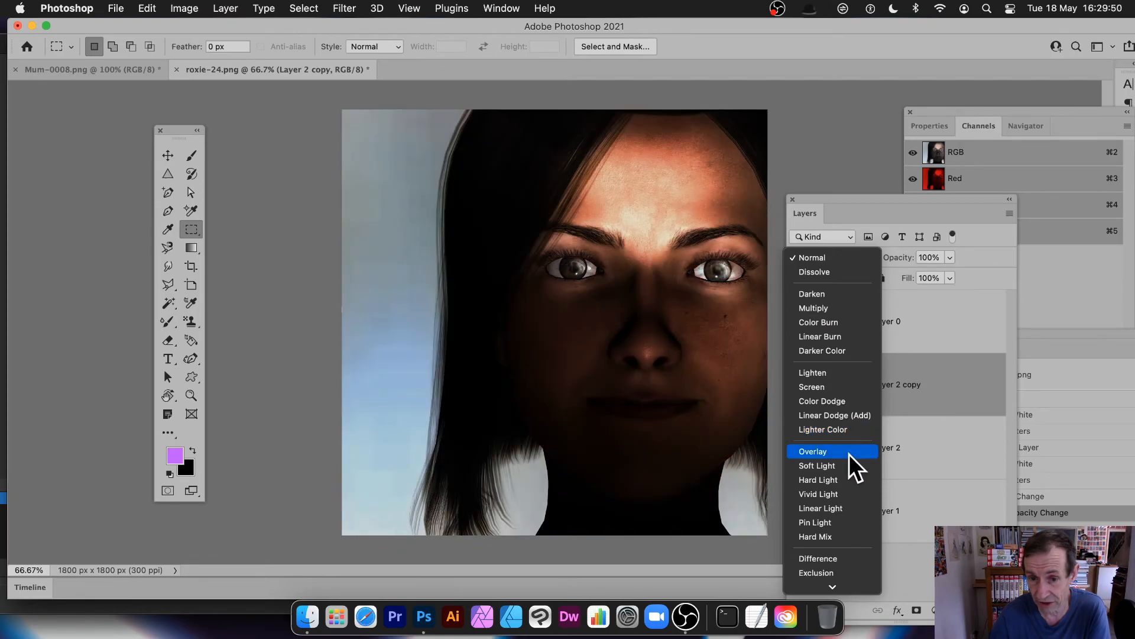
left_click(849, 452)
Try Overlay as Layer 2's blend mode, and settle on Darken
left_click(871, 456)
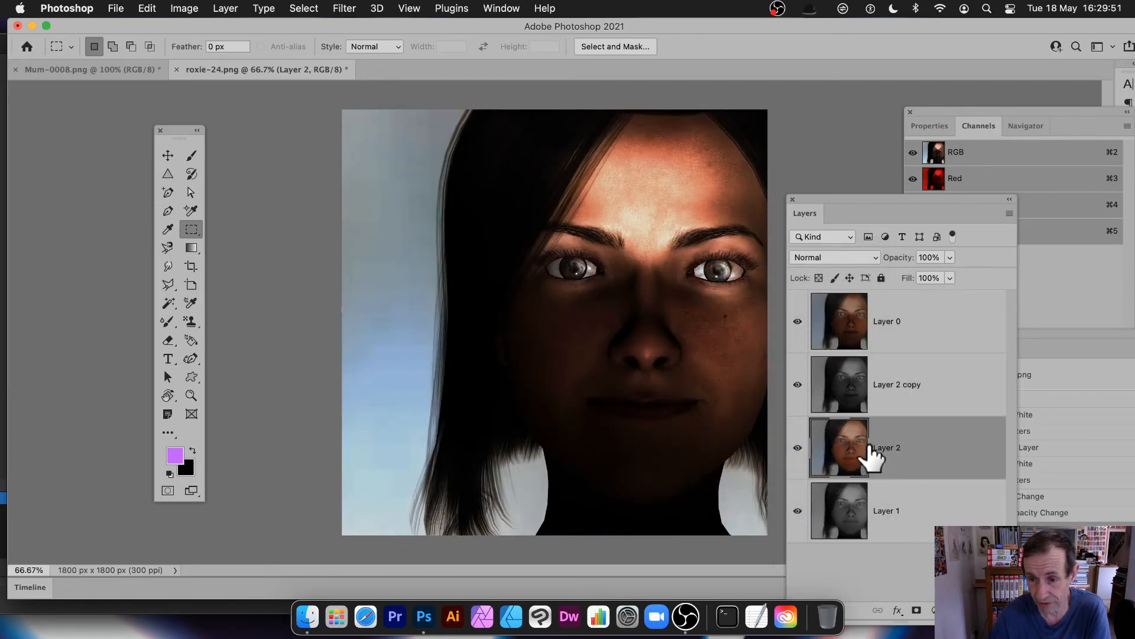
left_click(832, 257)
left_click(820, 449)
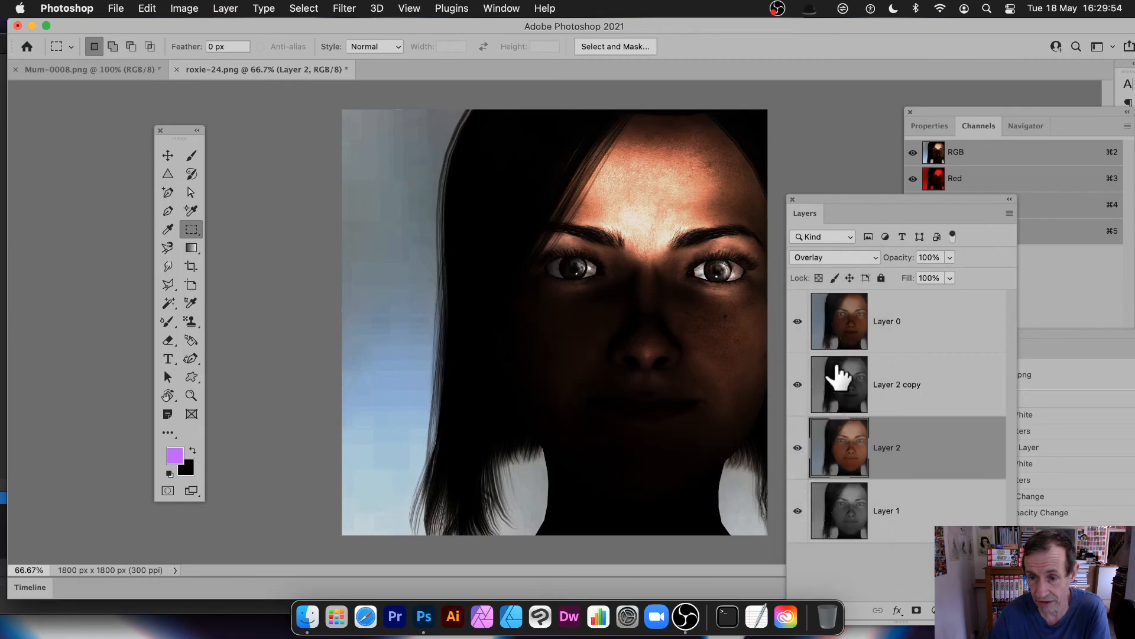
left_click(833, 256)
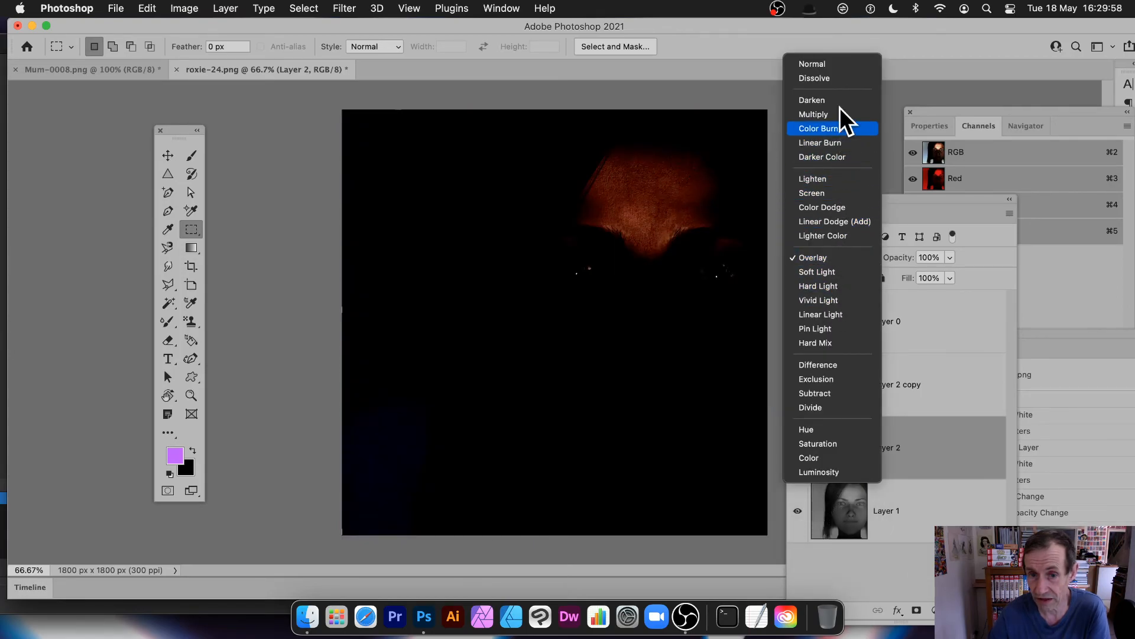
left_click(840, 104)
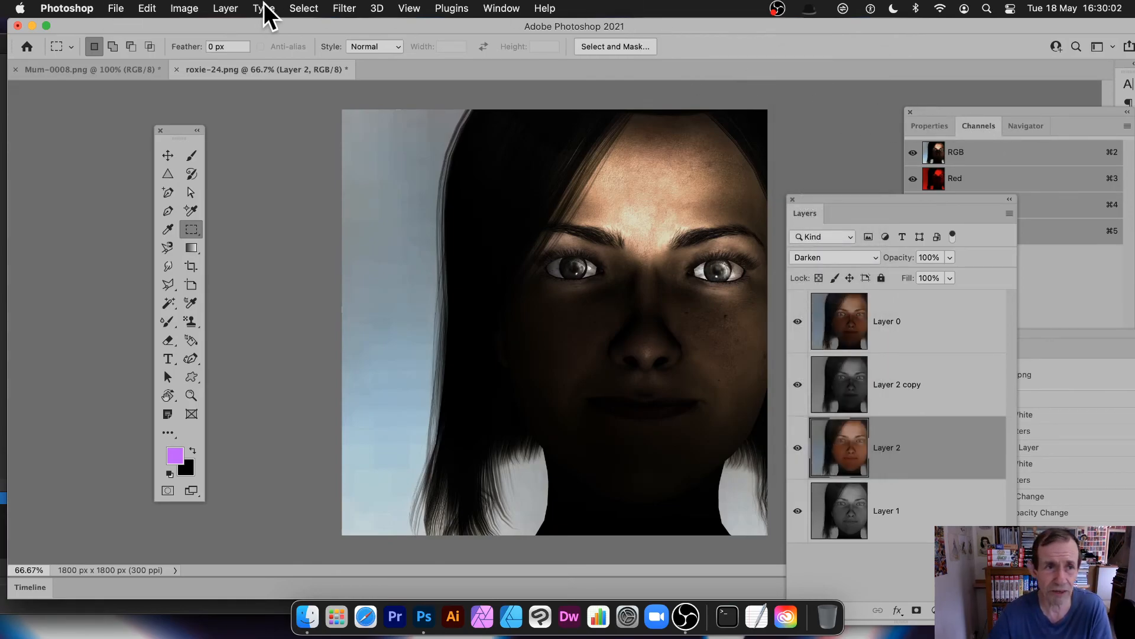
Apply a strong Gaussian Blur to Layer 2
left_click(226, 8)
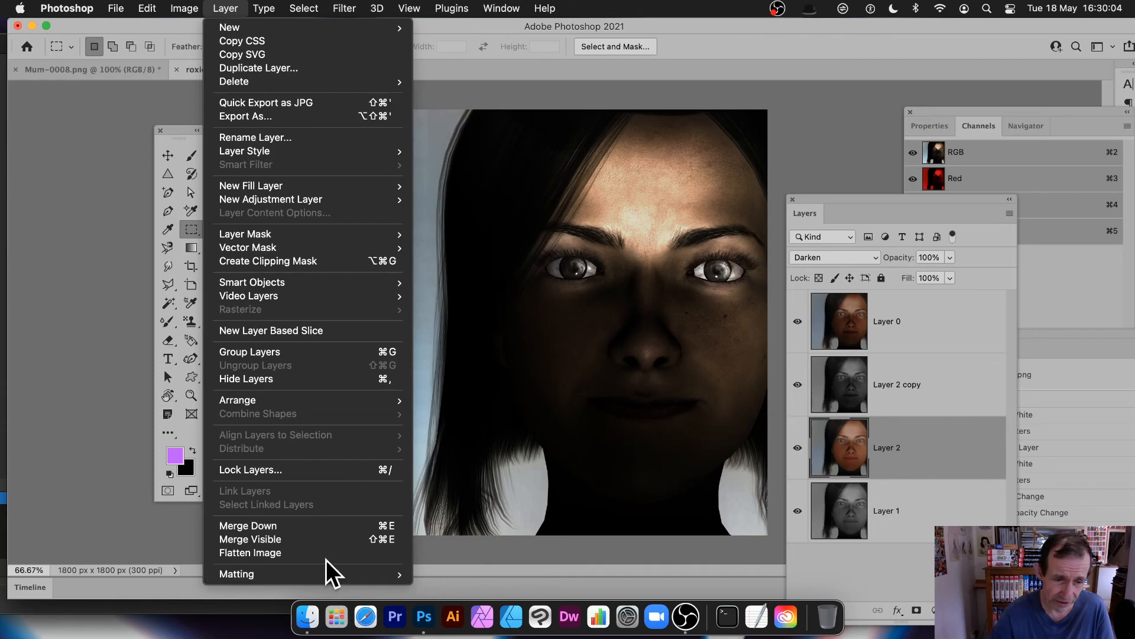
left_click(865, 452)
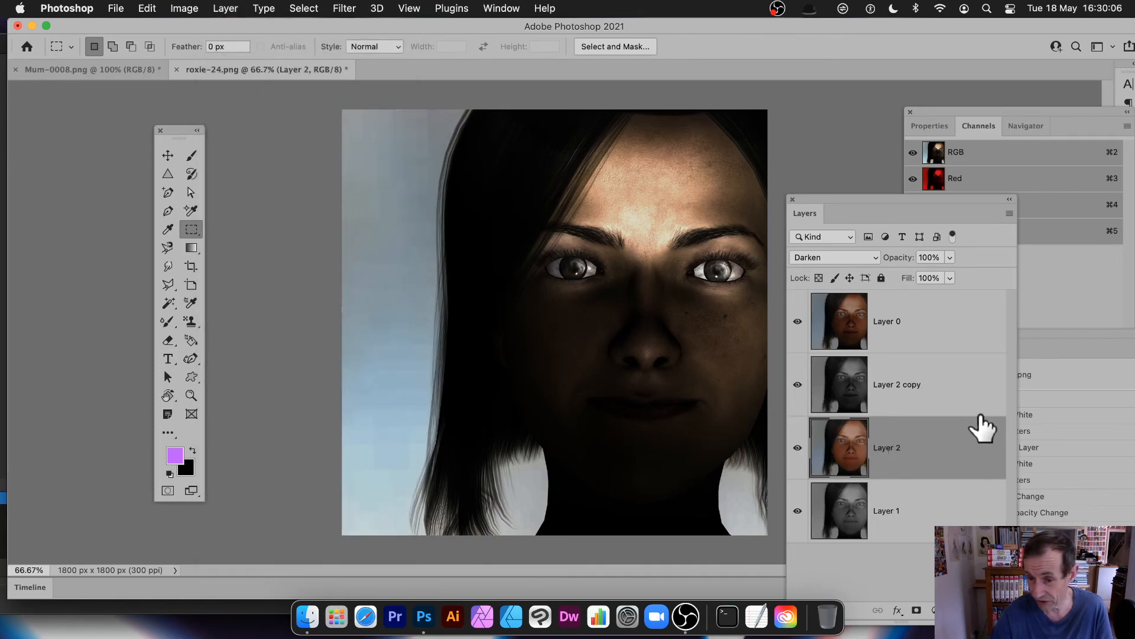
left_click(352, 3)
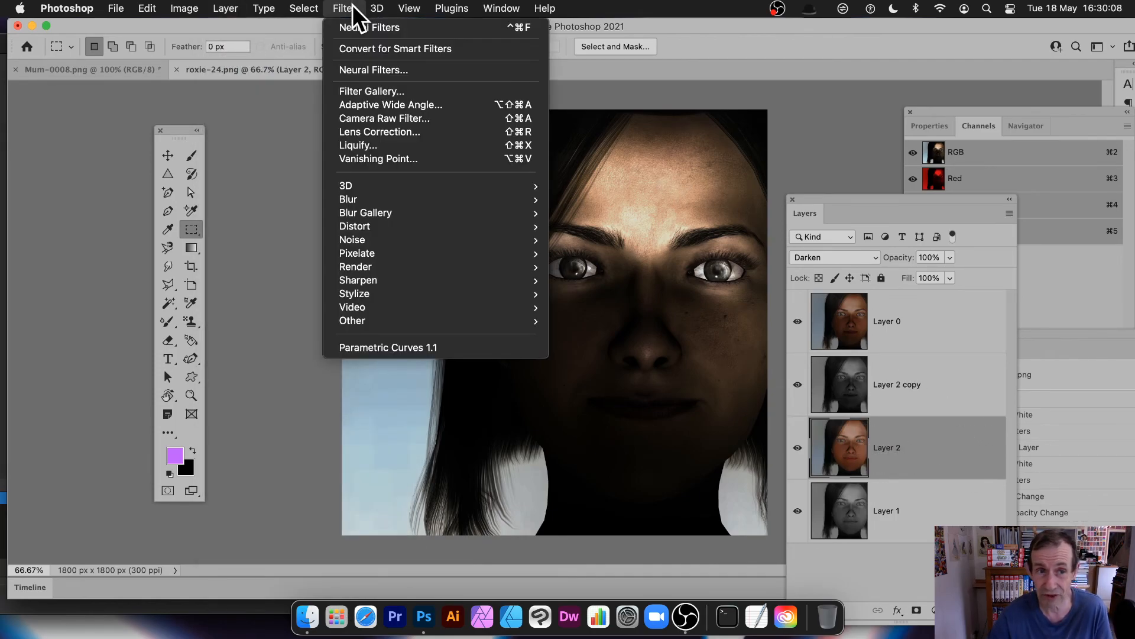
mouse_move(372, 201)
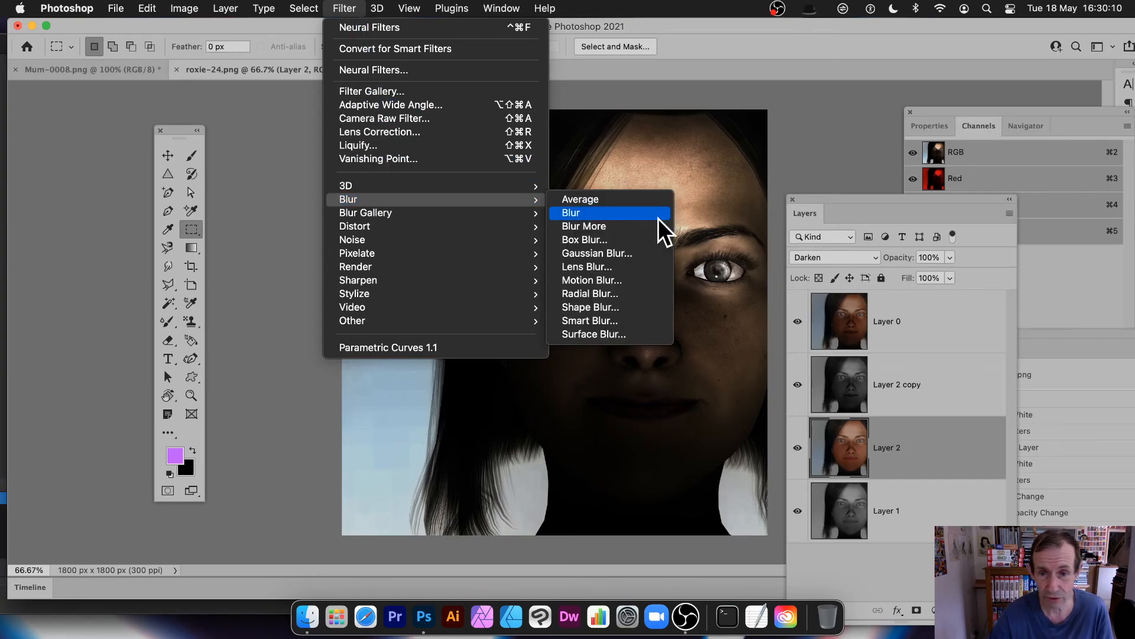
left_click(643, 249)
left_click_drag(691, 376, 722, 378)
left_click(815, 191)
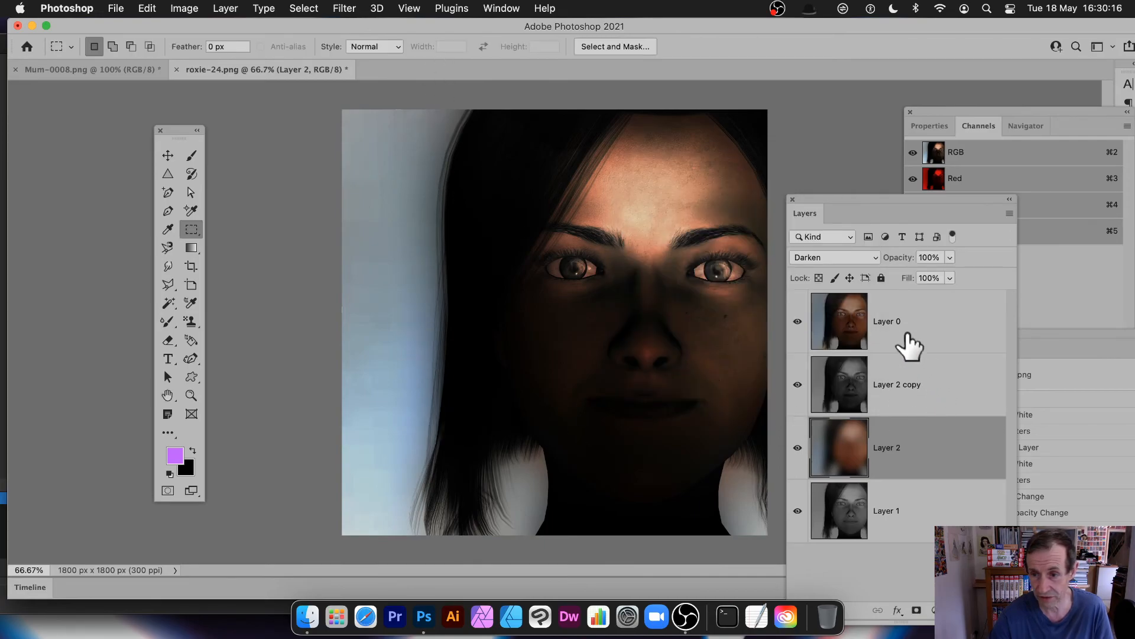
Flatten all the portrait's layers into a single background and apply Auto Tone to it
left_click(899, 322)
left_click(226, 10)
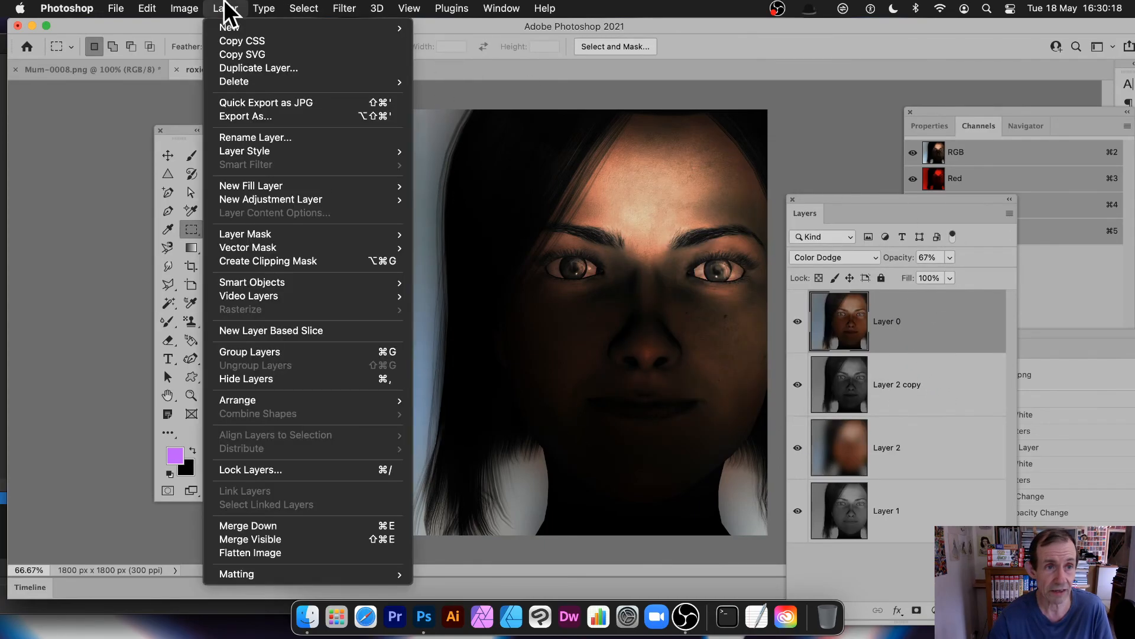
left_click(247, 554)
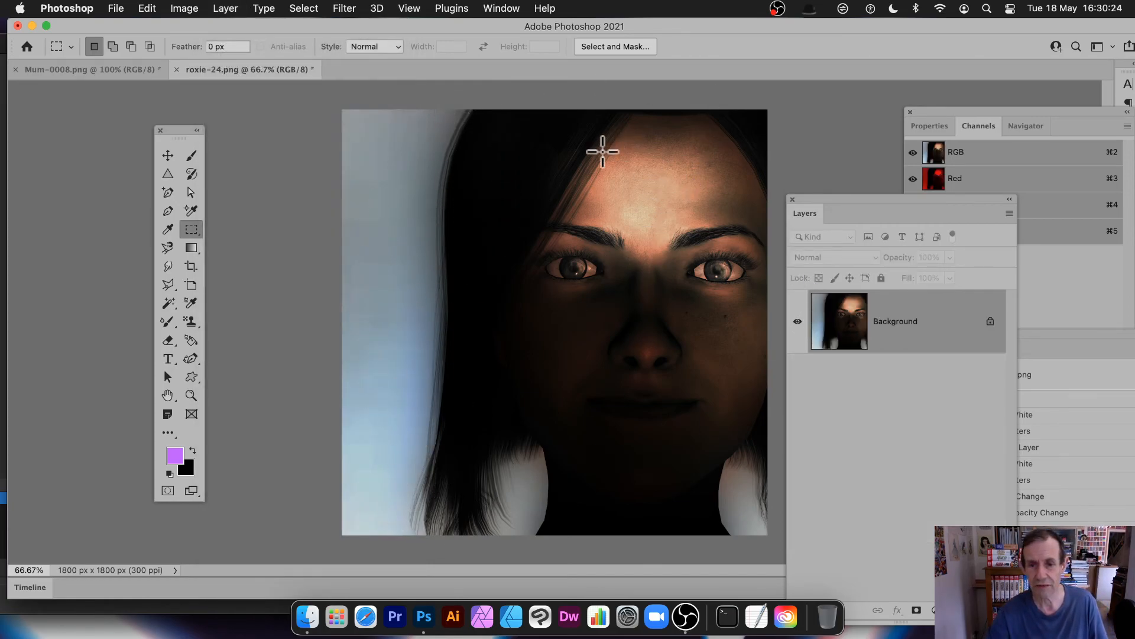
left_click(193, 8)
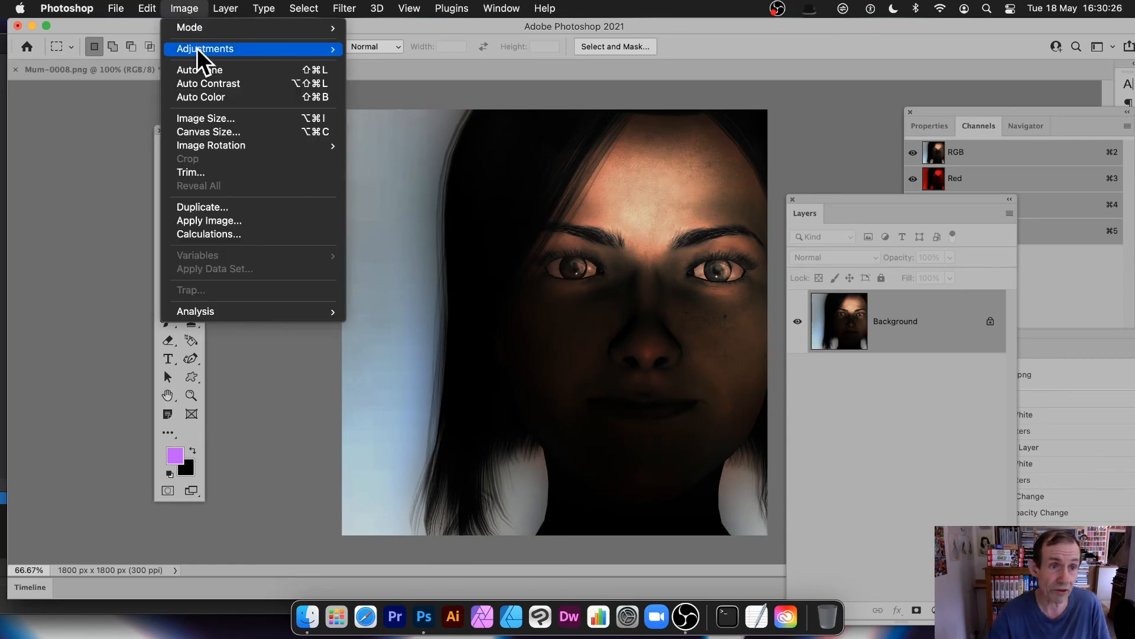
left_click(201, 70)
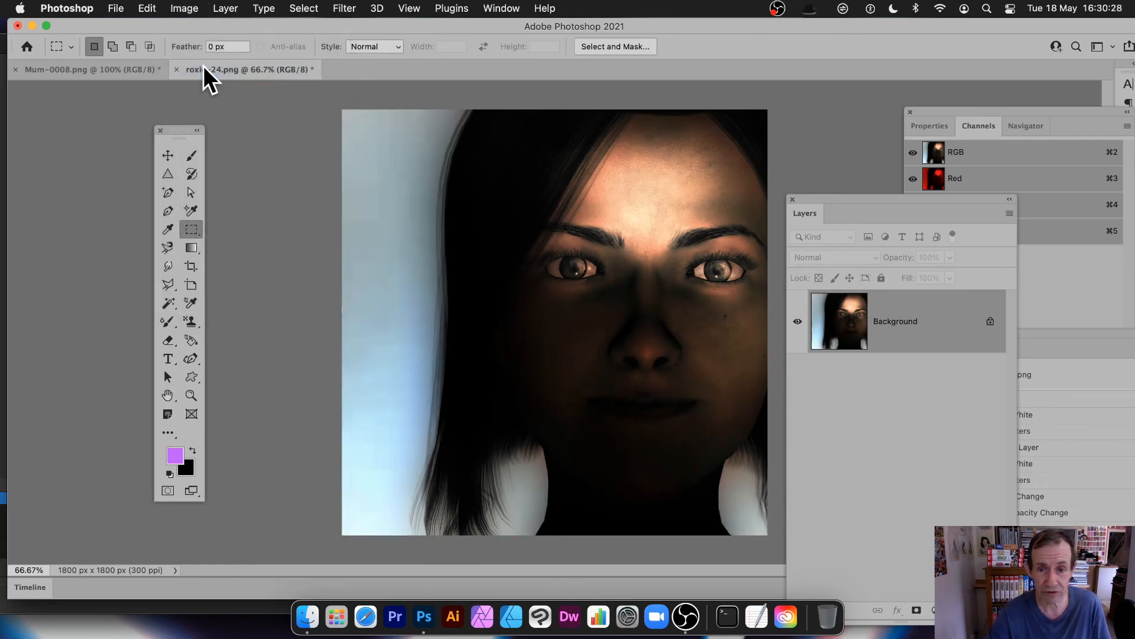
Apply a Vibrance adjustment to the flattened portrait, with Vibrance at +37 and a raised Saturation
left_click(183, 8)
mouse_move(198, 47)
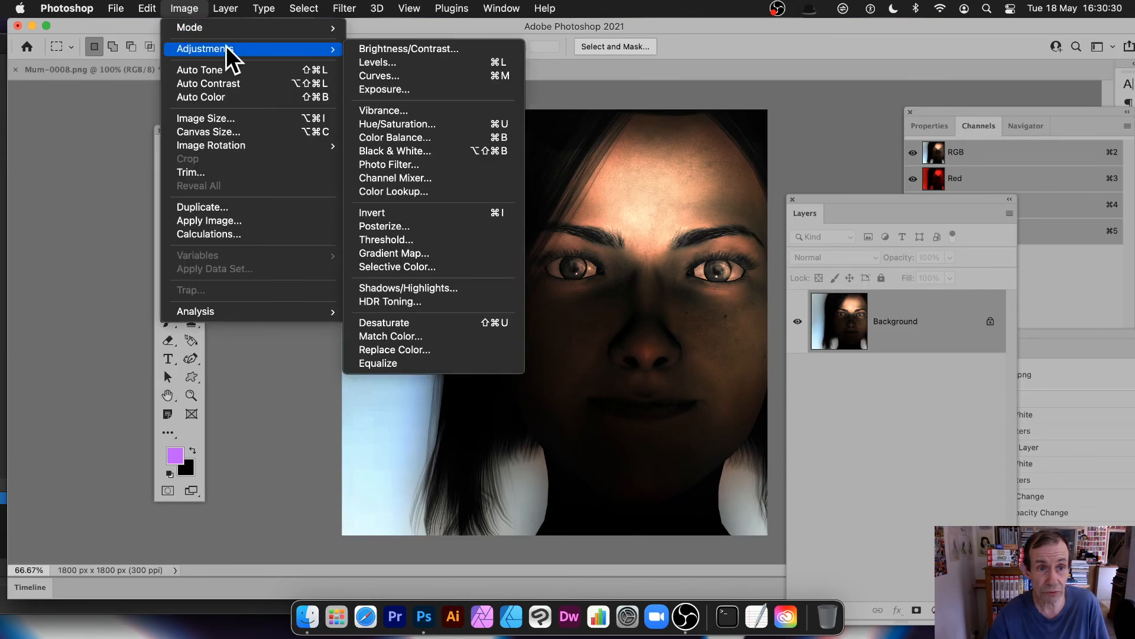
left_click(419, 109)
left_click_drag(535, 216, 584, 254)
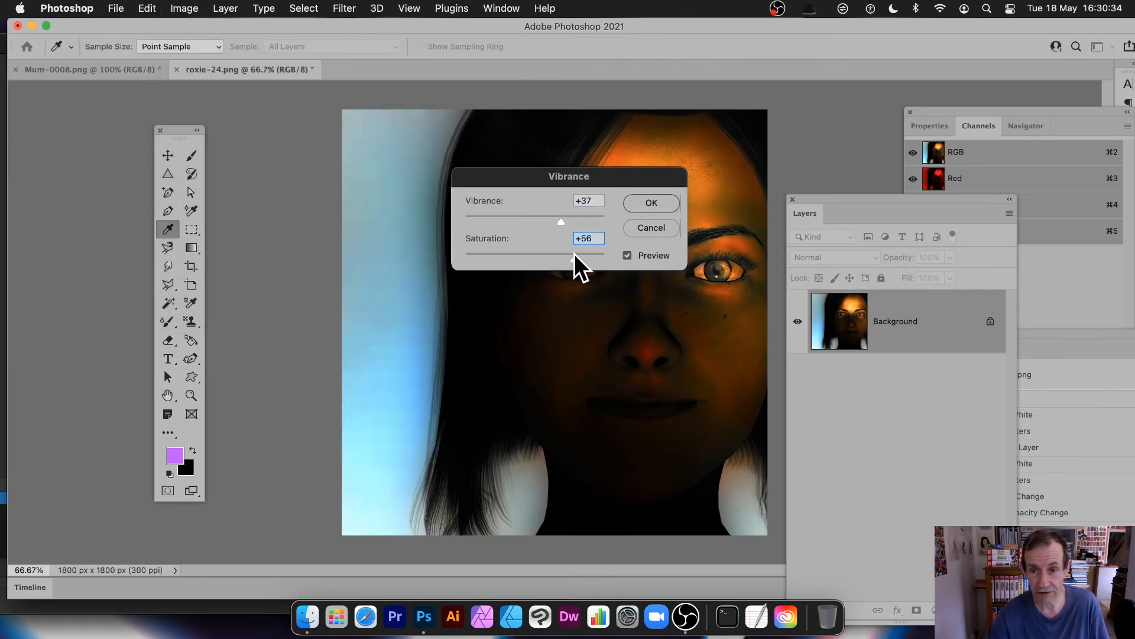
left_click(651, 205)
key("m")
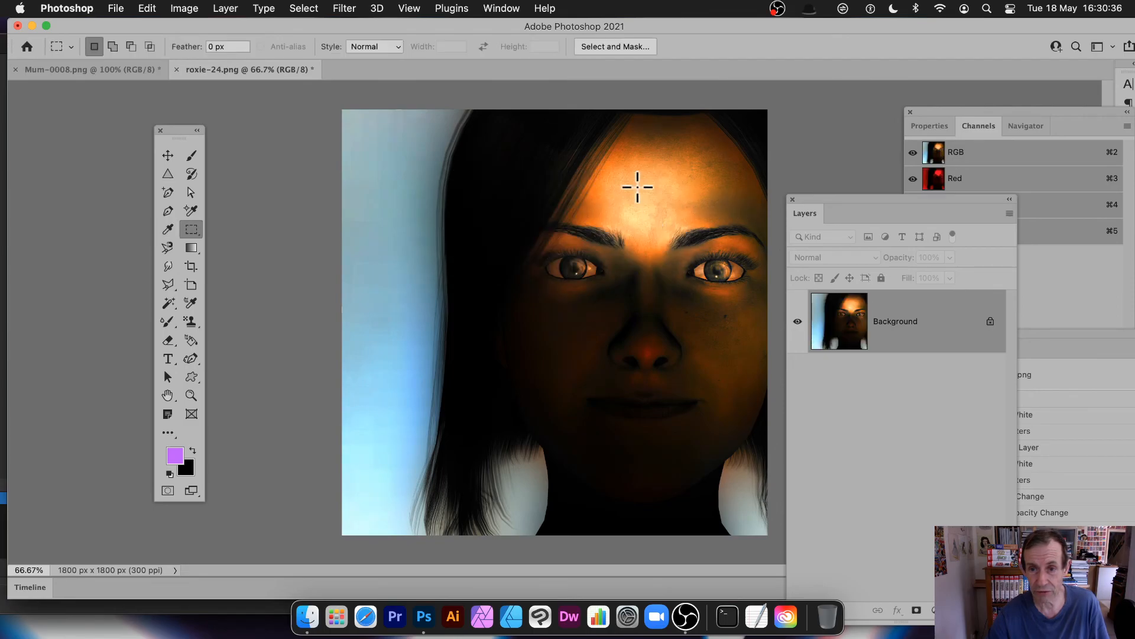